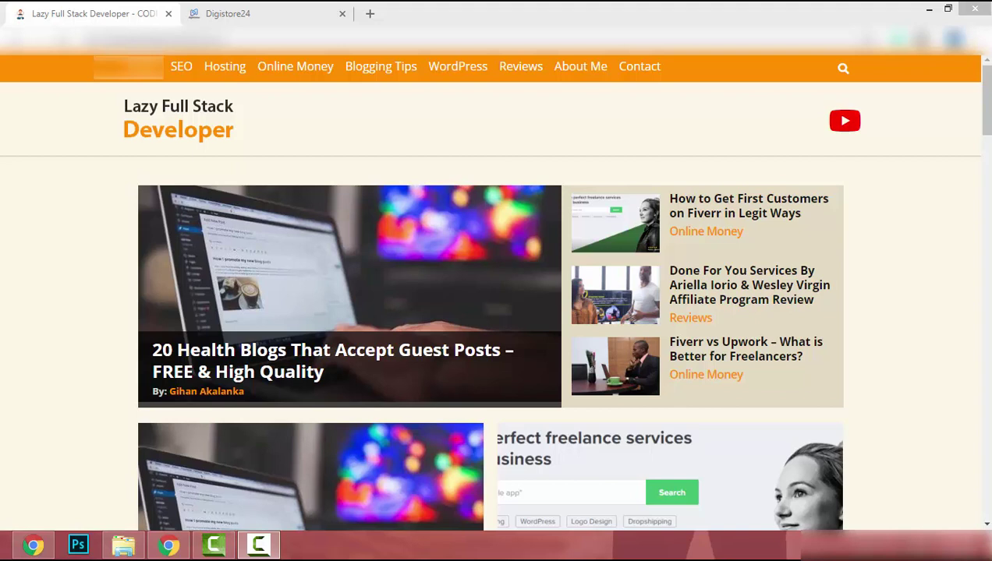
# - Search Google for blogger, open Blogger.com and start creating a blog with the listed Google account
pyautogui.click(369, 13)
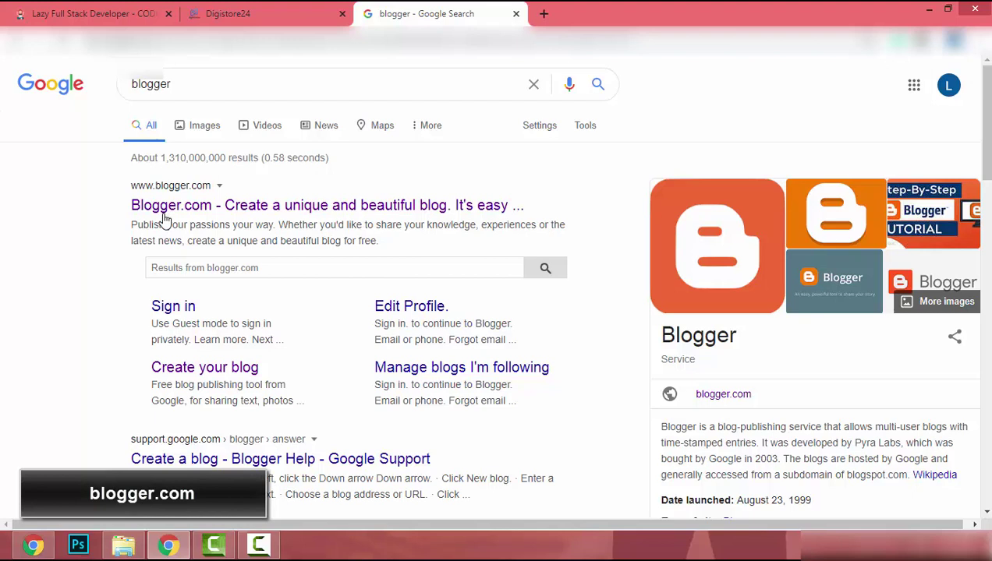
pyautogui.click(161, 216)
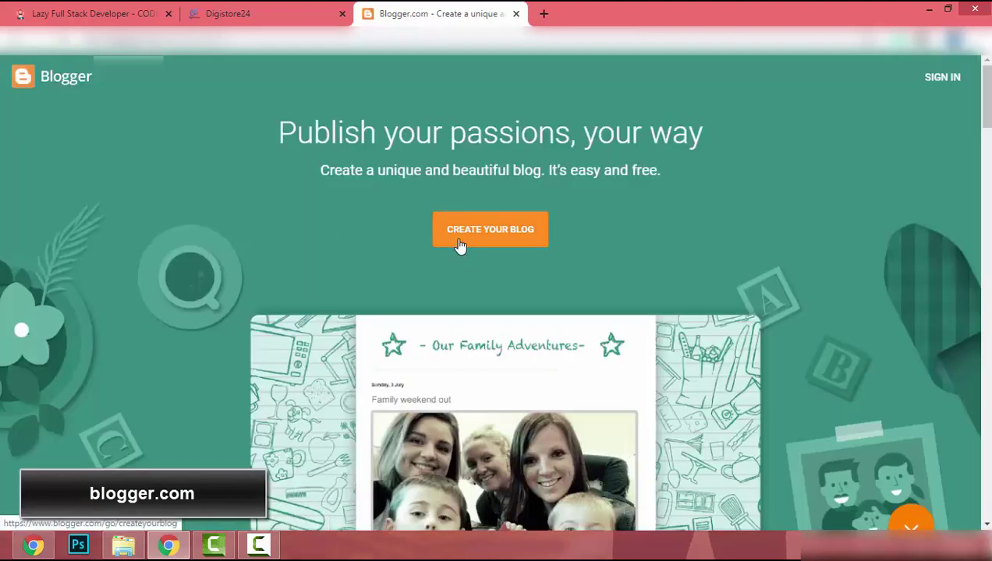
pyautogui.click(460, 245)
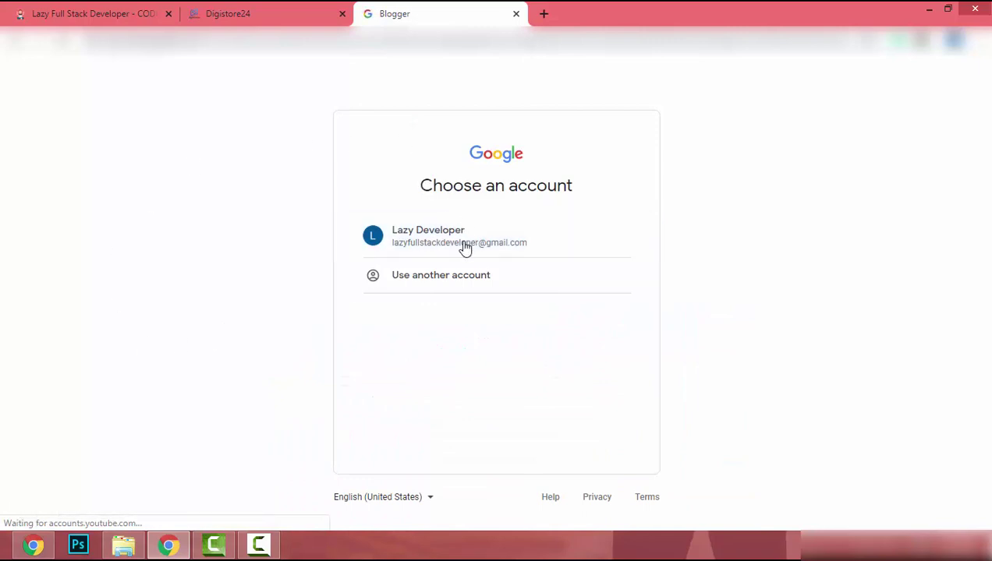
pyautogui.click(455, 240)
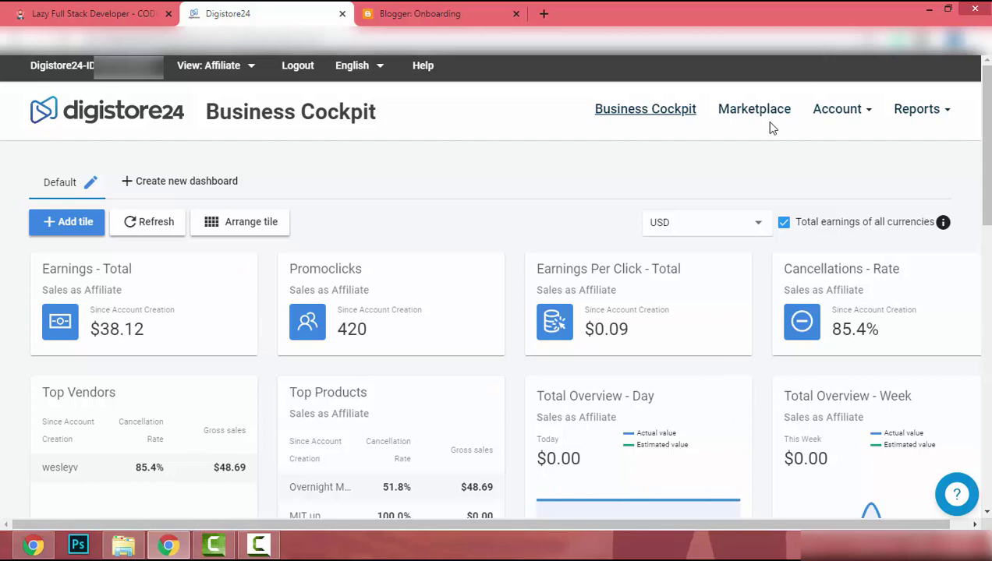
# - Find His Secret Obsession in the Digistore24 marketplace's Dating, Love and Relationships category and copy its product title
pyautogui.click(721, 110)
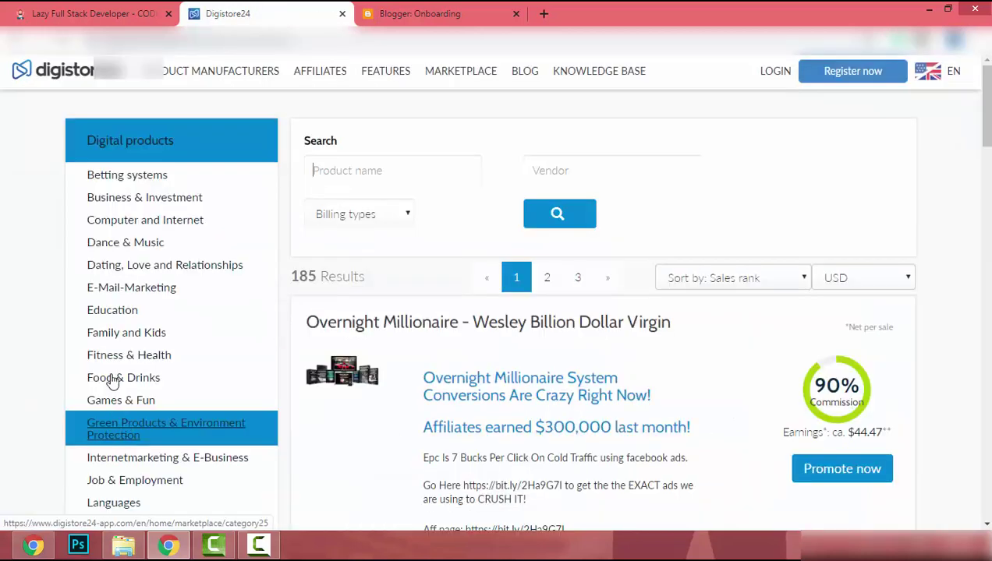
pyautogui.click(129, 266)
pyautogui.scroll(-2, 307, 205)
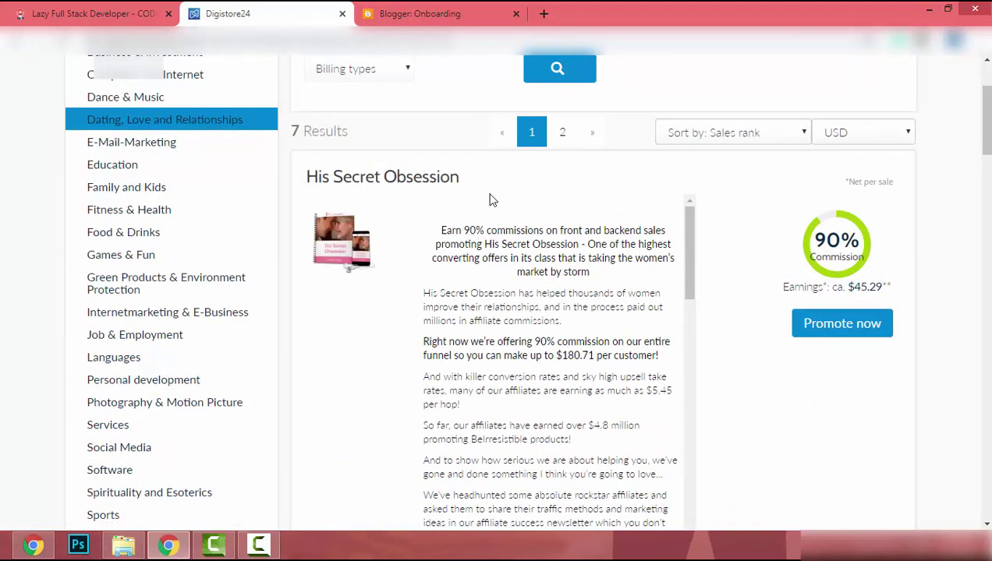
pyautogui.moveTo(460, 178); pyautogui.dragTo(309, 178)
pyautogui.hotkey('ctrl', 'c')
# - Return to the Blogger setup and name the blog with the copied title, His Secret Obsession
pyautogui.click(491, 14)
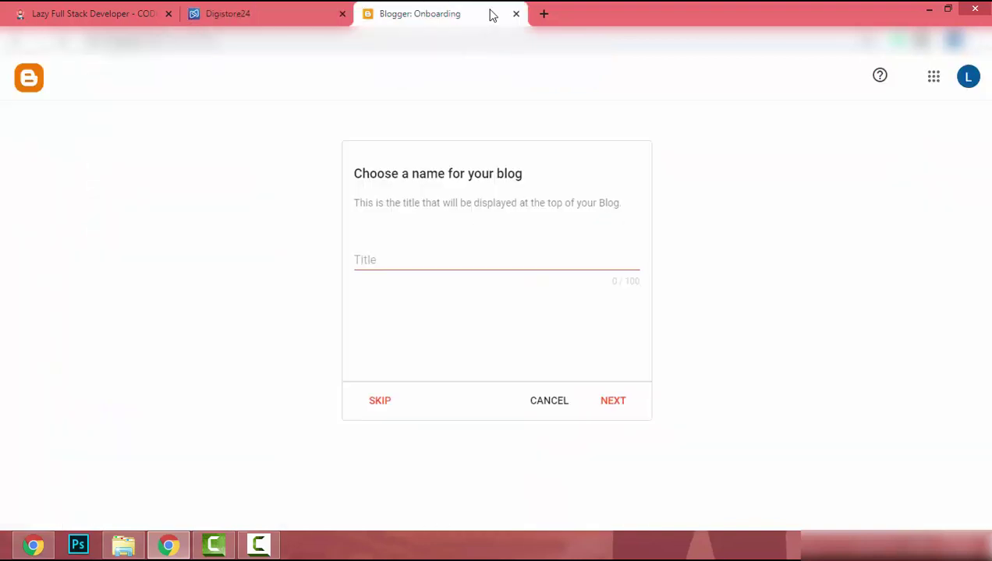
pyautogui.click(425, 259)
pyautogui.hotkey('ctrl', 'v')
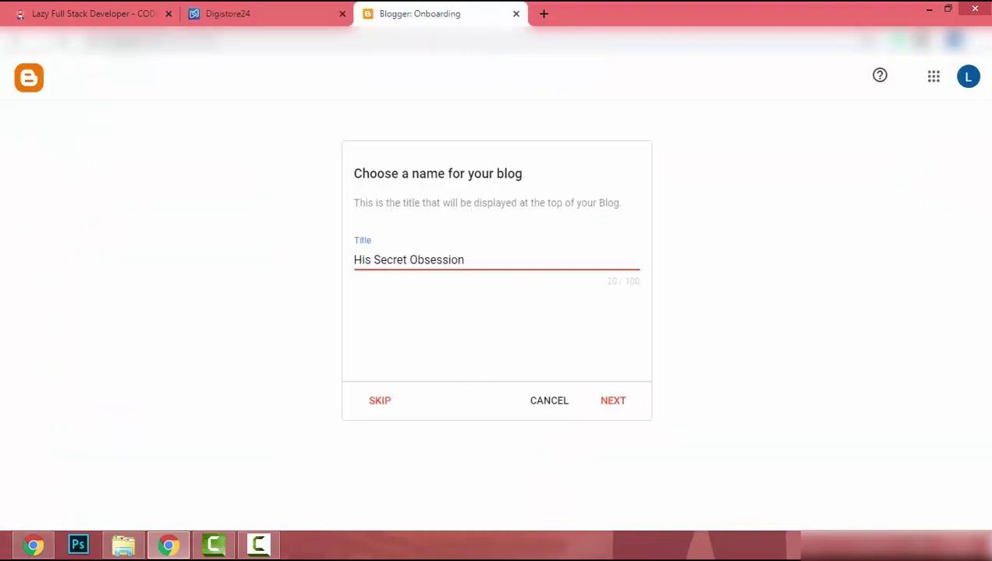
pyautogui.click(602, 401)
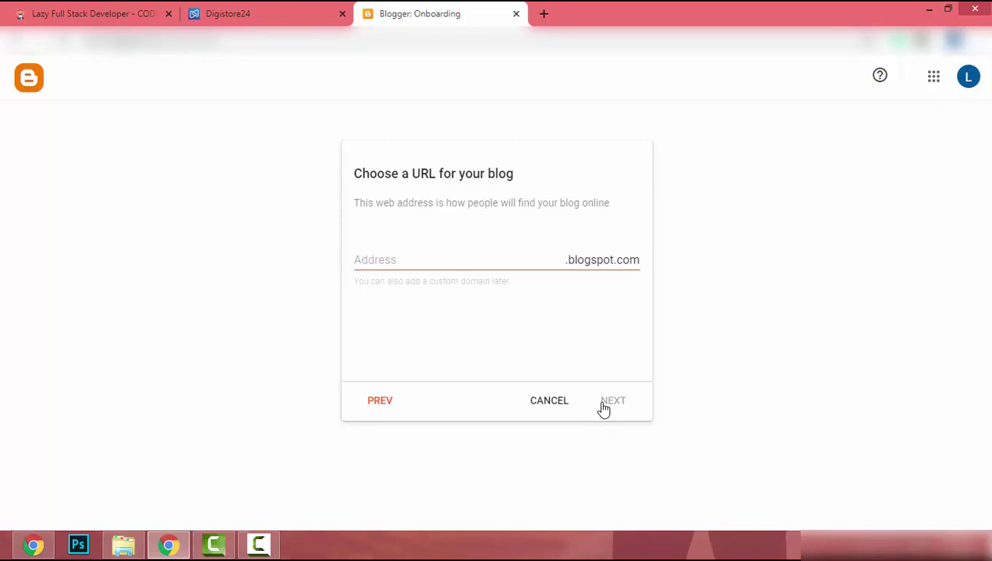
# - Set the blog's web address to hissecretobsess.blogspot.com and accept it
pyautogui.click(369, 260)
pyautogui.hotkey('ctrl', 'v')
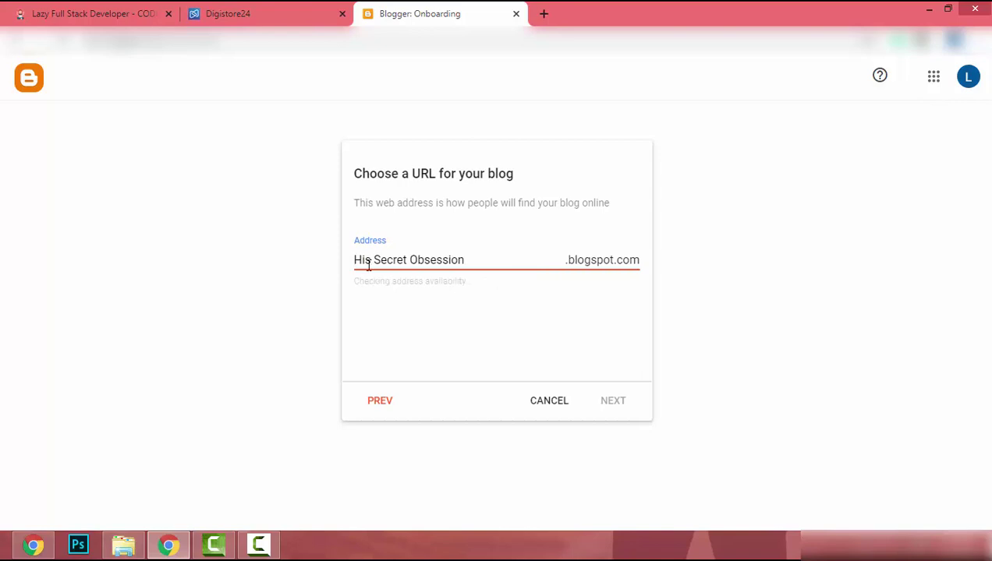
pyautogui.click(369, 265)
pyautogui.press('Left')
pyautogui.press('BackSpace')
pyautogui.write('h')
pyautogui.press('Left')
pyautogui.press('BackSpace')
pyautogui.press('Delete')
pyautogui.write('s')
pyautogui.hotkey('shift', 'End')
pyautogui.write('ecretobsess')
pyautogui.click(343, 277)
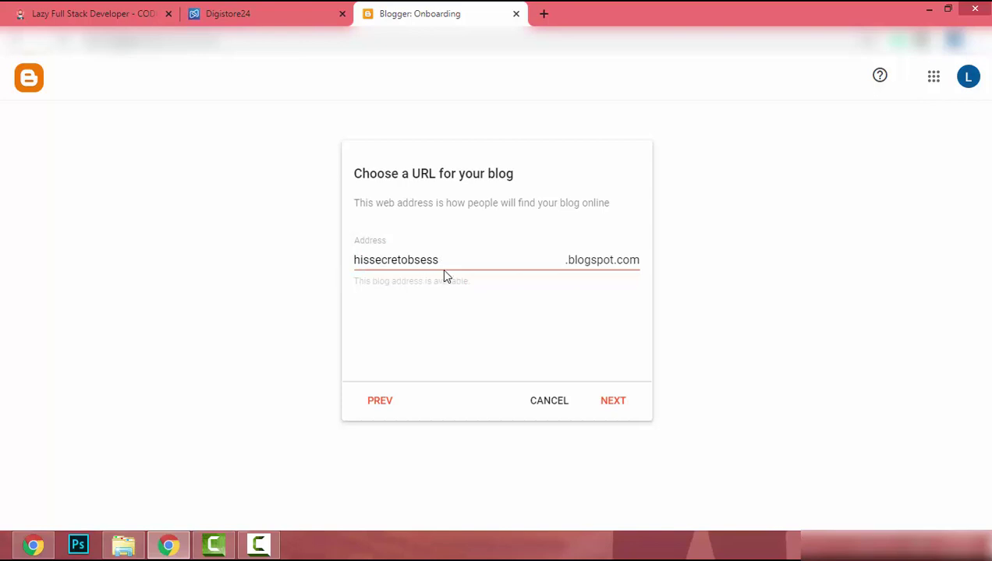
pyautogui.click(611, 403)
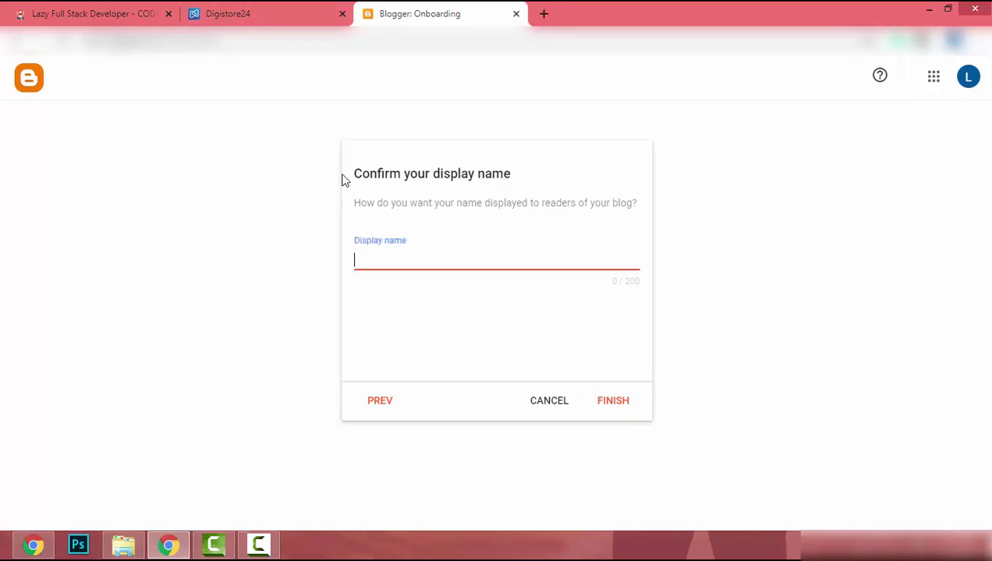
# - Finish creating the blog with the display name His Secret Obsession and dismiss the European Union cookie notice
pyautogui.hotkey('ctrl', 'v')
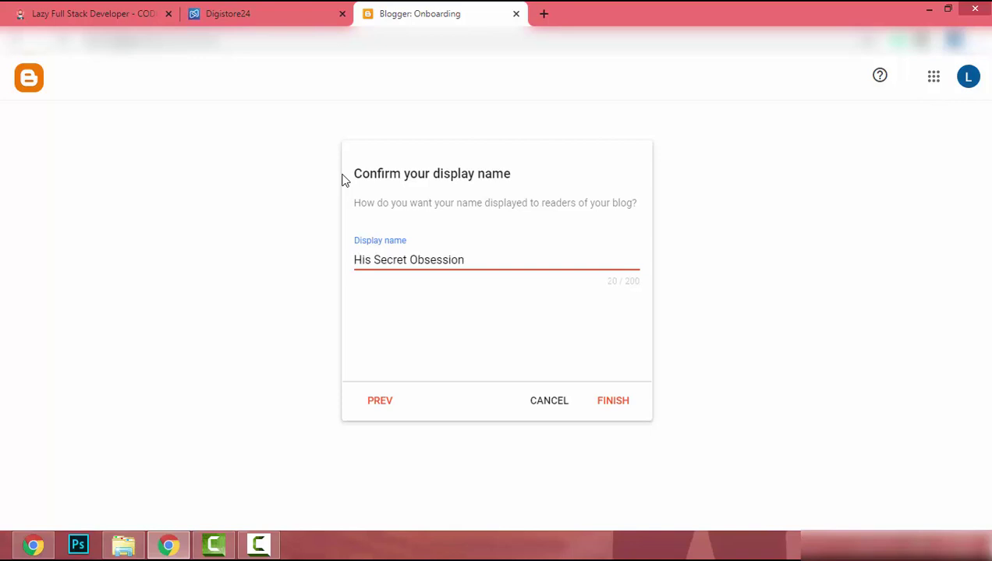
pyautogui.click(613, 408)
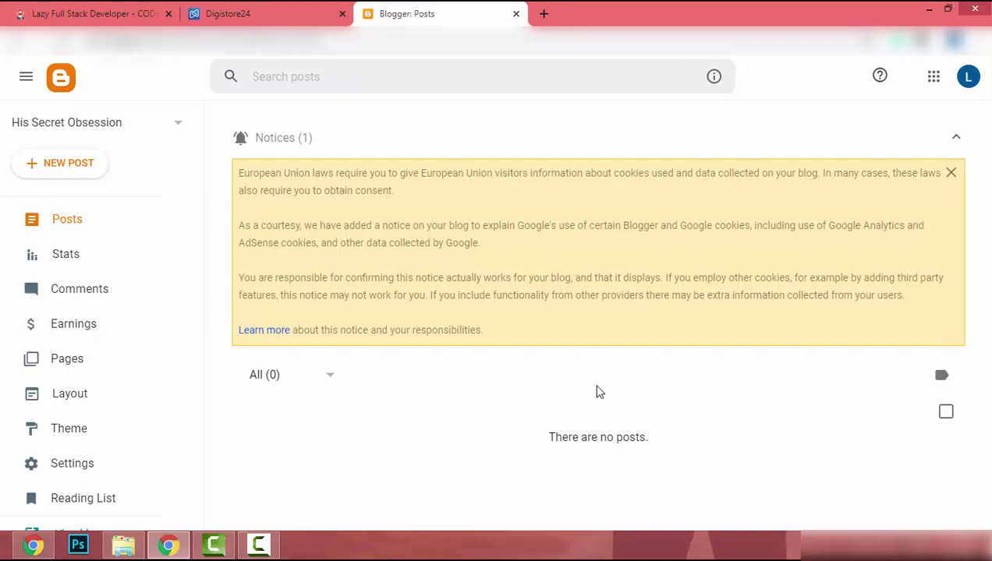
pyautogui.click(951, 173)
# - View the new blog's live page and examine its title and empty content area
pyautogui.scroll(-2, 94, 351)
pyautogui.click(89, 446)
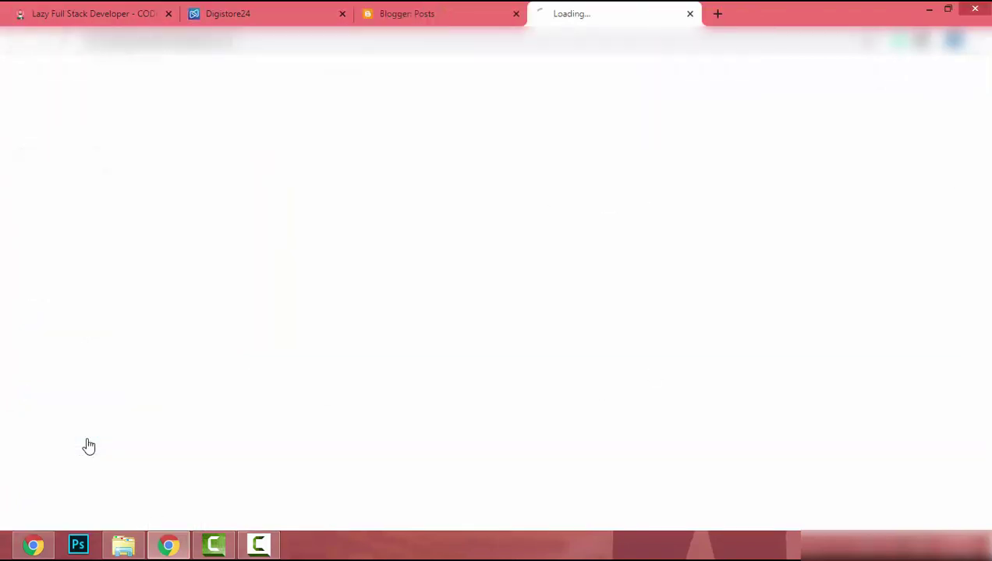
pyautogui.tripleClick(775, 145)
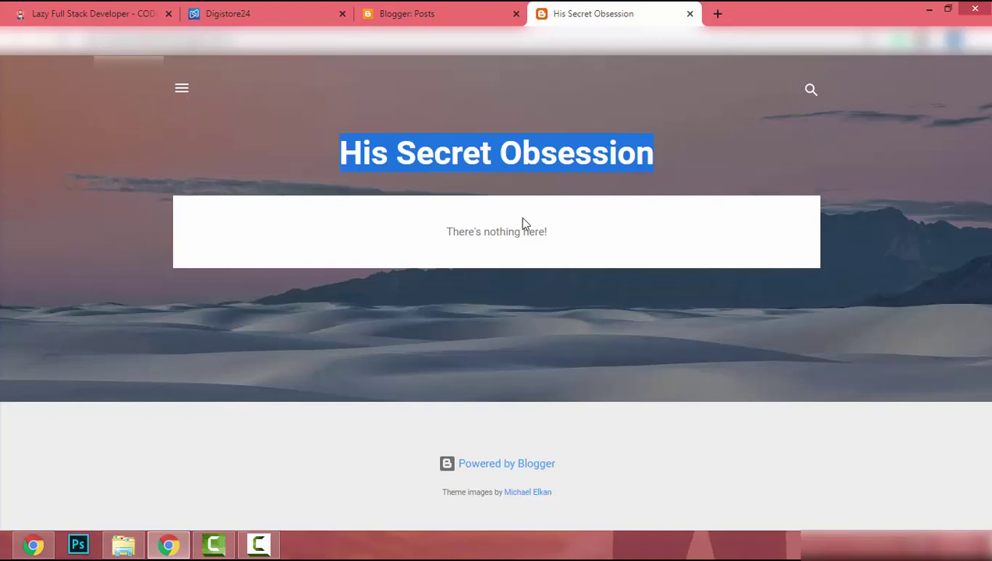
# - Browse the available Blogger themes from Contempo to Soho and compare them with the live blog
pyautogui.click(413, 15)
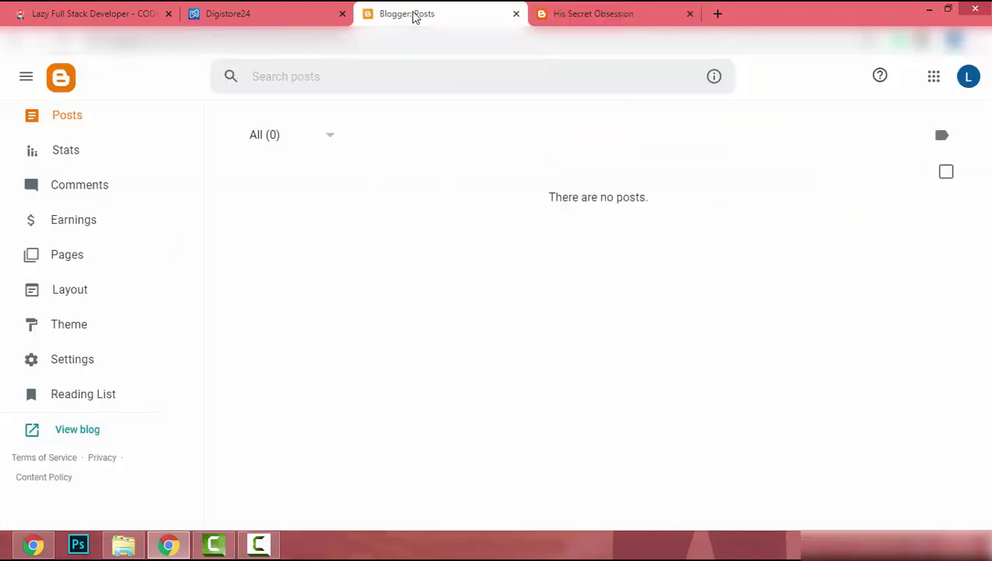
pyautogui.click(72, 332)
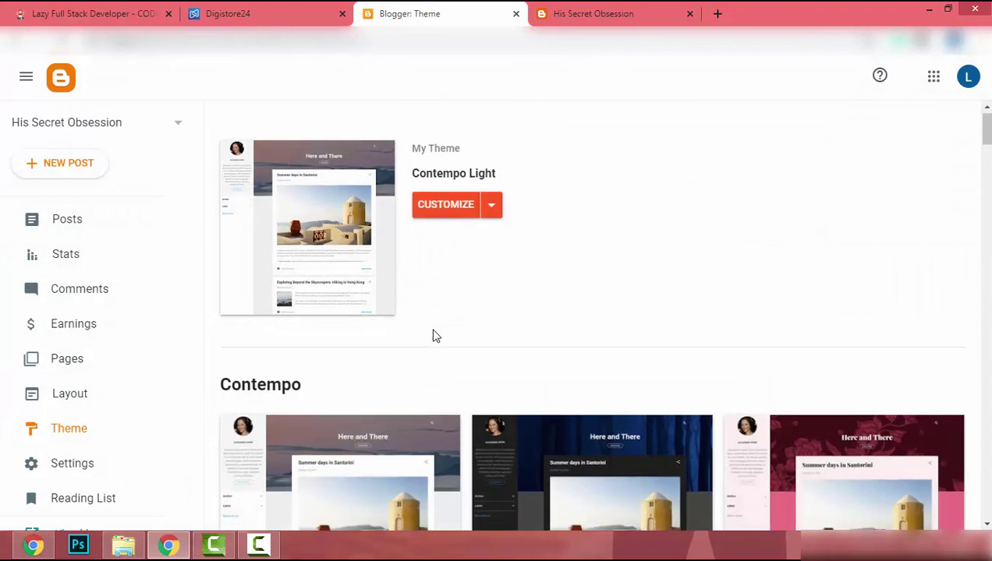
pyautogui.scroll(-3, 432, 335)
pyautogui.scroll(-5, 666, 296)
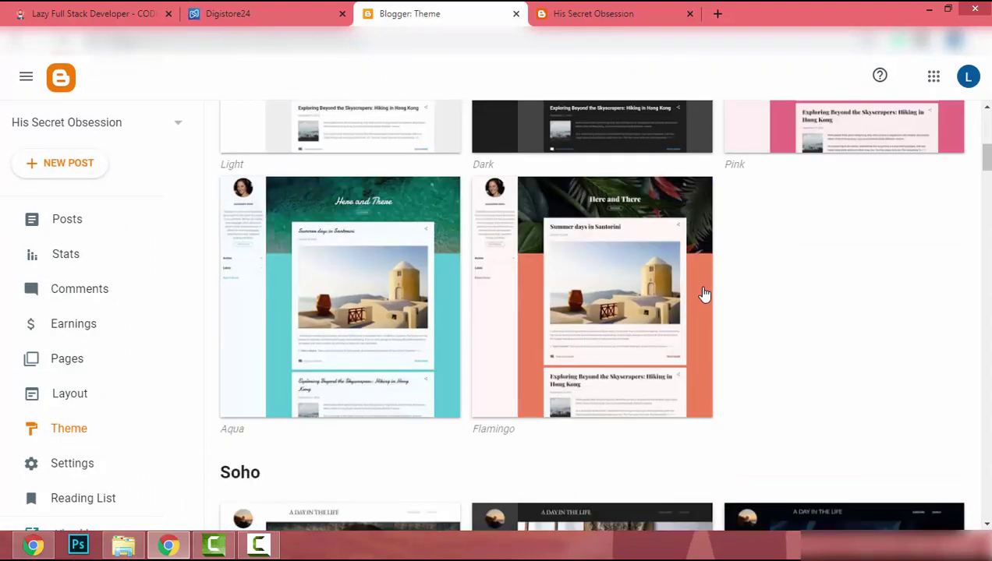
pyautogui.scroll(5, 700, 296)
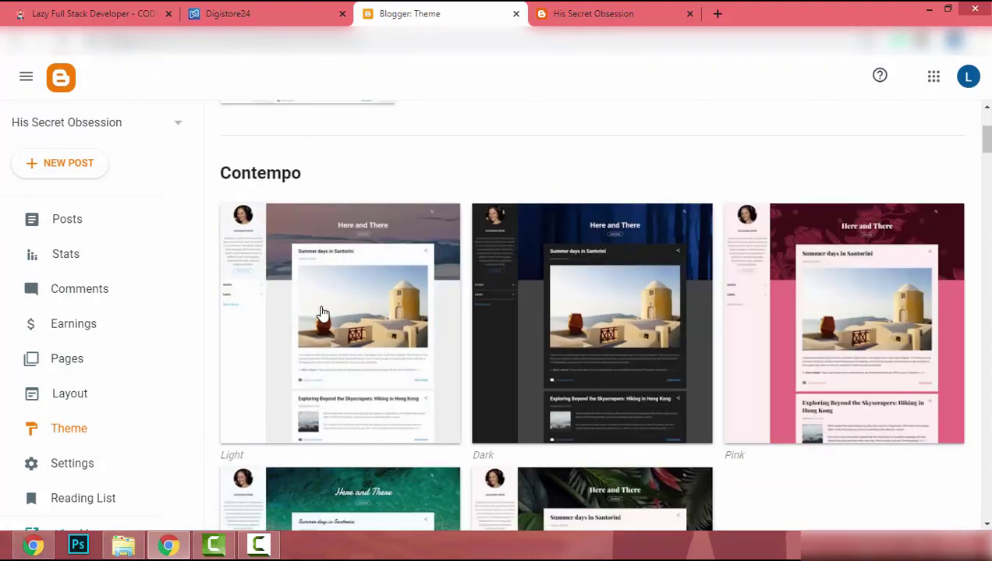
pyautogui.scroll(-1, 323, 314)
pyautogui.scroll(3, 322, 313)
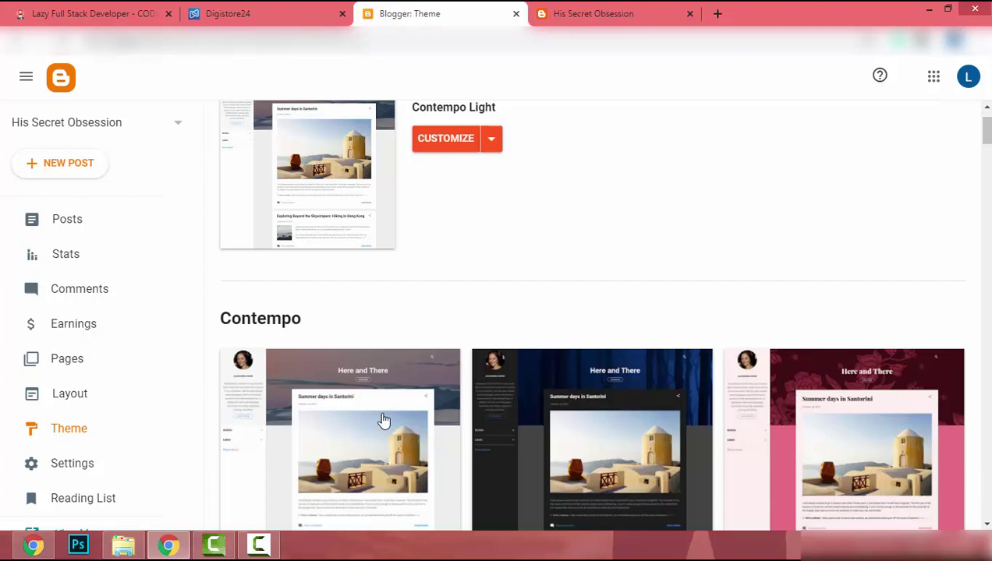
pyautogui.hotkey('ctrl', 'Tab')
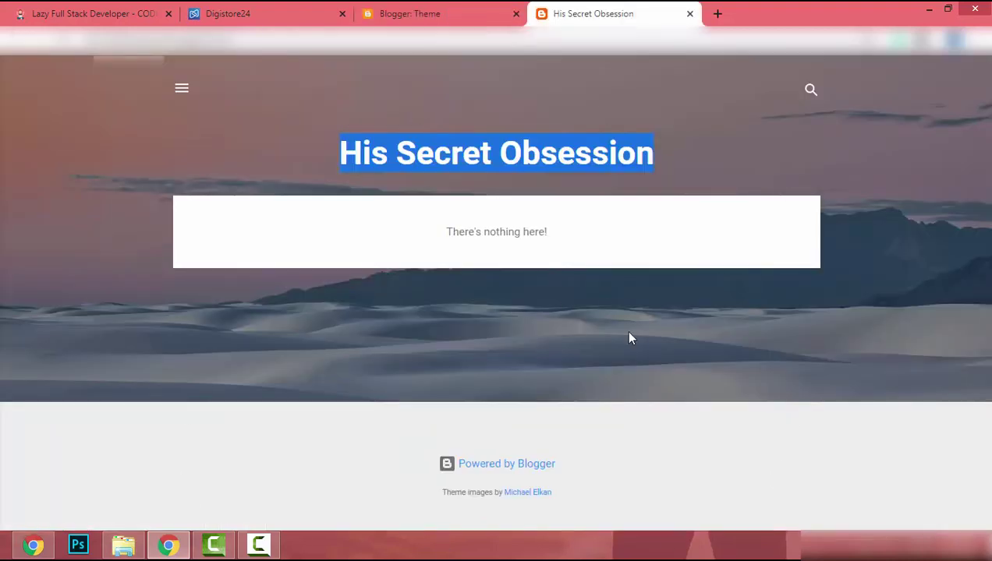
pyautogui.click(467, 8)
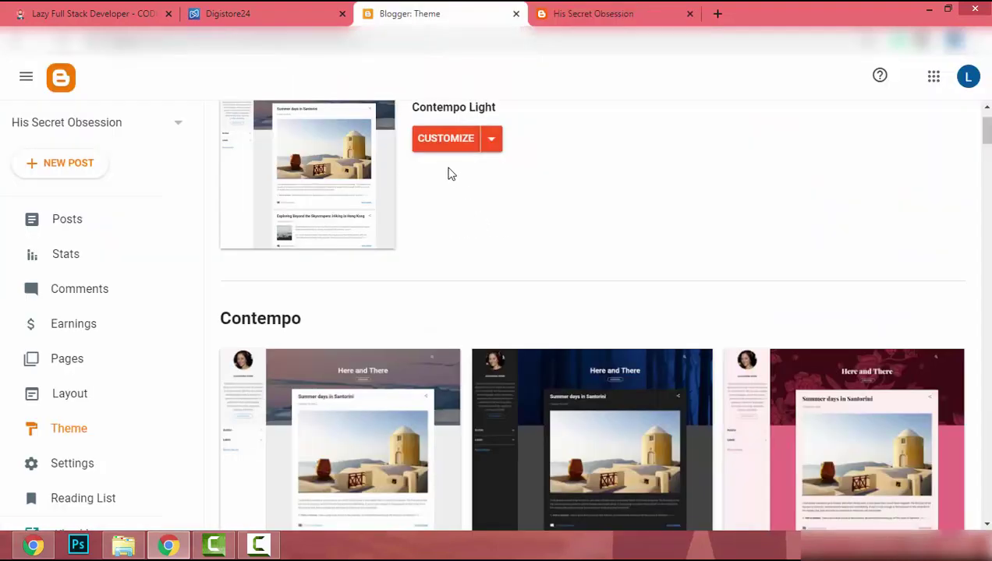
# - Customize the Contempo Light theme by removing its background image
pyautogui.click(448, 140)
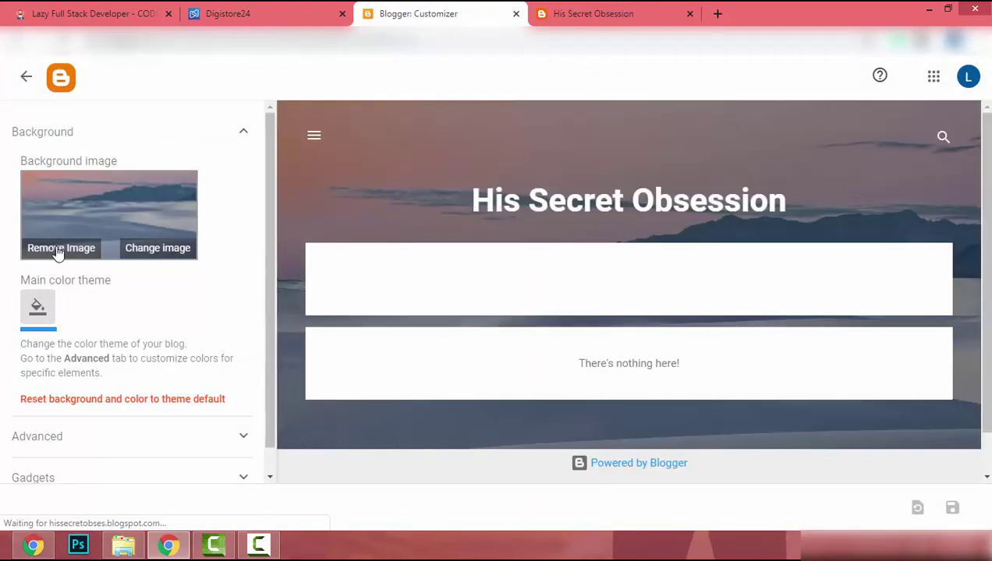
pyautogui.click(57, 251)
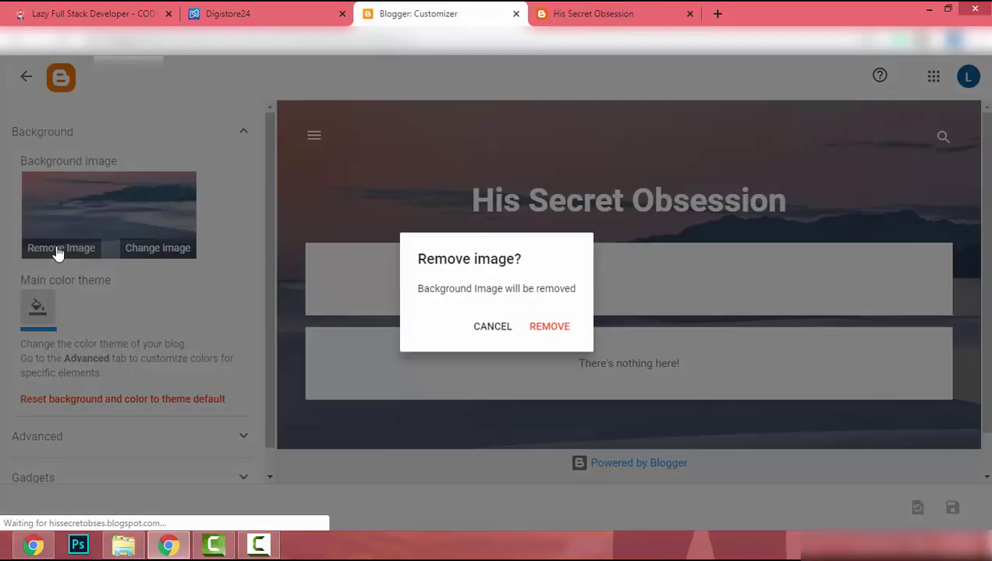
pyautogui.click(565, 327)
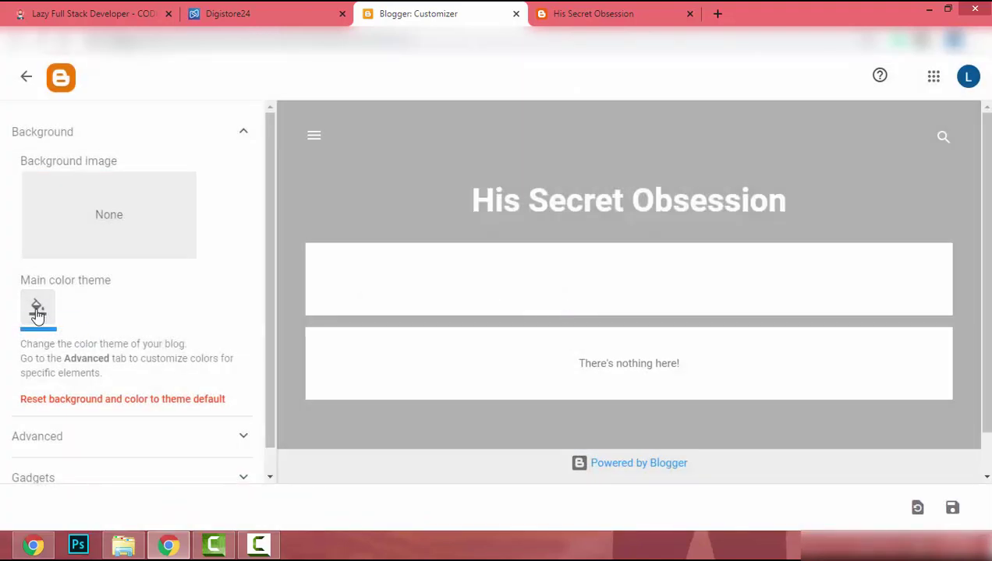
# - Examine the main color theme and the advanced settings for Page Text and Backgrounds
pyautogui.click(38, 306)
pyautogui.scroll(-1, 164, 314)
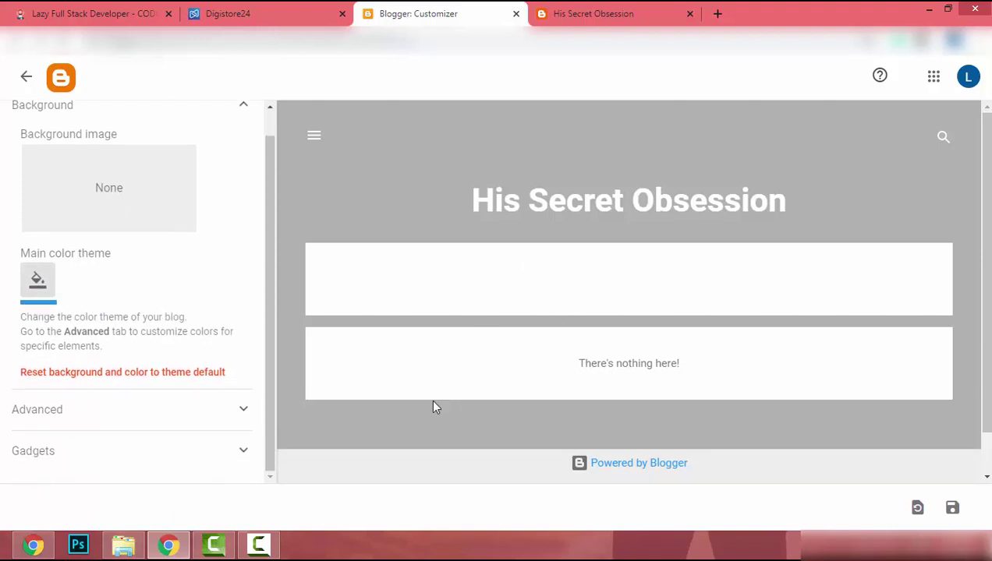
pyautogui.scroll(1, 99, 386)
pyautogui.click(103, 359)
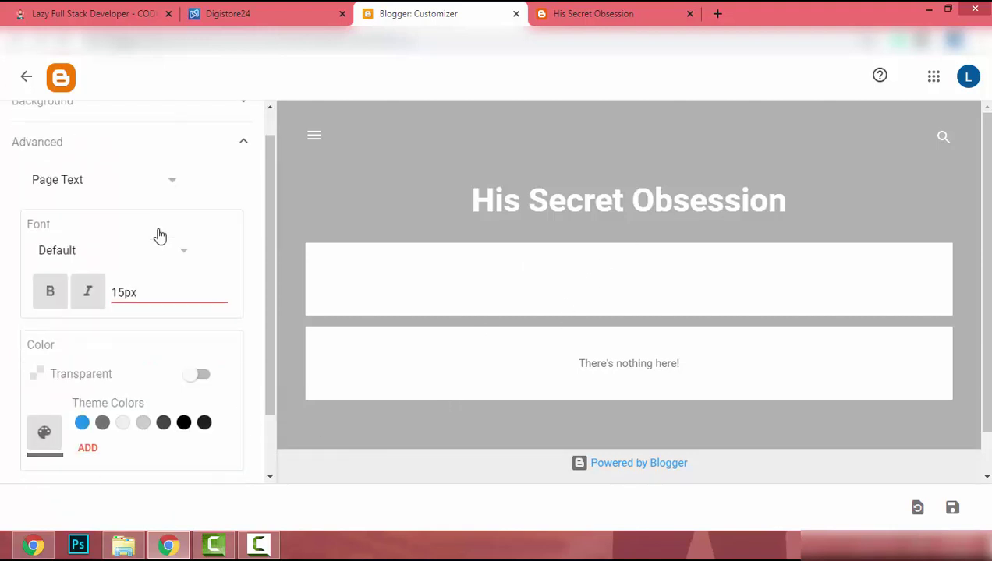
pyautogui.scroll(-1, 159, 235)
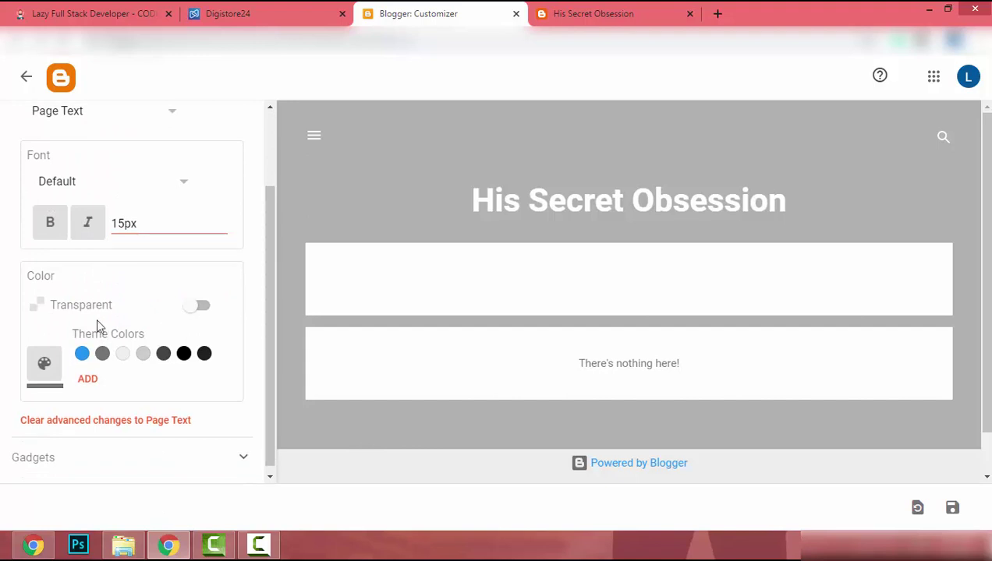
pyautogui.scroll(3, 93, 316)
pyautogui.click(49, 214)
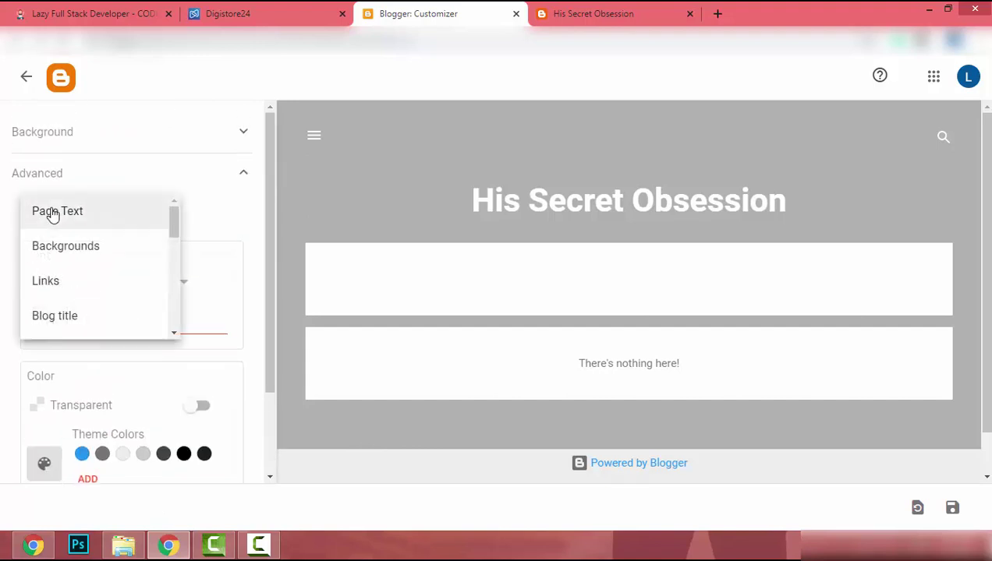
pyautogui.click(68, 260)
pyautogui.scroll(-1, 113, 253)
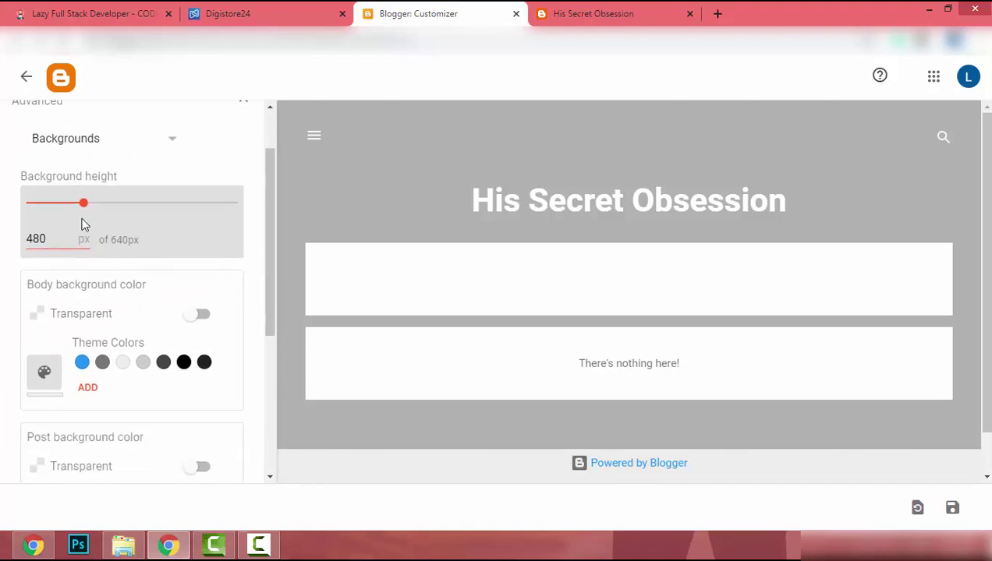
pyautogui.scroll(-2, 159, 304)
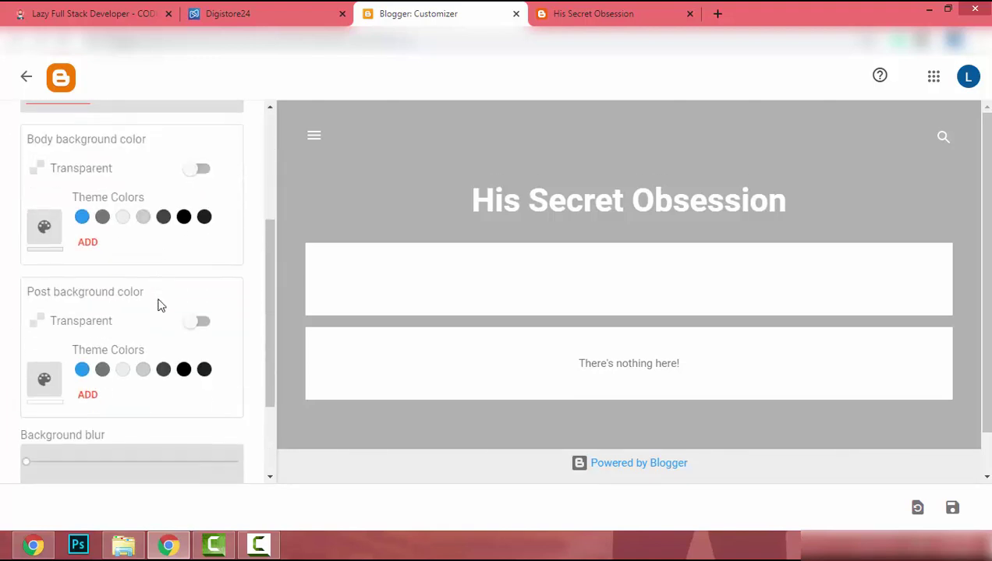
pyautogui.scroll(-2, 159, 305)
# - Turn off Show About Me in the theme's gadget settings
pyautogui.click(40, 459)
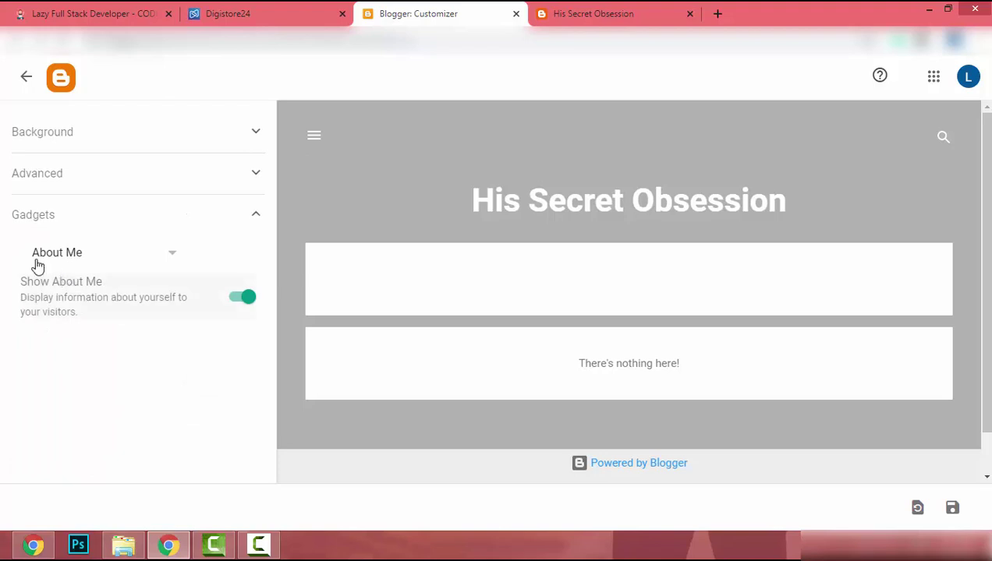
pyautogui.click(236, 300)
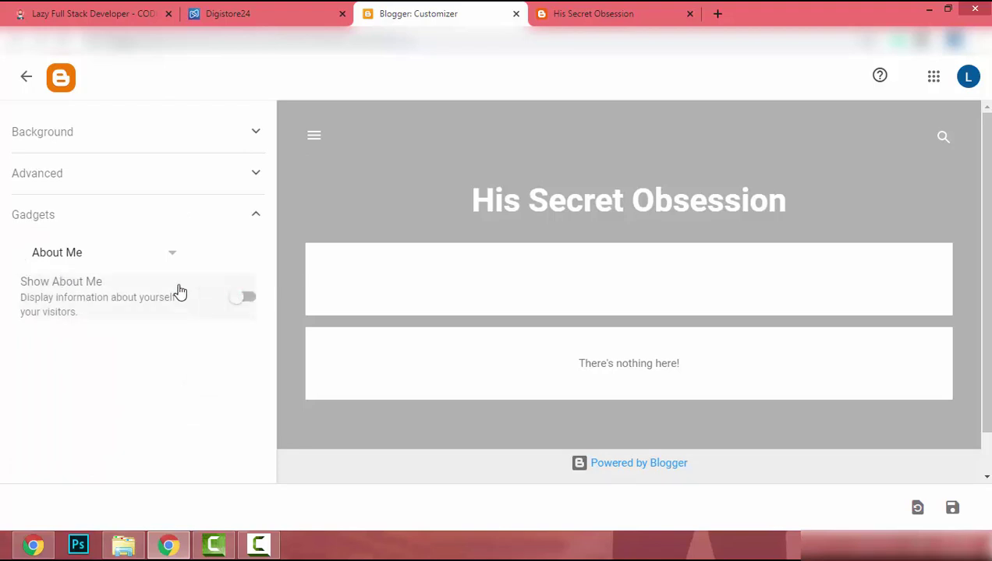
# - Go through the theme's other gadgets and turn off Show Labels
pyautogui.click(138, 266)
pyautogui.scroll(-2, 137, 281)
pyautogui.scroll(2, 138, 286)
pyautogui.click(88, 293)
pyautogui.click(95, 257)
pyautogui.click(89, 318)
pyautogui.press('Down')
pyautogui.click(236, 300)
pyautogui.click(110, 261)
pyautogui.press('Down')
pyautogui.press('Down')
pyautogui.click(79, 256)
pyautogui.click(233, 293)
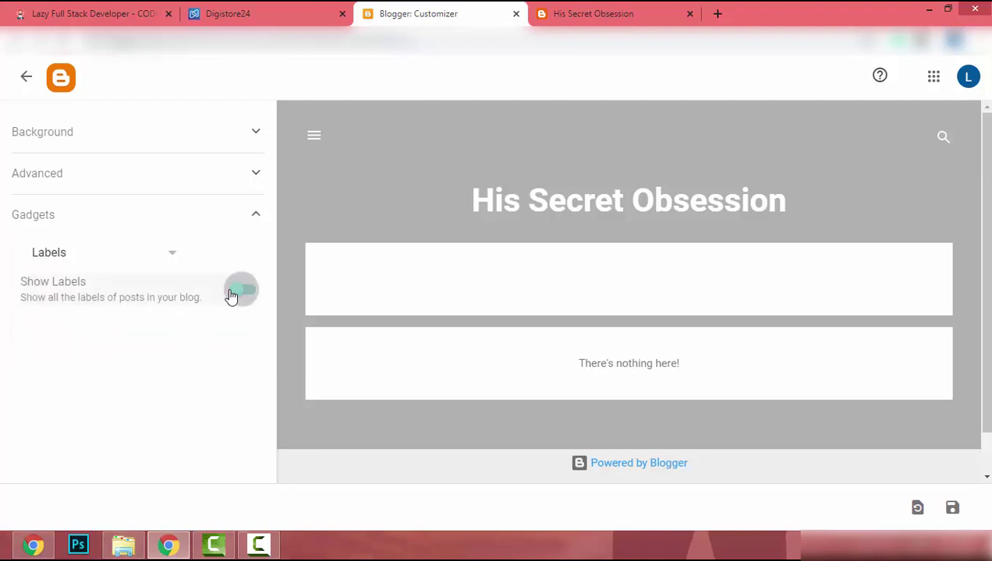
# - Turn off Show Featured Post and Show Popular Posts in the theme's gadget settings
pyautogui.click(104, 264)
pyautogui.click(99, 301)
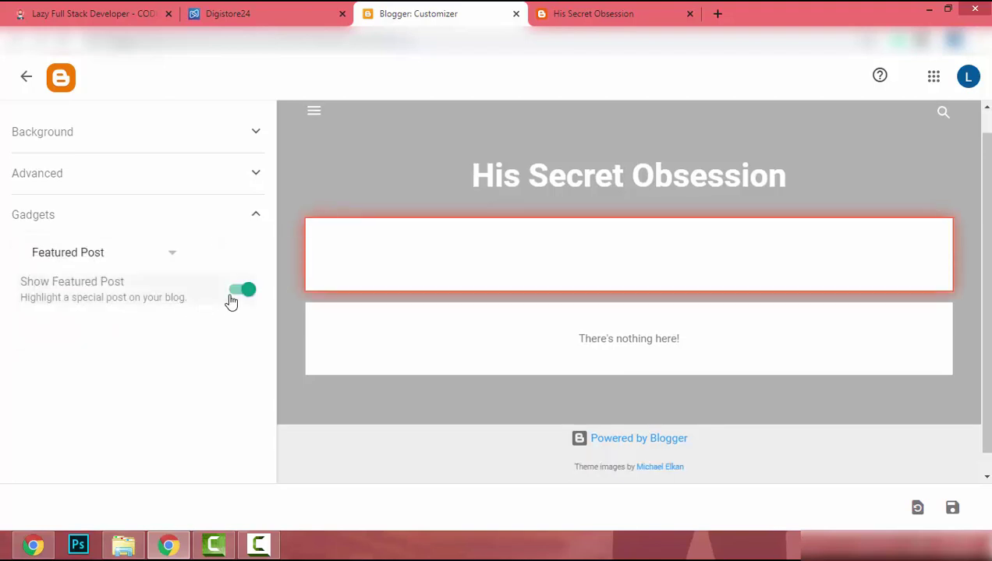
pyautogui.click(231, 301)
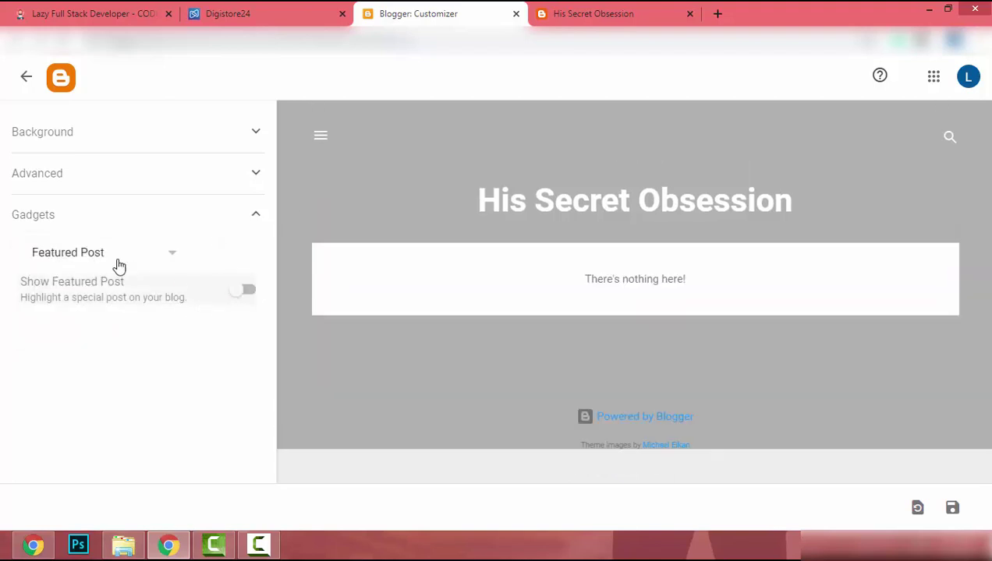
pyautogui.click(118, 259)
pyautogui.click(97, 321)
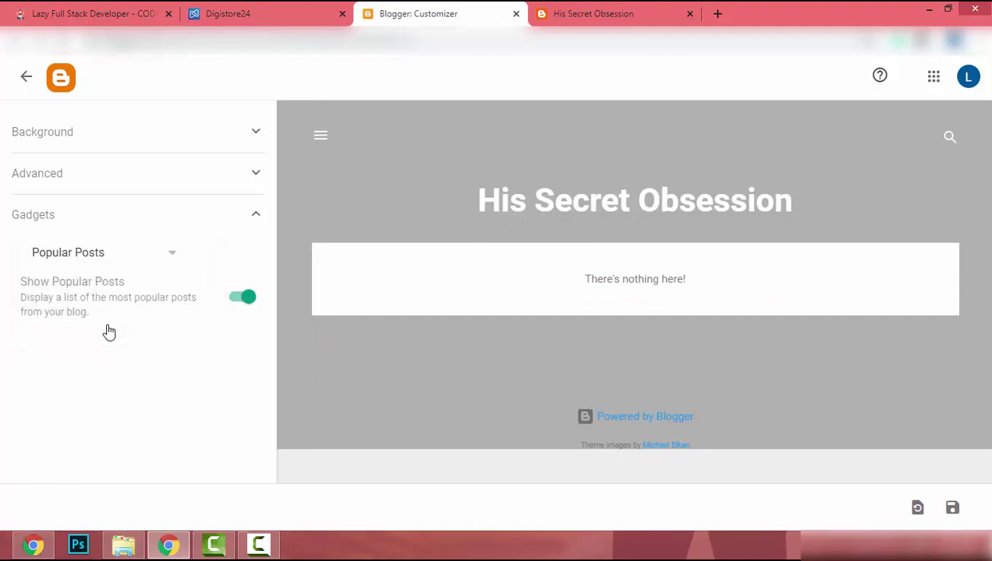
pyautogui.click(231, 304)
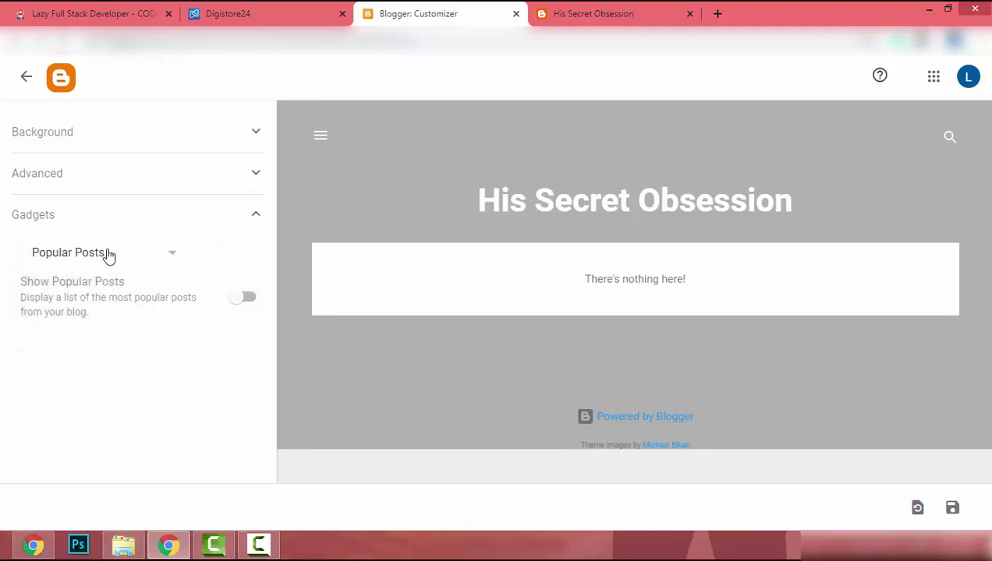
# - Turn off the His Secret Obsession (Header) and Search This Blog gadgets
pyautogui.click(109, 254)
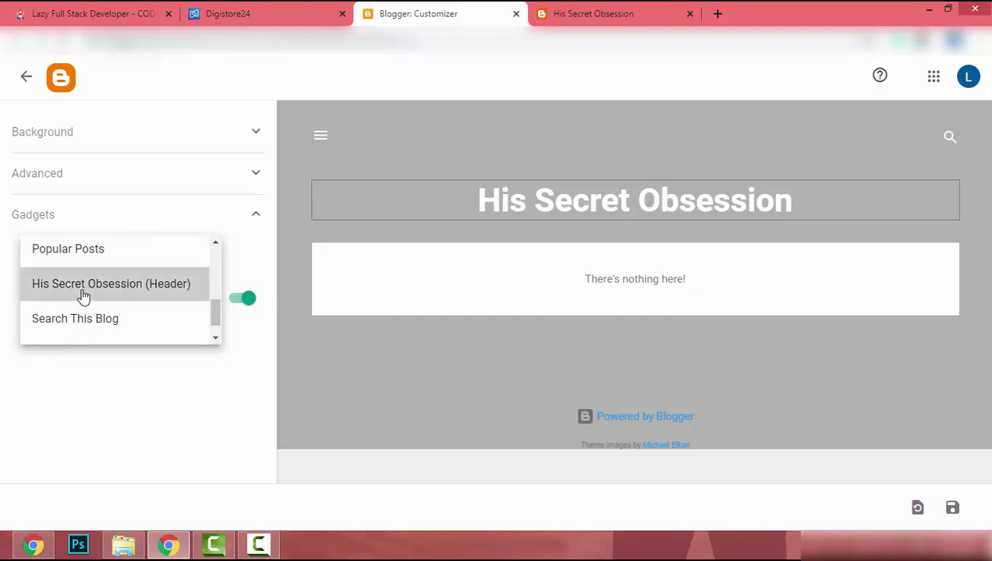
pyautogui.click(83, 294)
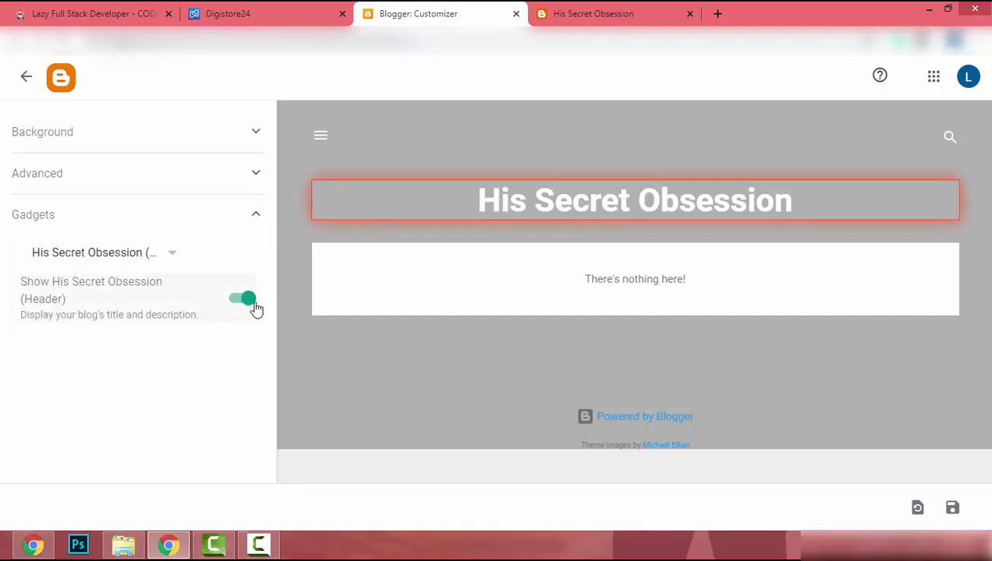
pyautogui.click(237, 307)
pyautogui.click(134, 256)
pyautogui.scroll(-1, 121, 296)
pyautogui.click(118, 314)
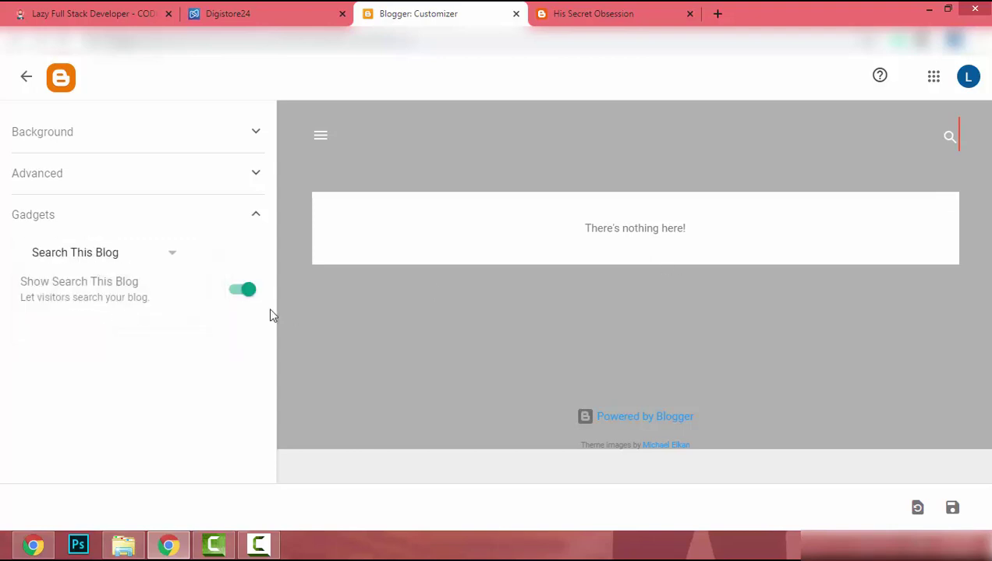
pyautogui.click(231, 293)
# - Turn off Show Report Abuse, save the theme changes and check the live blog
pyautogui.click(117, 253)
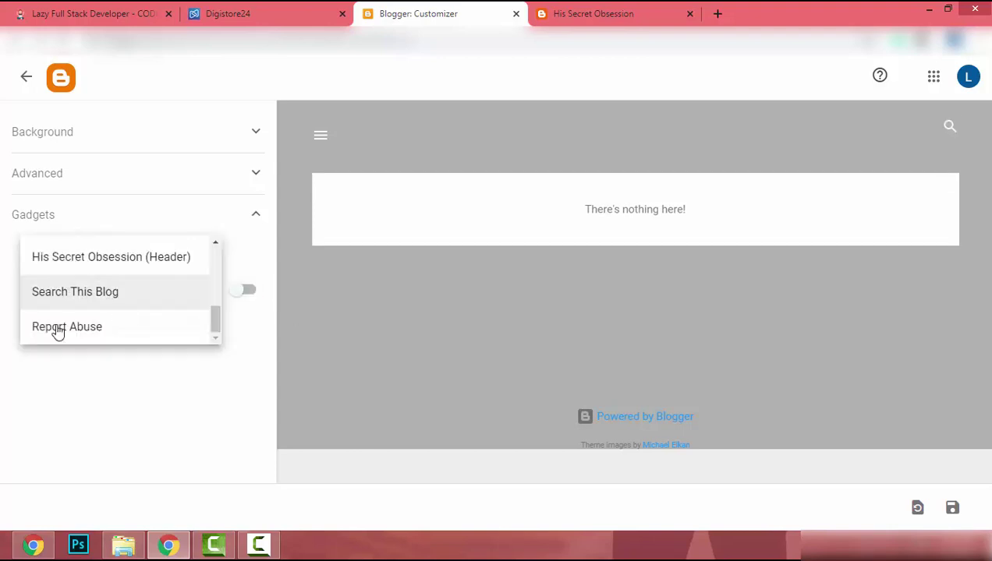
pyautogui.click(57, 329)
pyautogui.click(241, 295)
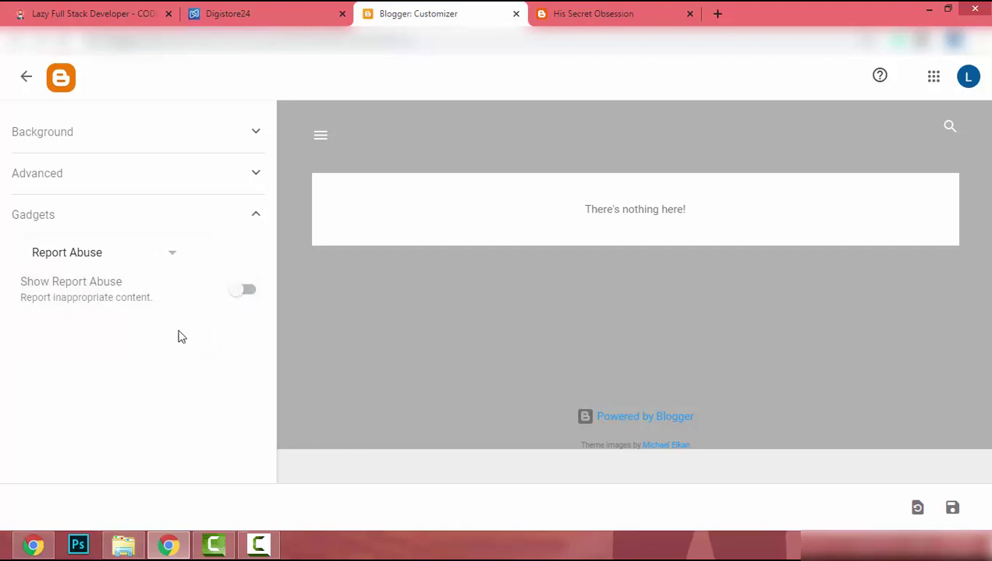
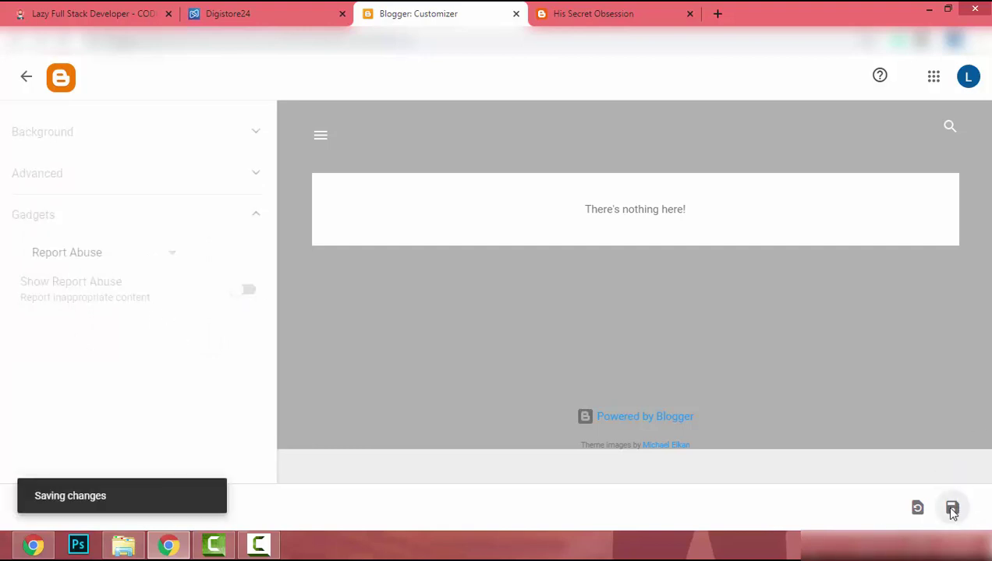
pyautogui.click(616, 13)
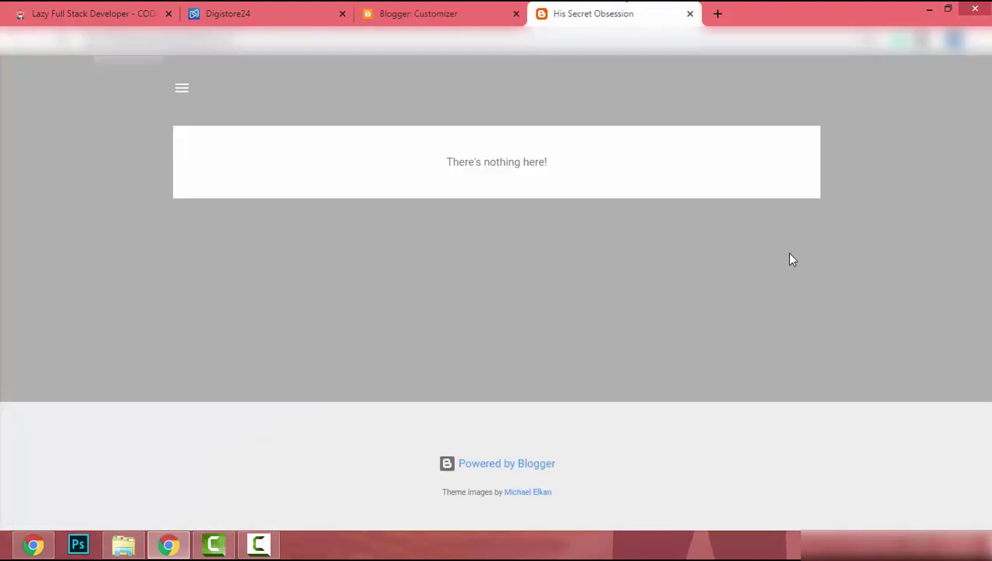
# - Set the blog's background to the pale grey bokeh image from the Abstract category and save the theme
pyautogui.click(425, 8)
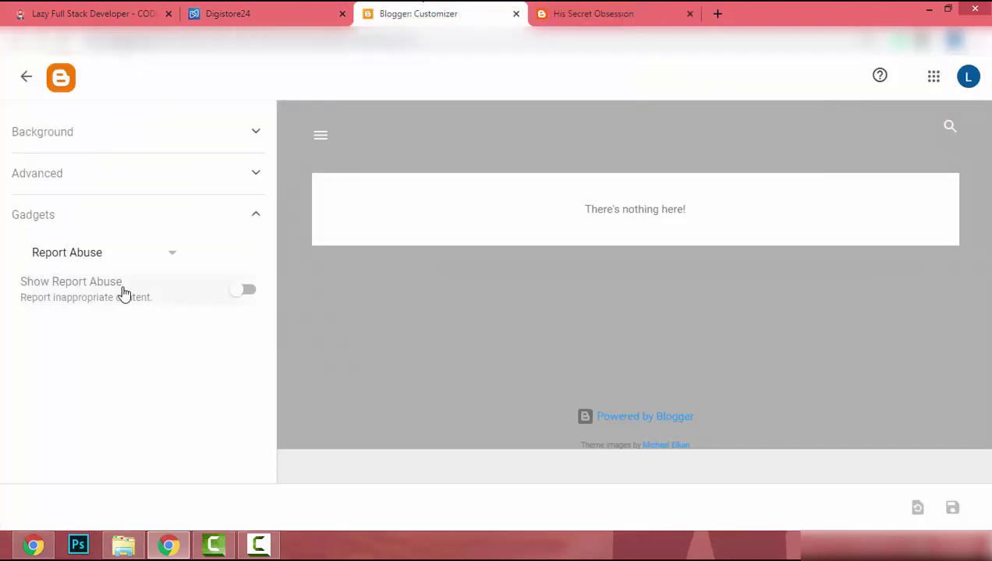
pyautogui.click(91, 139)
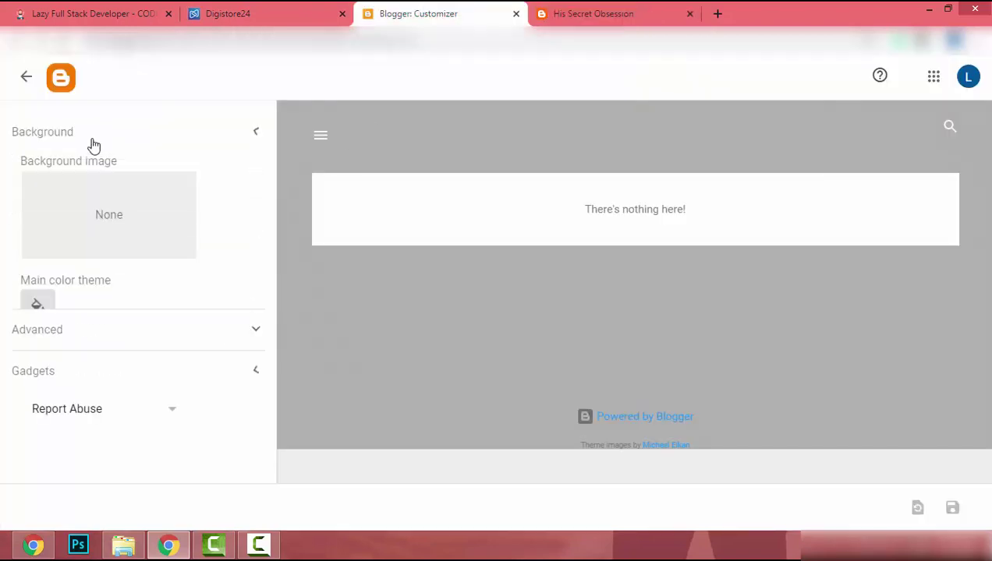
pyautogui.click(92, 221)
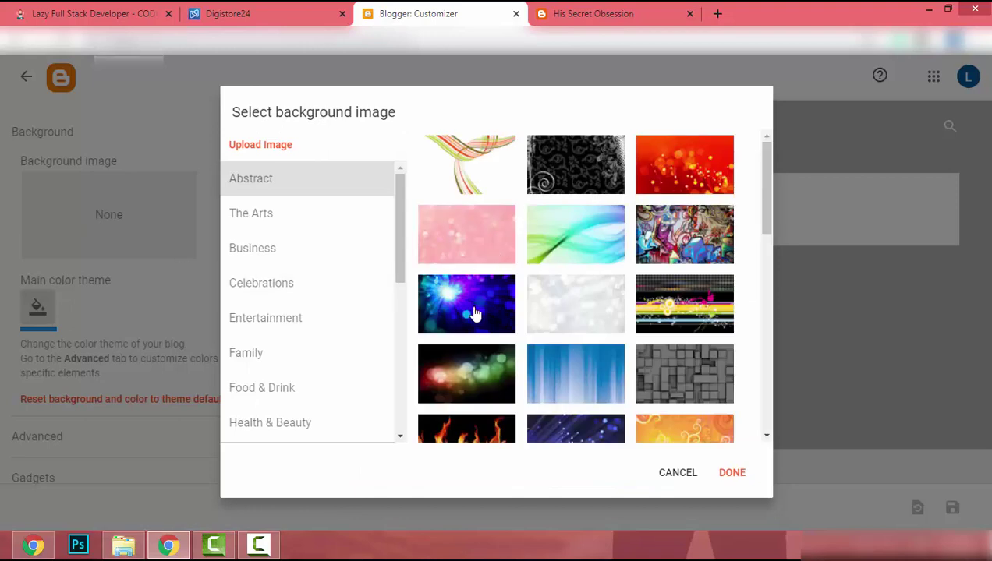
pyautogui.scroll(-3, 473, 312)
pyautogui.scroll(-2, 474, 312)
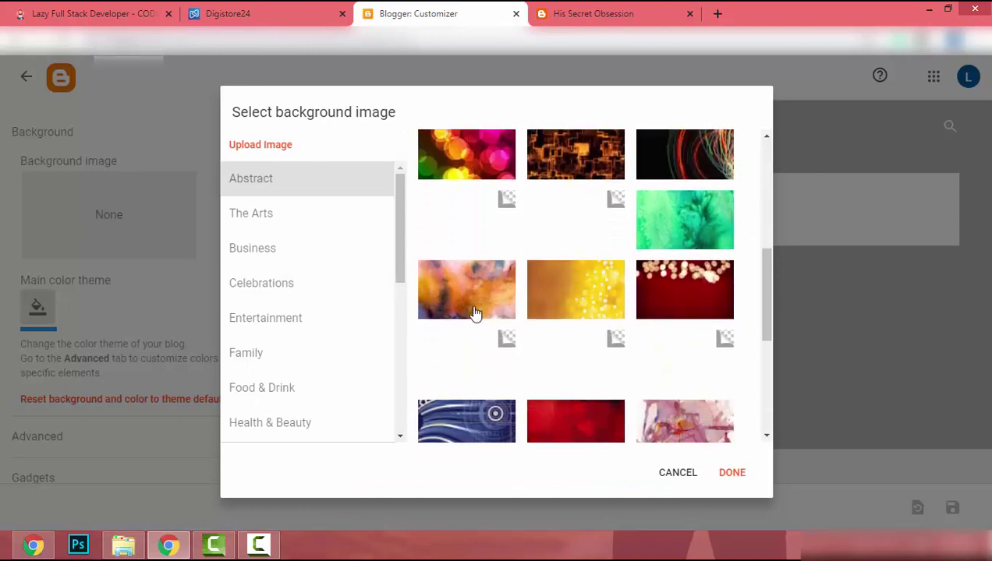
pyautogui.click(608, 218)
pyautogui.scroll(-3, 505, 343)
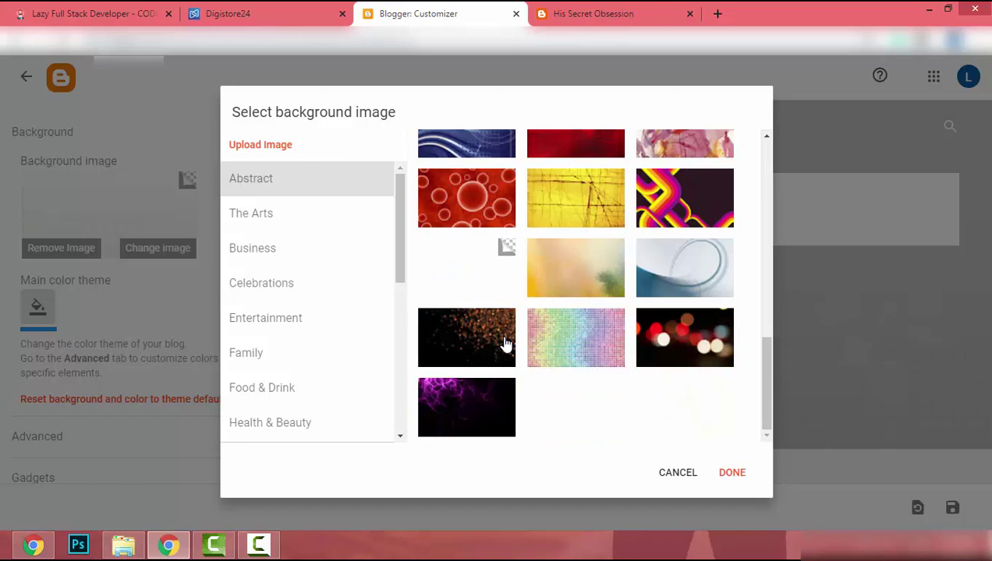
pyautogui.scroll(3, 450, 344)
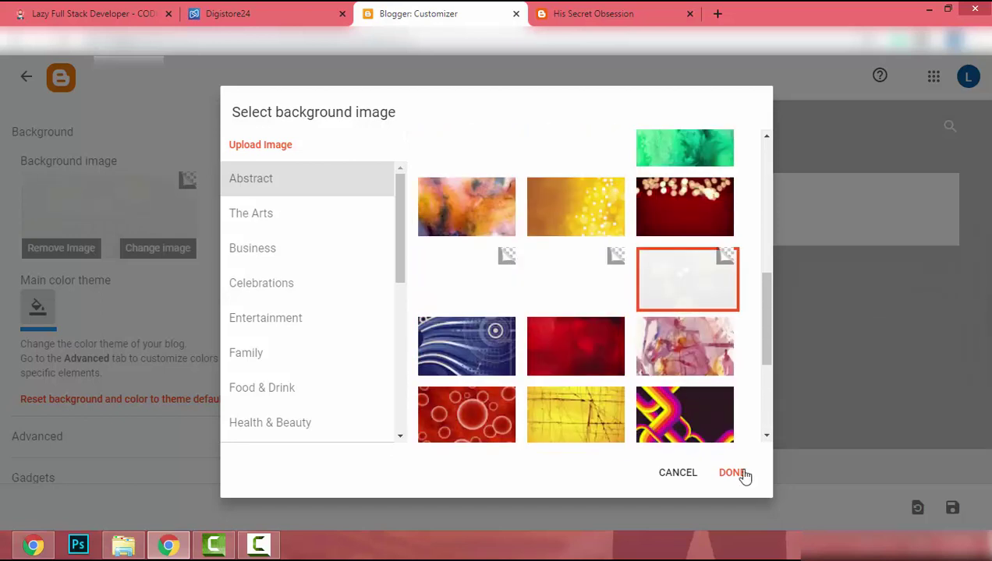
pyautogui.click(741, 473)
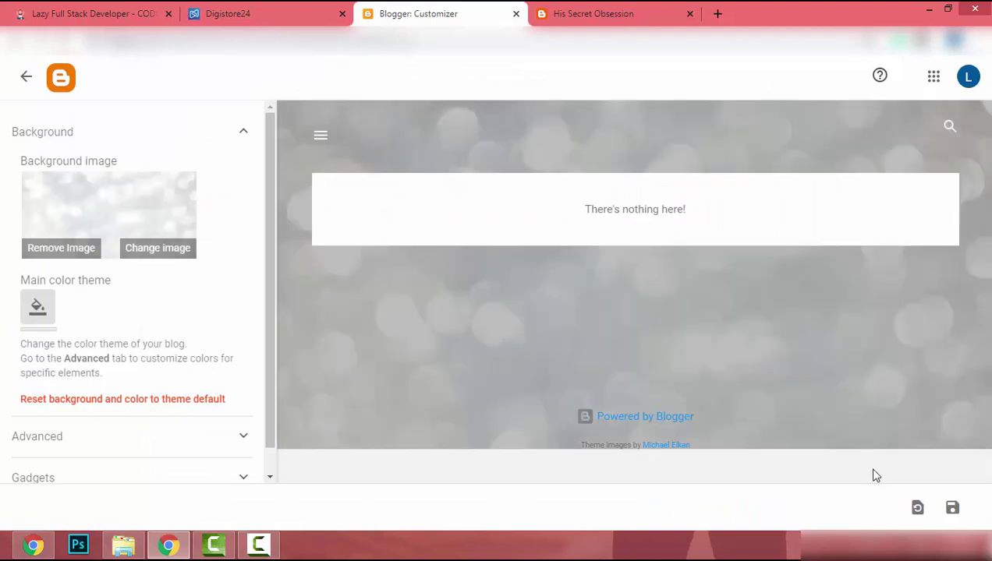
pyautogui.click(952, 511)
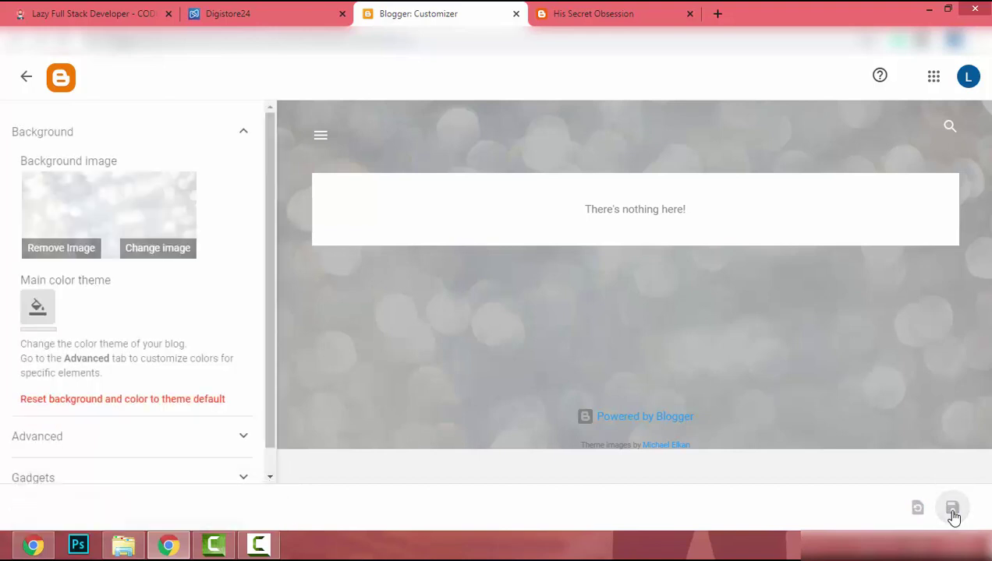
pyautogui.click(609, 14)
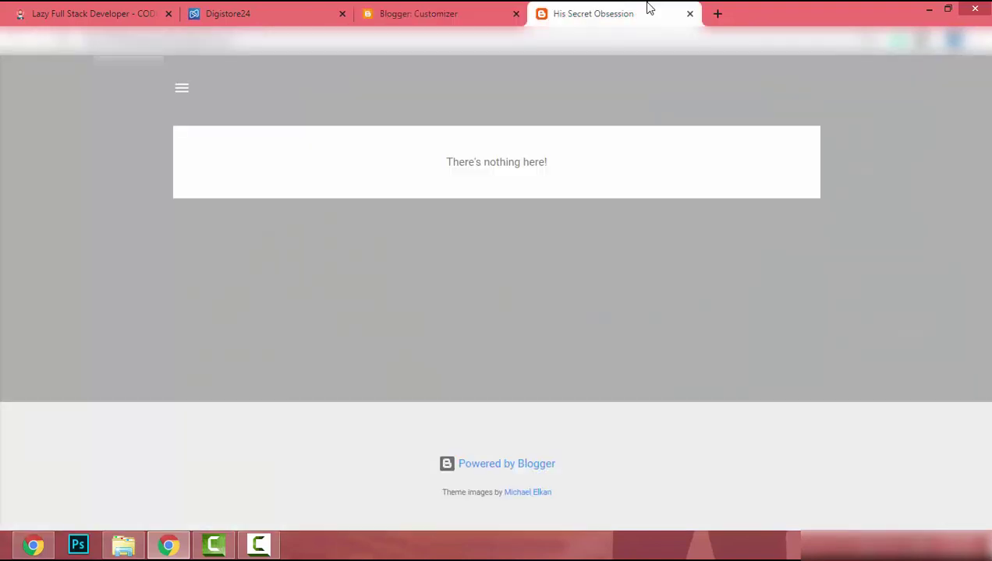
# - Leave the theme customizer and start a new page in the blog's Pages section
pyautogui.click(437, 13)
pyautogui.click(26, 76)
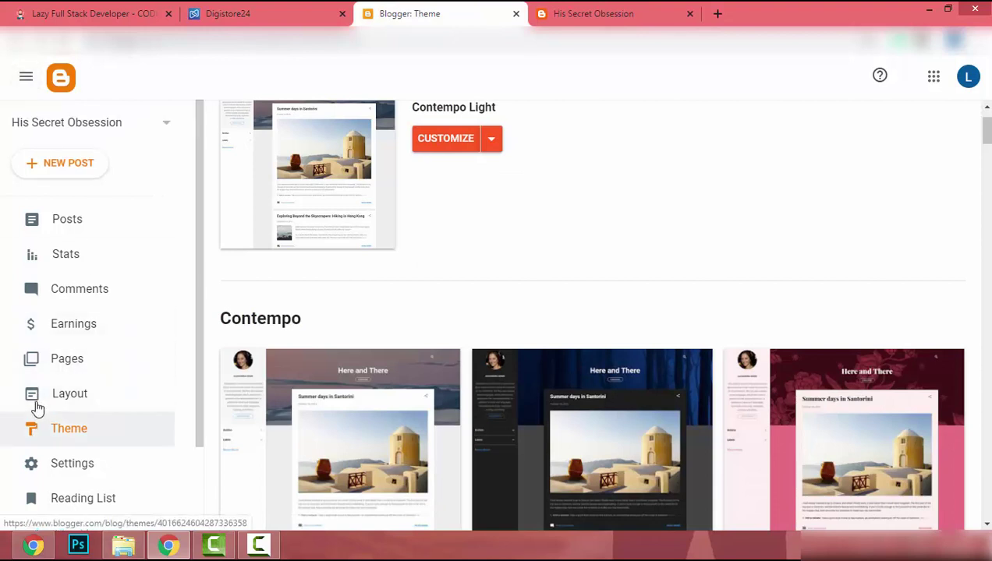
pyautogui.click(94, 351)
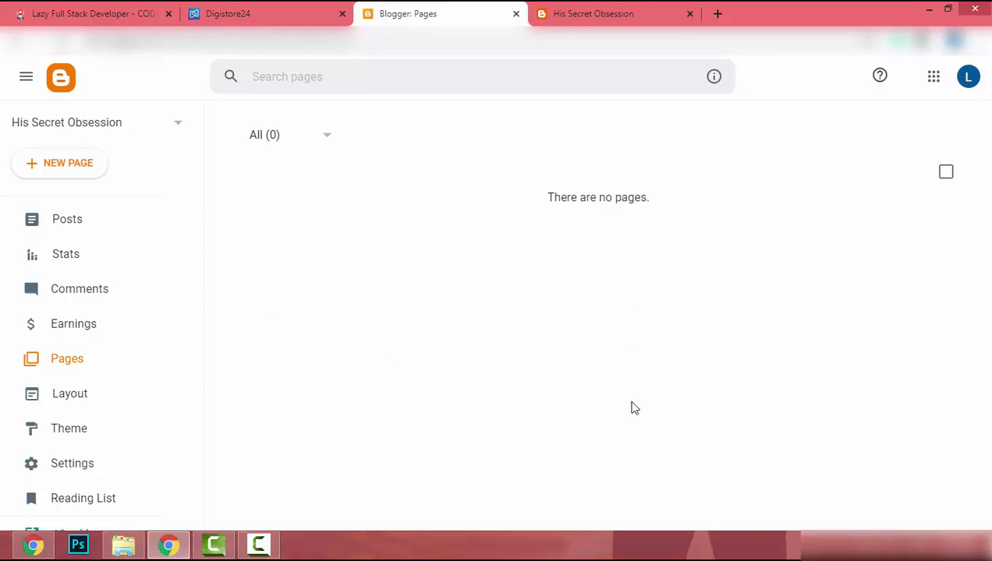
pyautogui.click(67, 165)
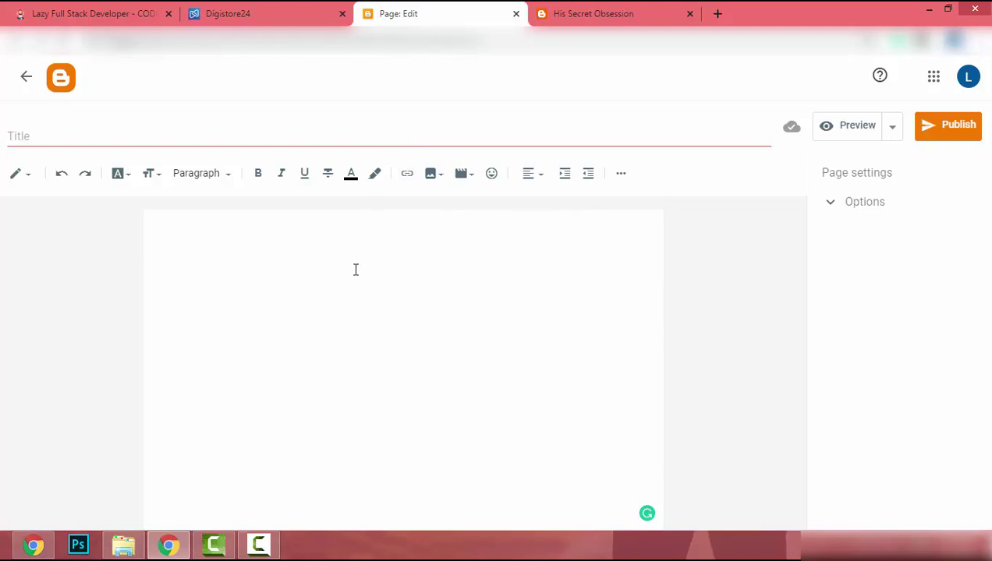
# - Open the Digistore24 affiliate support page for His Secret Obsession and skip the commission bump to reach the tools
pyautogui.click(293, 7)
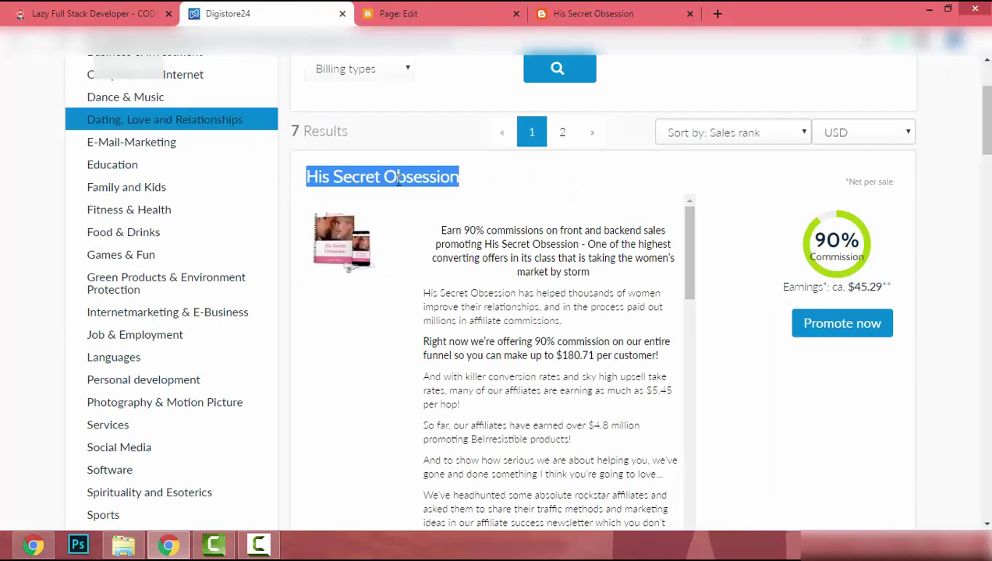
pyautogui.click(274, 191)
pyautogui.scroll(-2, 382, 202)
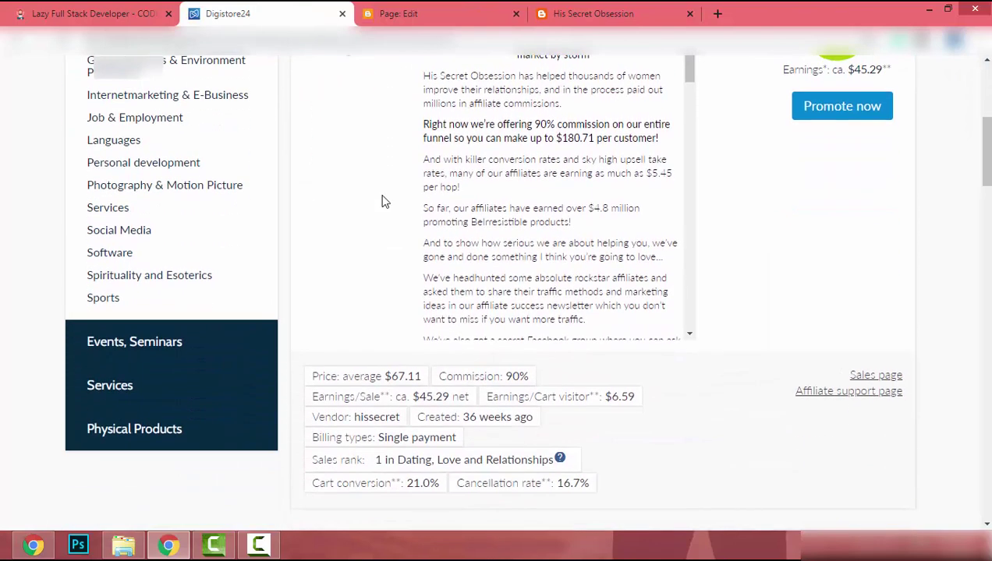
pyautogui.scroll(-1, 382, 202)
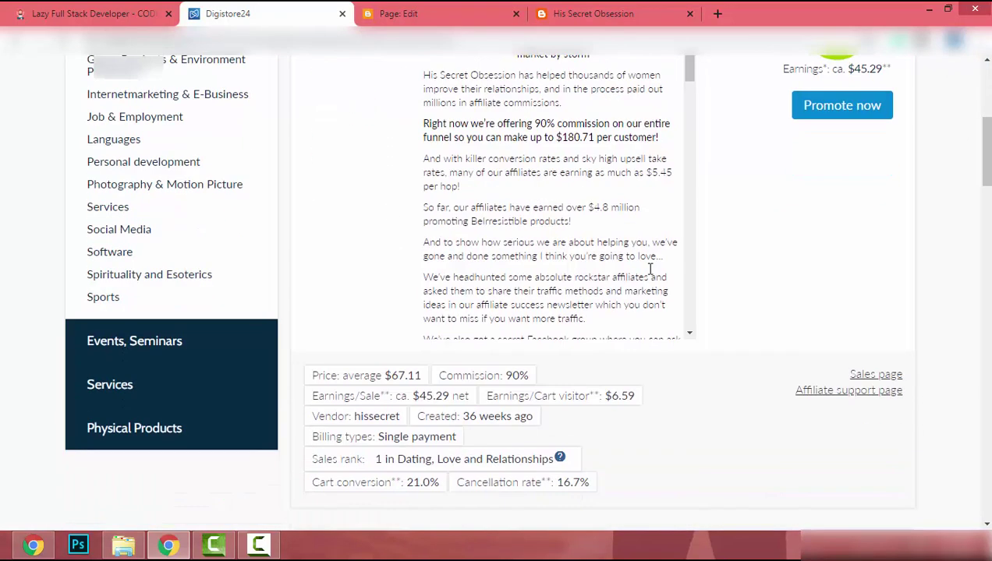
pyautogui.click(841, 393)
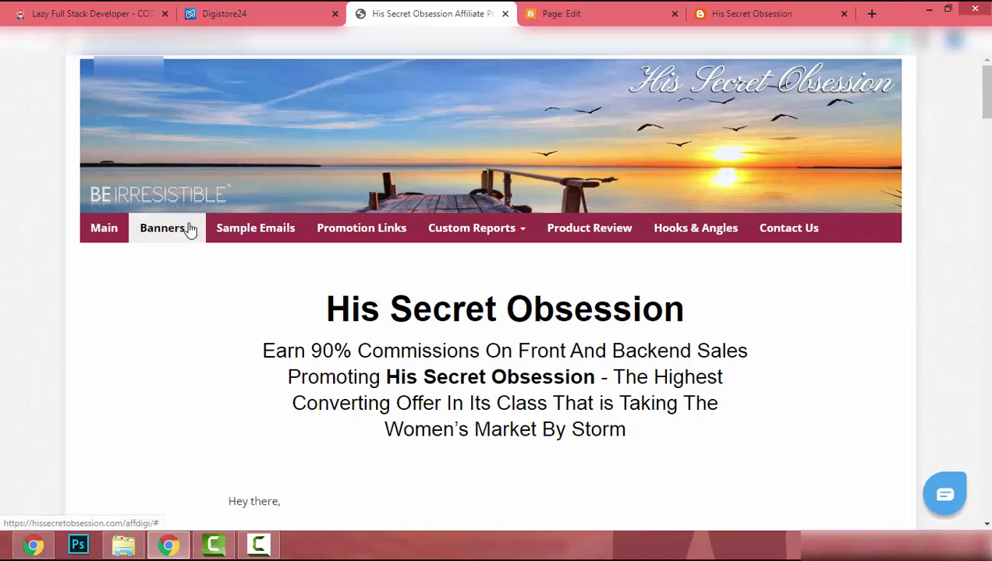
pyautogui.moveTo(190, 228)
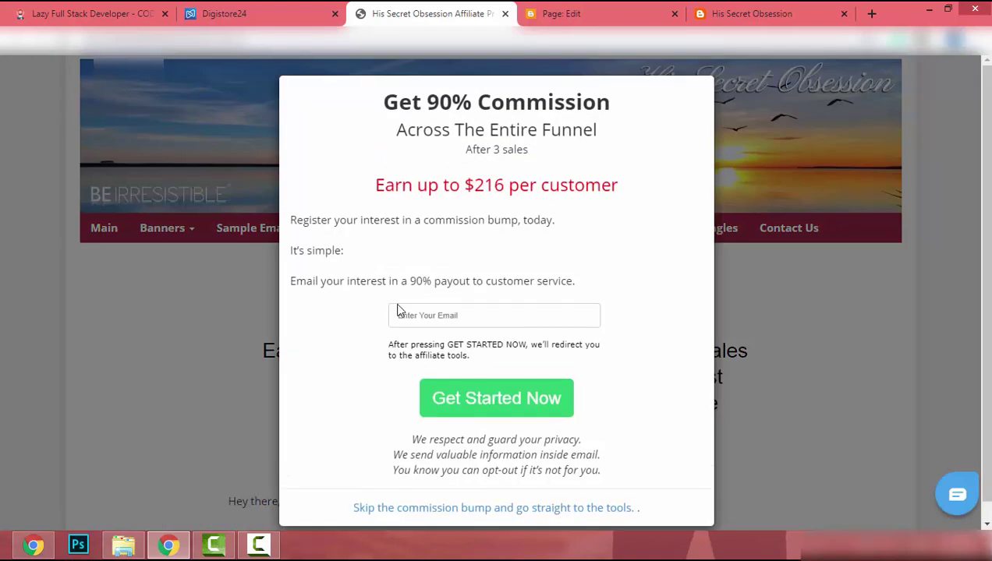
pyautogui.click(437, 508)
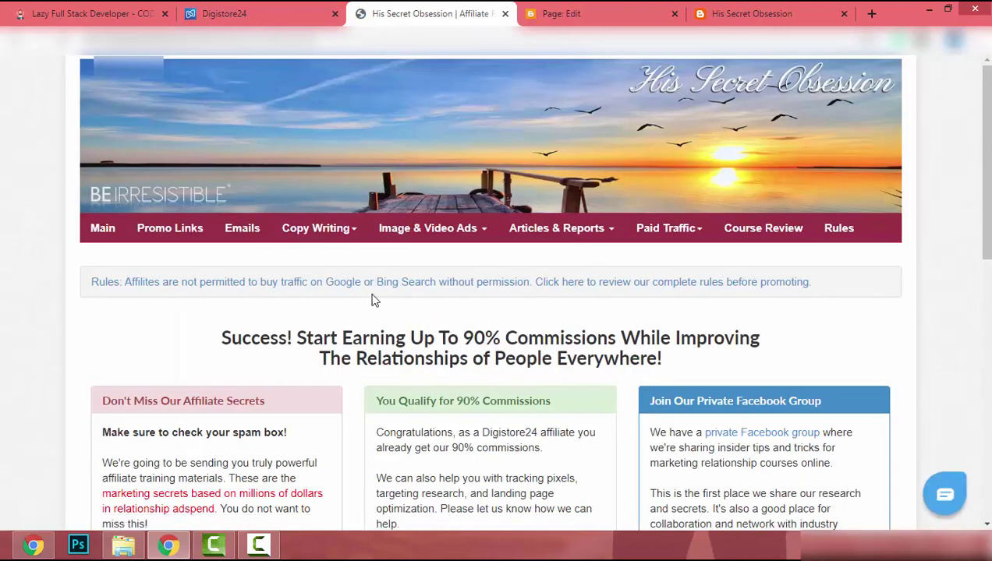
# - Find the high converting banners and open the fourth one, The #1 Reason Men Pull Away (PullAway4.jpg), in its own tab
pyautogui.click(449, 227)
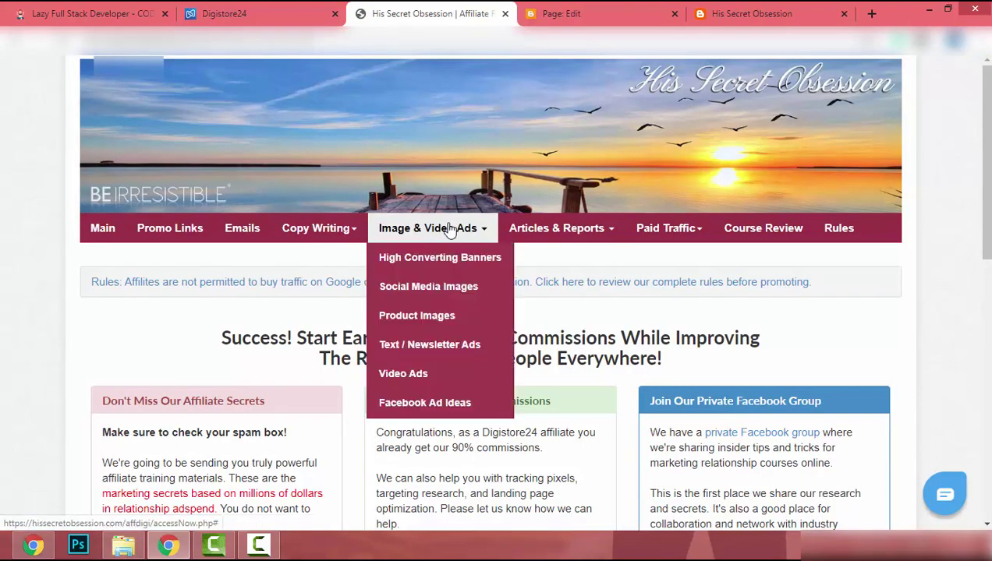
pyautogui.click(430, 265)
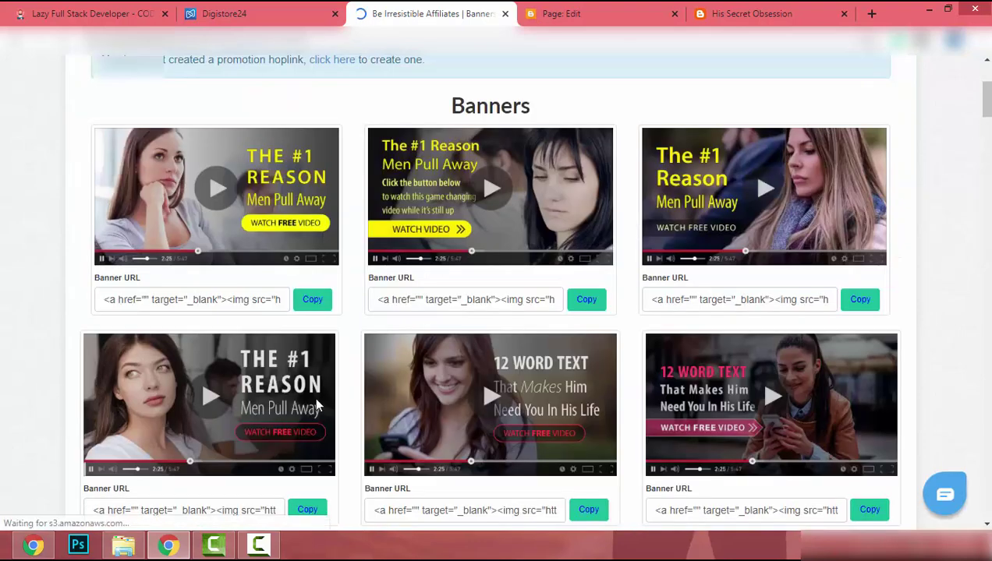
pyautogui.scroll(-2, 314, 396)
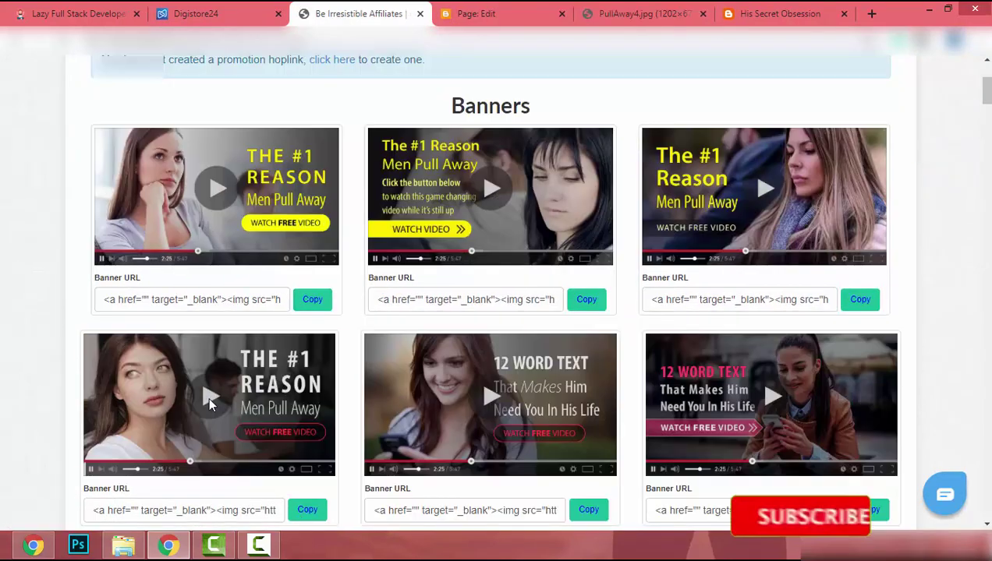
pyautogui.moveTo(278, 426); pyautogui.dragTo(644, 13)
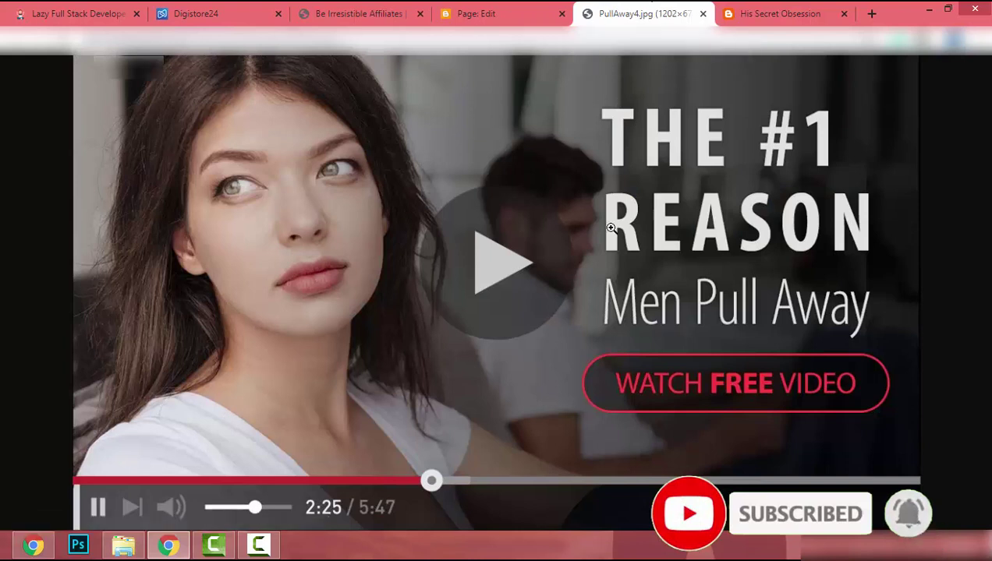
# - Save the PullAway4.jpg banner image to the computer
pyautogui.rightClick(507, 250)
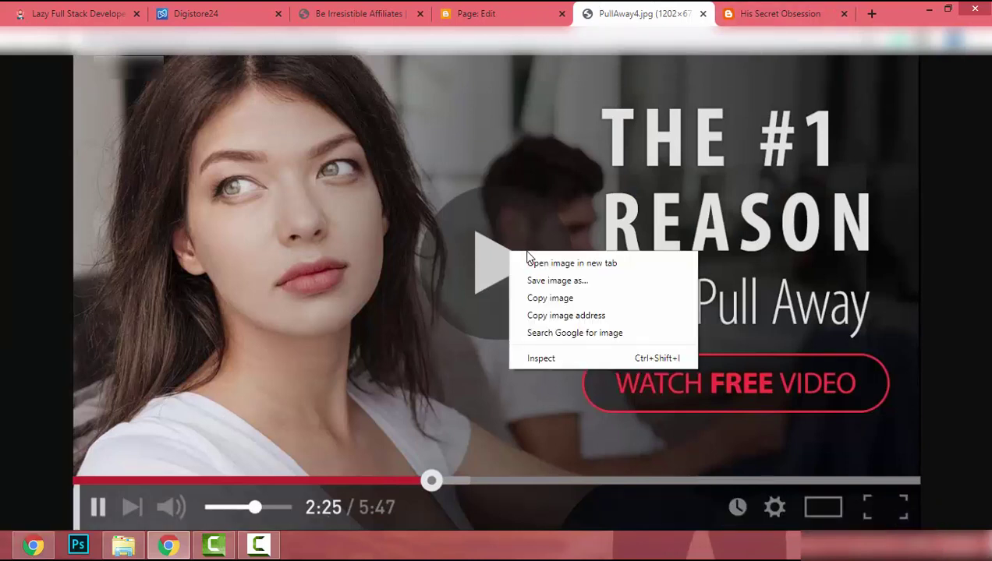
pyautogui.click(420, 214)
pyautogui.rightClick(421, 214)
pyautogui.click(468, 245)
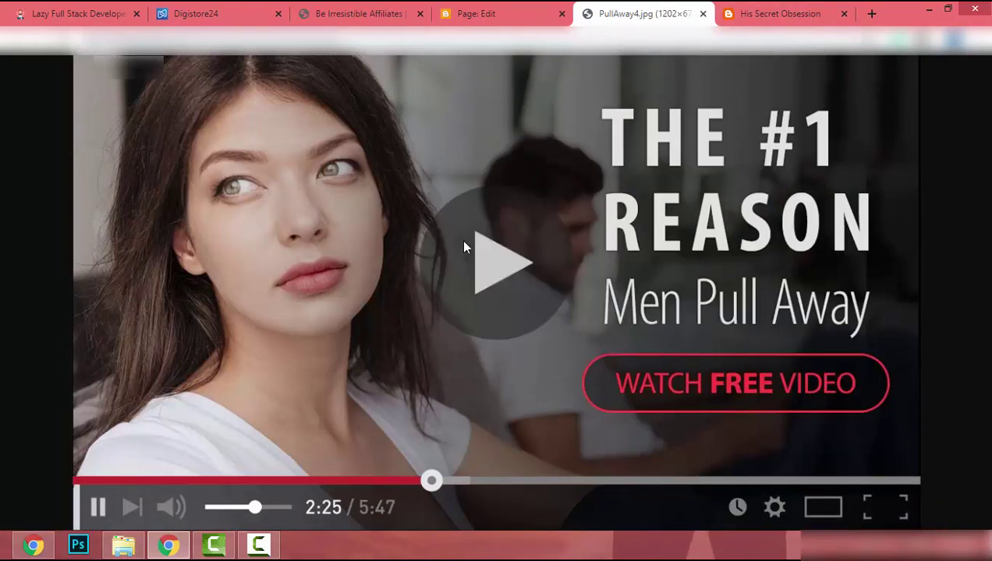
pyautogui.press('Return')
# - Open the Text / Newsletter Ads page of the affiliate tools and find the Ad 1 copy
pyautogui.click(366, 10)
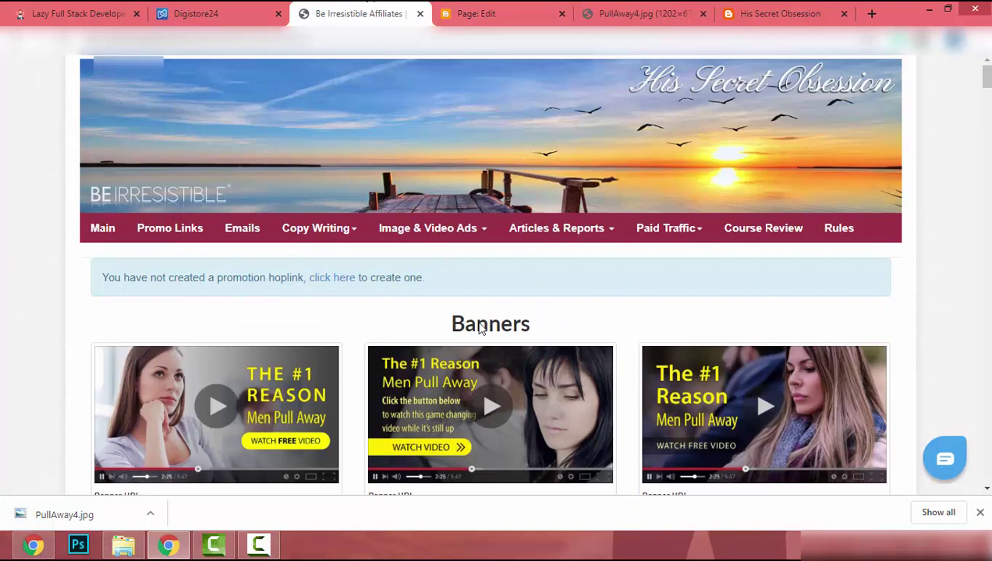
pyautogui.click(424, 236)
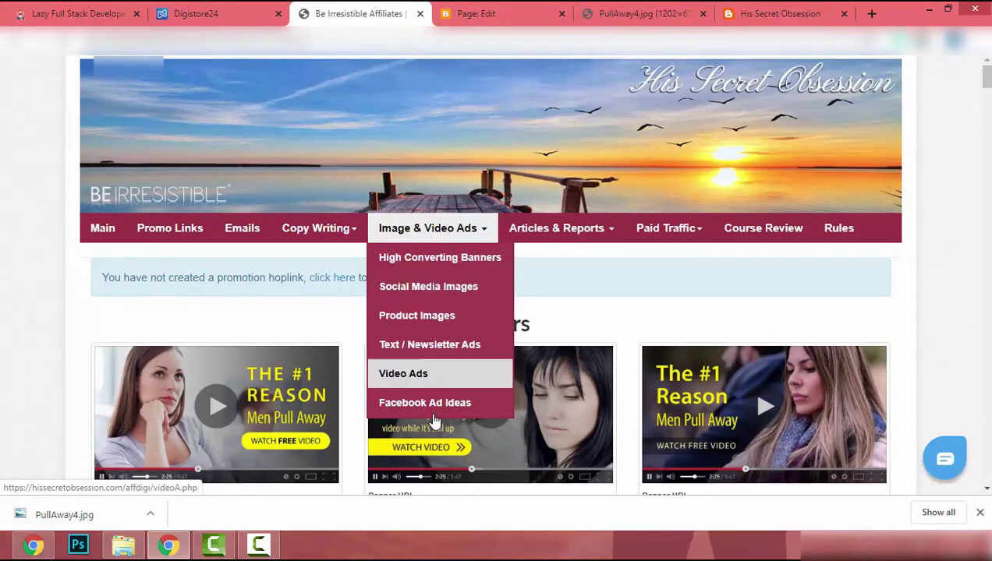
pyautogui.click(425, 346)
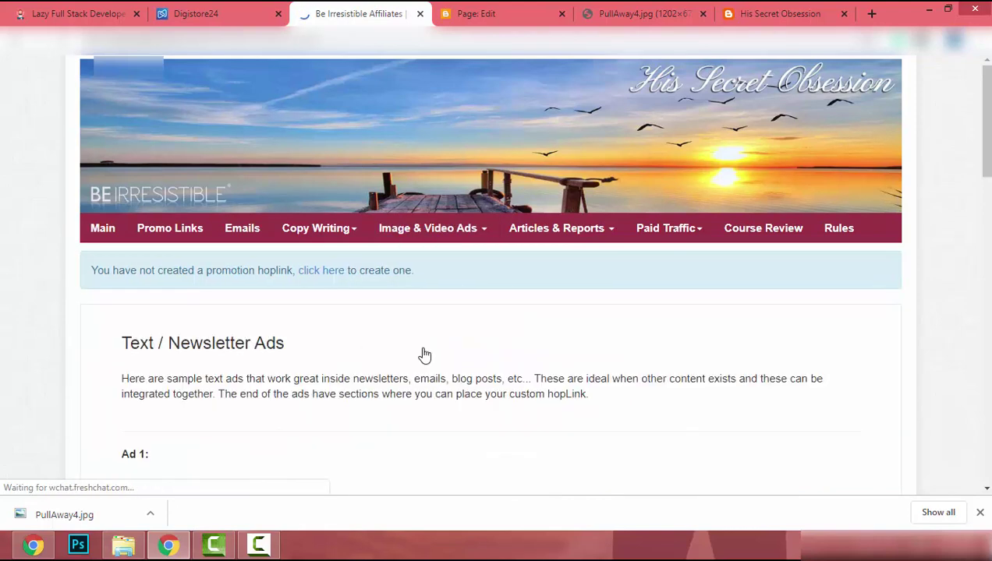
pyautogui.scroll(-4, 422, 353)
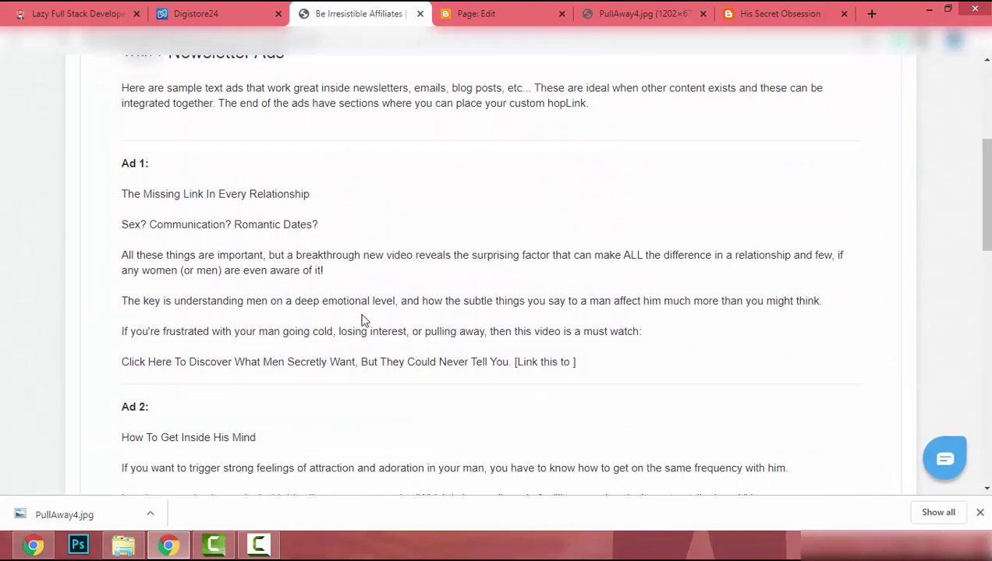
# - Set the new blog page's text style to Heading and paste in Ad 1's headline, "The Missing Link In Every Relationship"
pyautogui.click(474, 15)
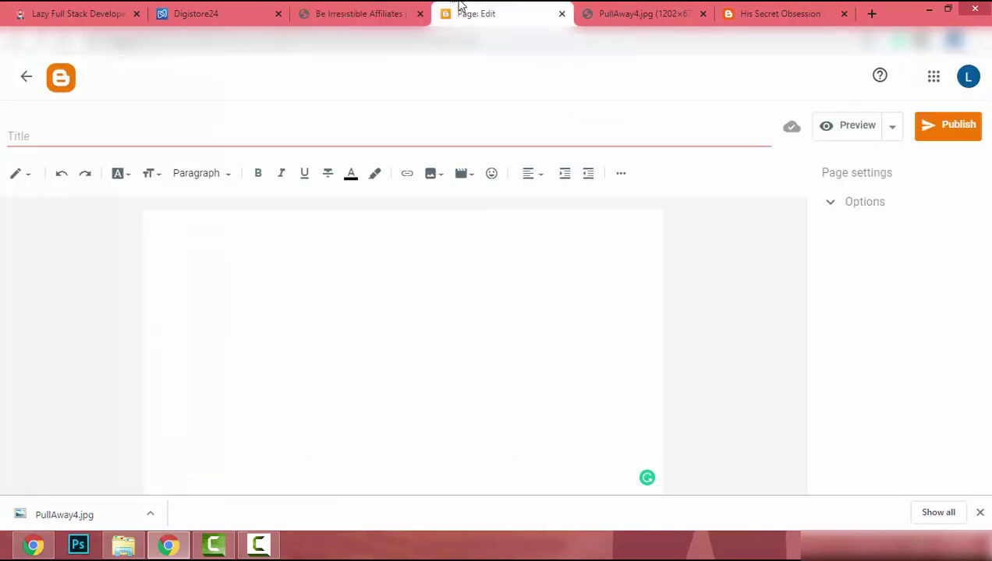
pyautogui.click(198, 178)
pyautogui.click(217, 230)
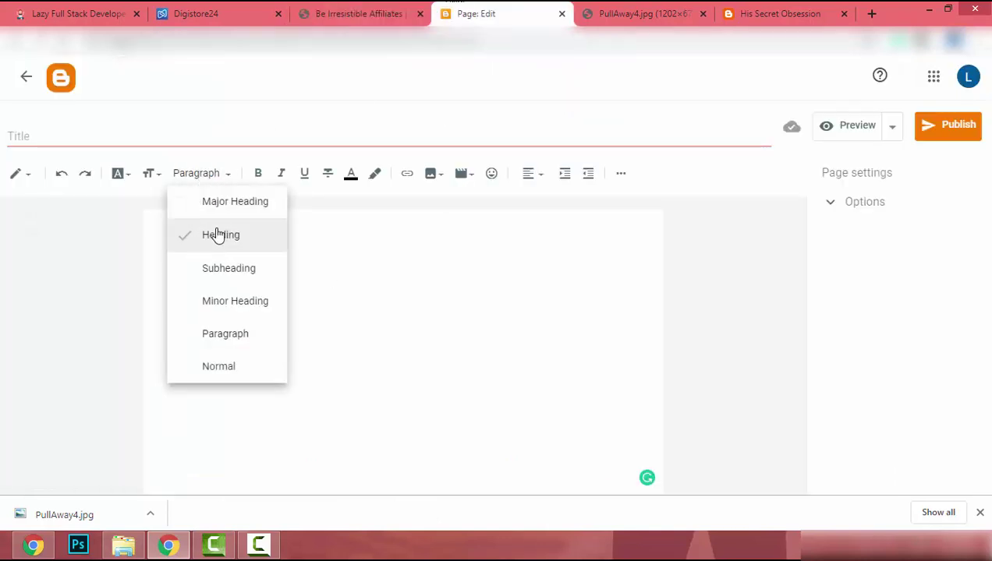
pyautogui.click(388, 9)
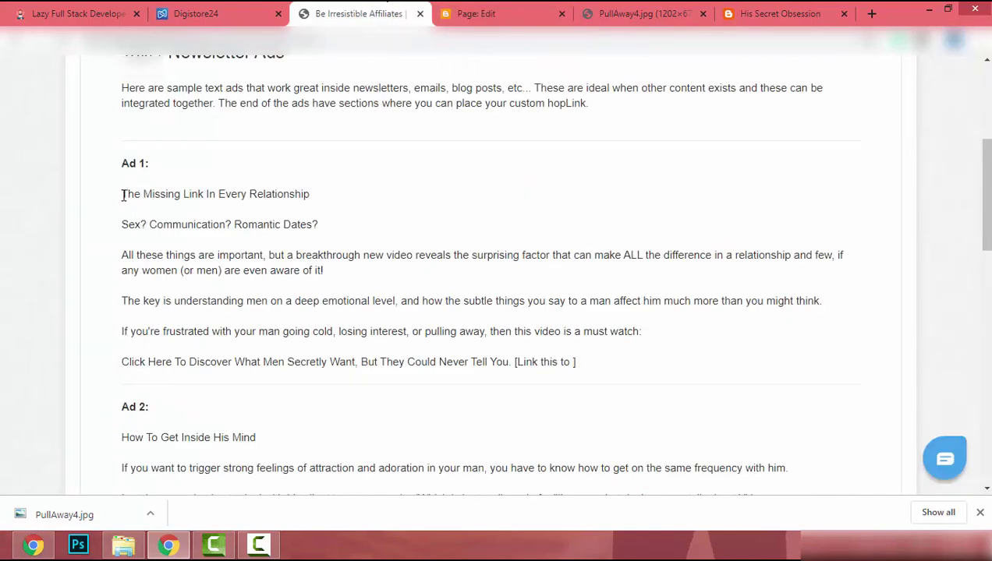
pyautogui.moveTo(118, 205); pyautogui.dragTo(359, 206)
pyautogui.hotkey('ctrl', 'c')
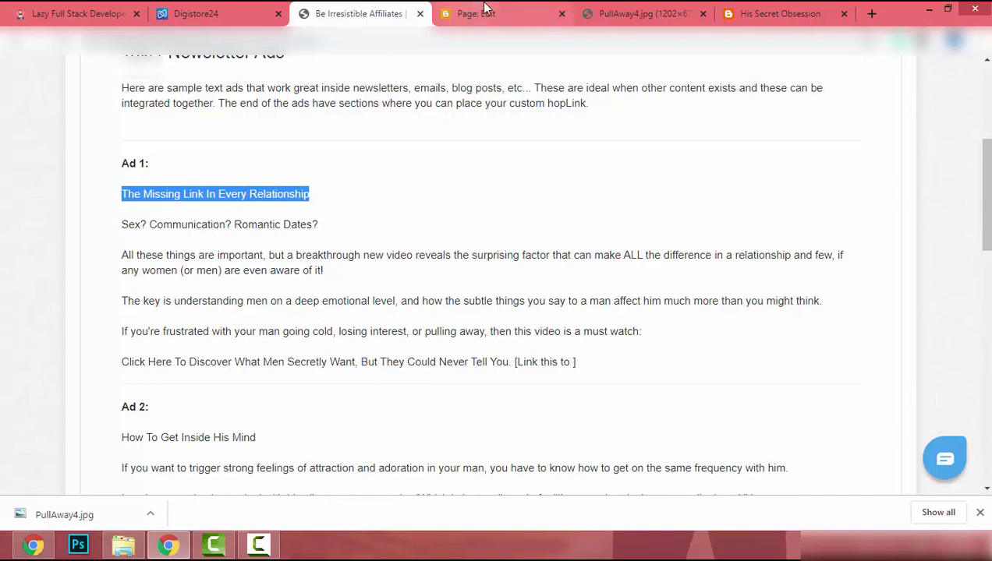
pyautogui.click(476, 13)
pyautogui.hotkey('ctrl', 'v')
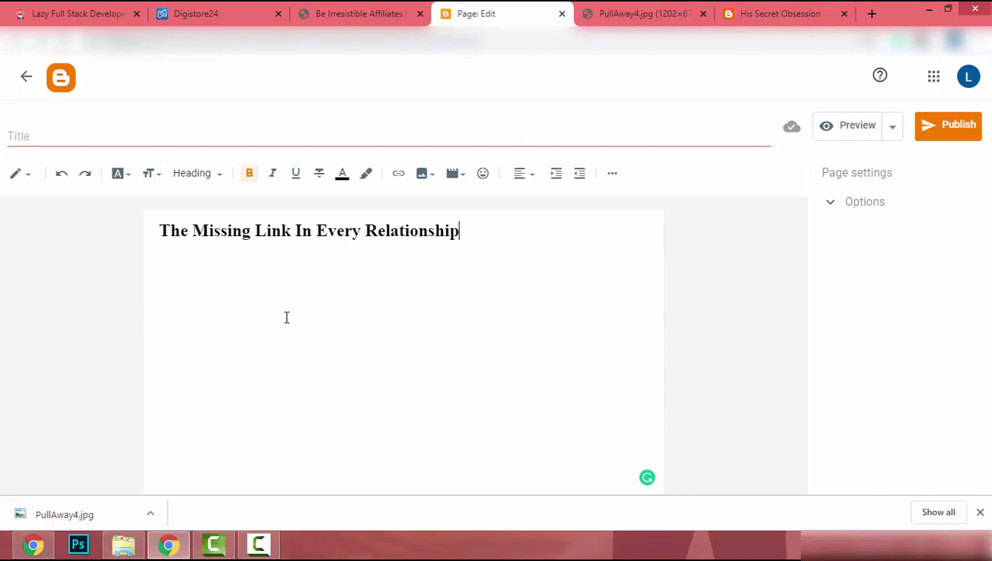
# - Center the page heading and add Ad 1's line "Sex? Communication? Romantic Dates?" beneath it
pyautogui.hotkey('ctrl', 'shift', 'Tab')
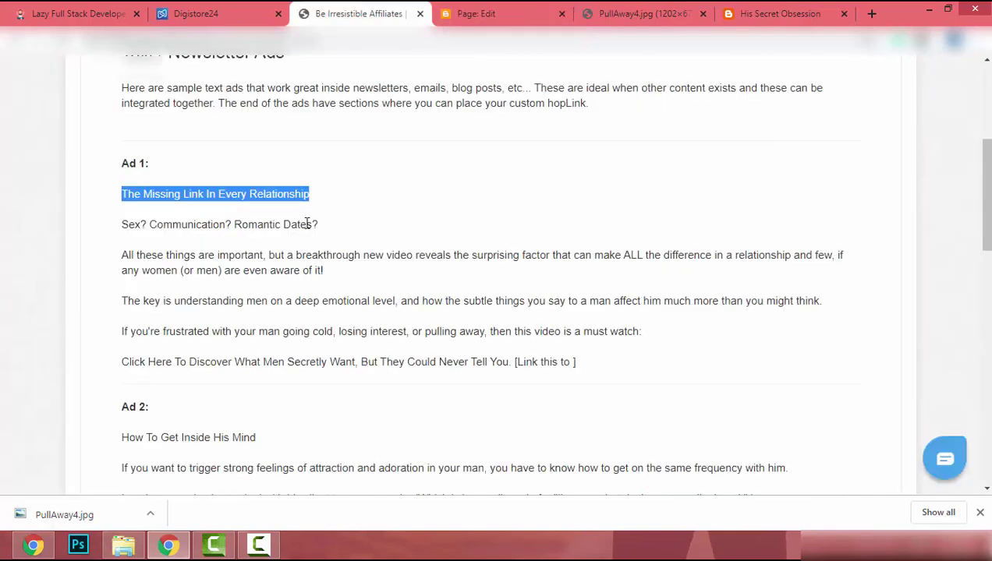
pyautogui.click(361, 231)
pyautogui.moveTo(361, 232); pyautogui.dragTo(242, 227)
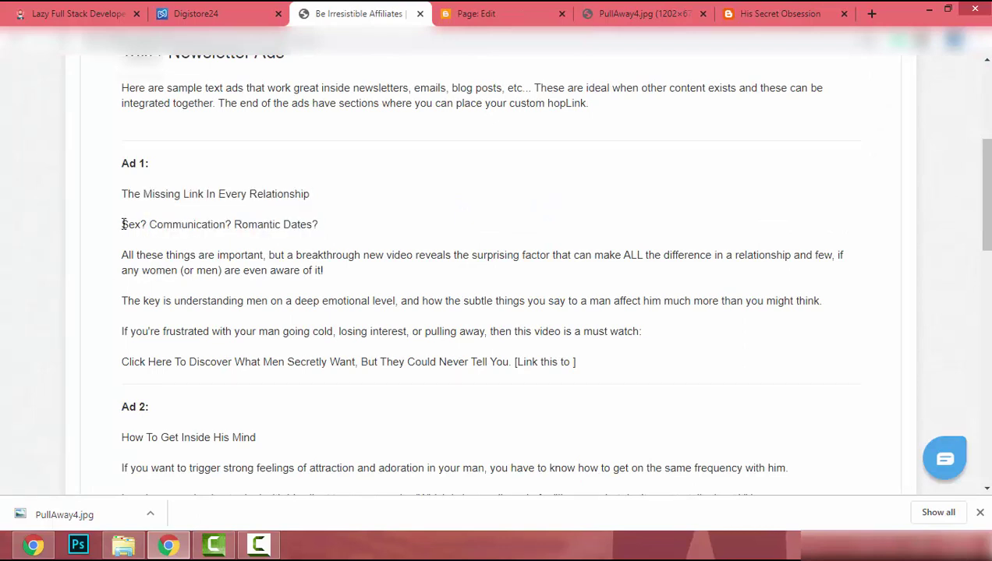
pyautogui.click(268, 211)
pyautogui.tripleClick(350, 227)
pyautogui.hotkey('ctrl', 'Tab')
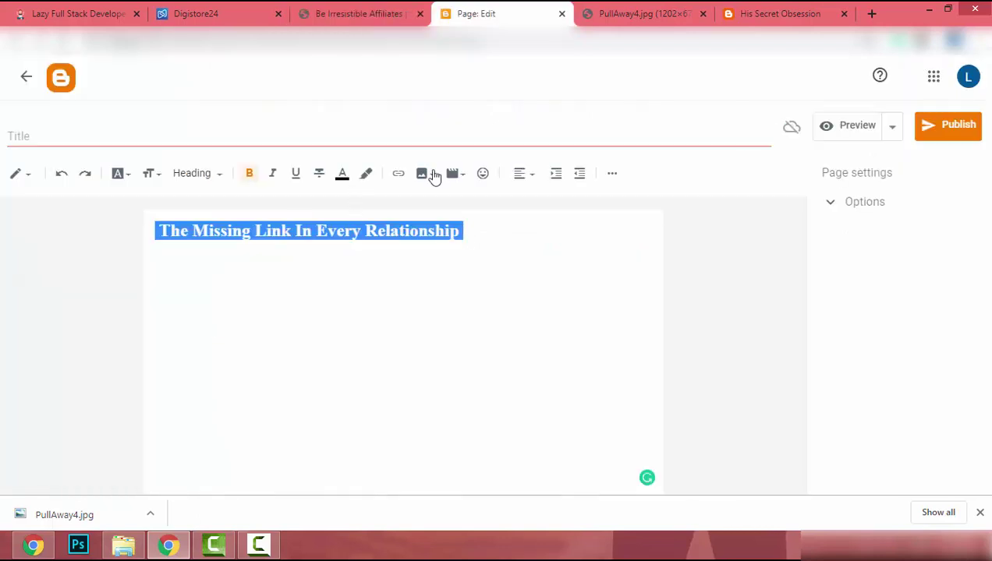
pyautogui.click(517, 175)
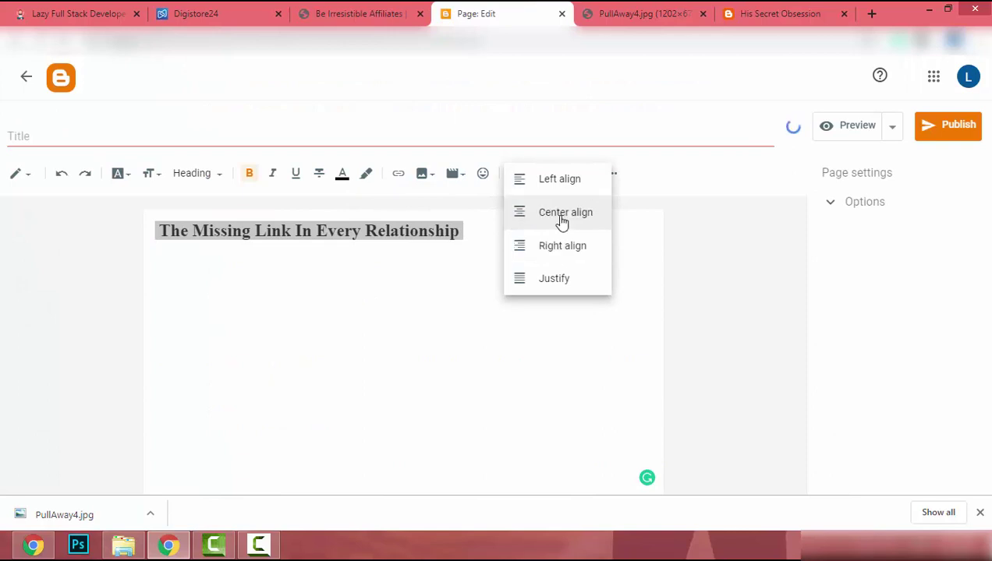
pyautogui.click(562, 218)
pyautogui.hotkey('ctrl', 'v')
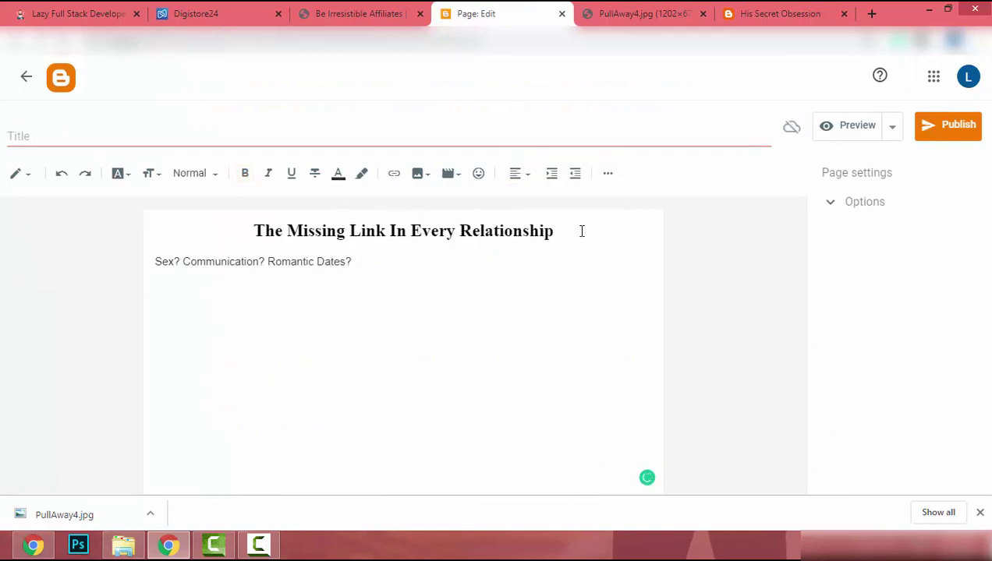
# - Format the "Sex? Communication? Romantic Dates?" line as a centered Subheading in red
pyautogui.tripleClick(146, 265)
pyautogui.click(522, 176)
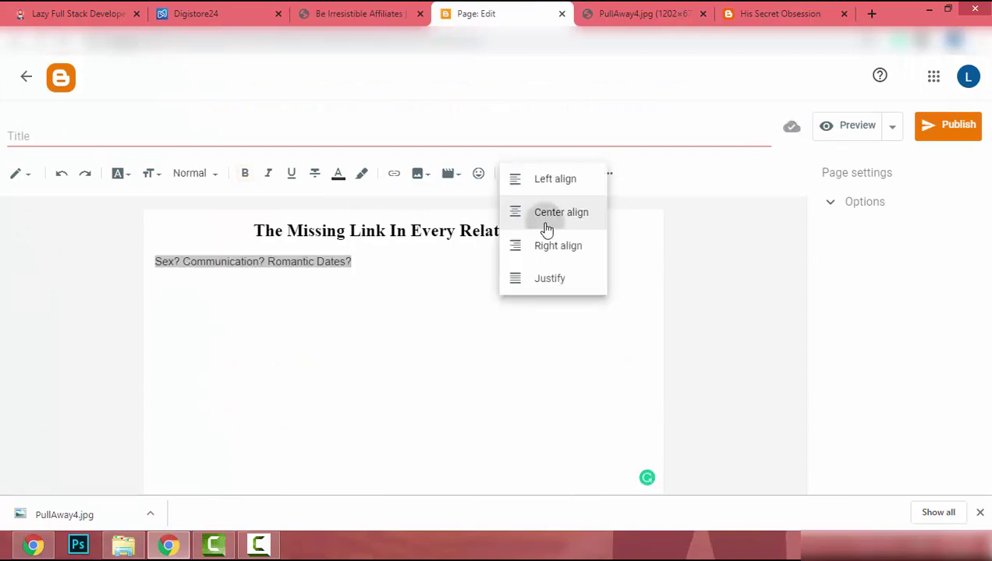
pyautogui.click(530, 225)
pyautogui.click(209, 176)
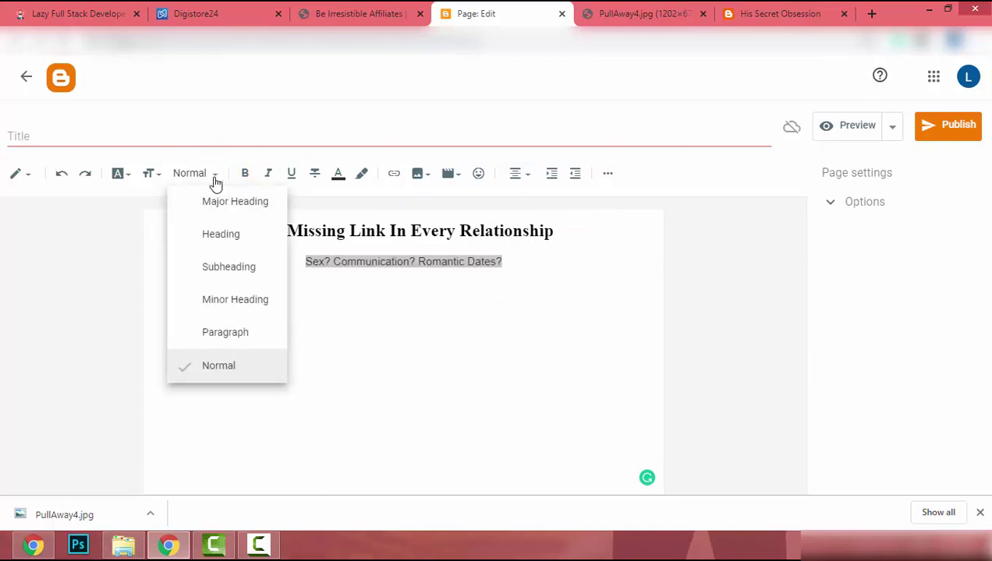
pyautogui.click(220, 268)
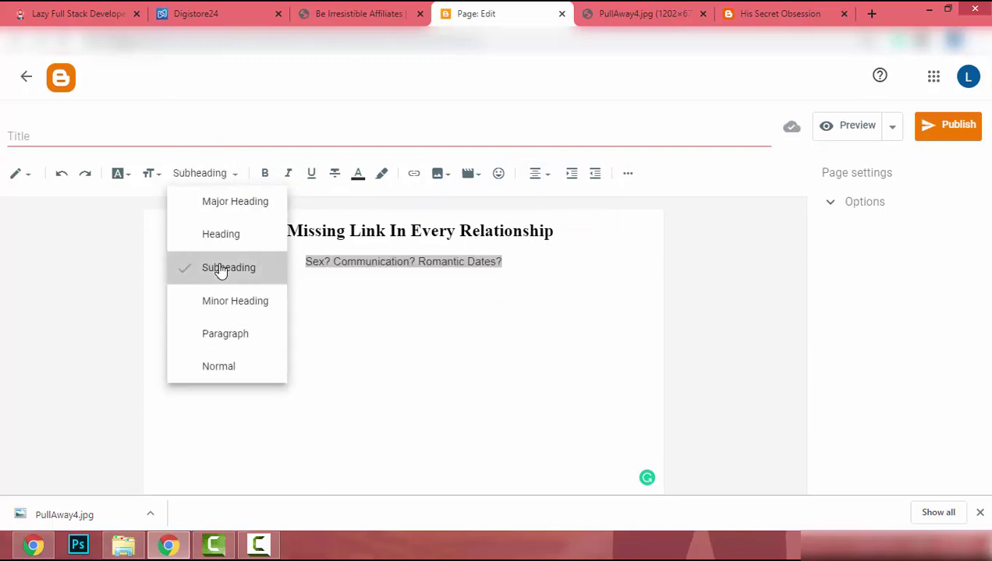
pyautogui.click(358, 173)
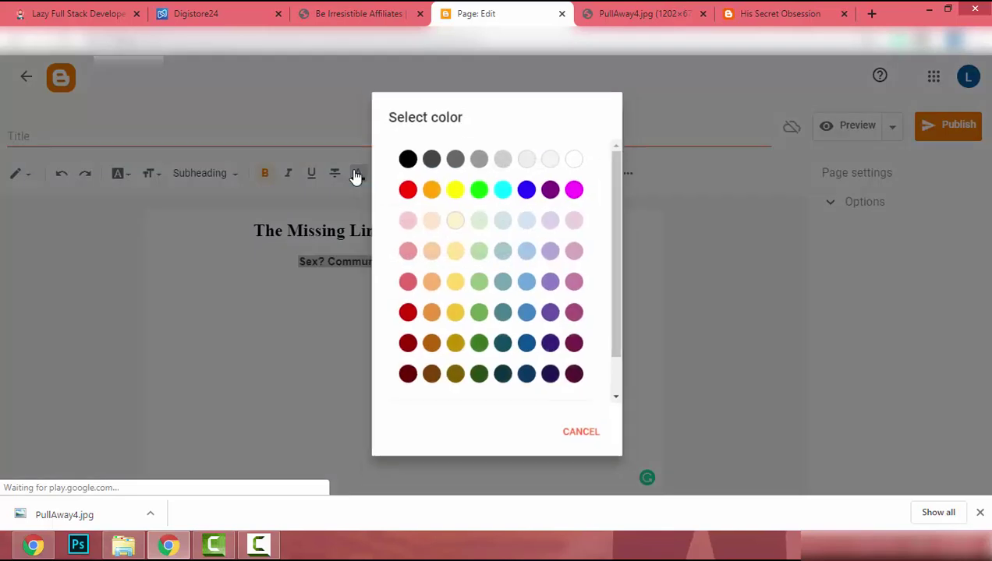
pyautogui.scroll(-1, 400, 186)
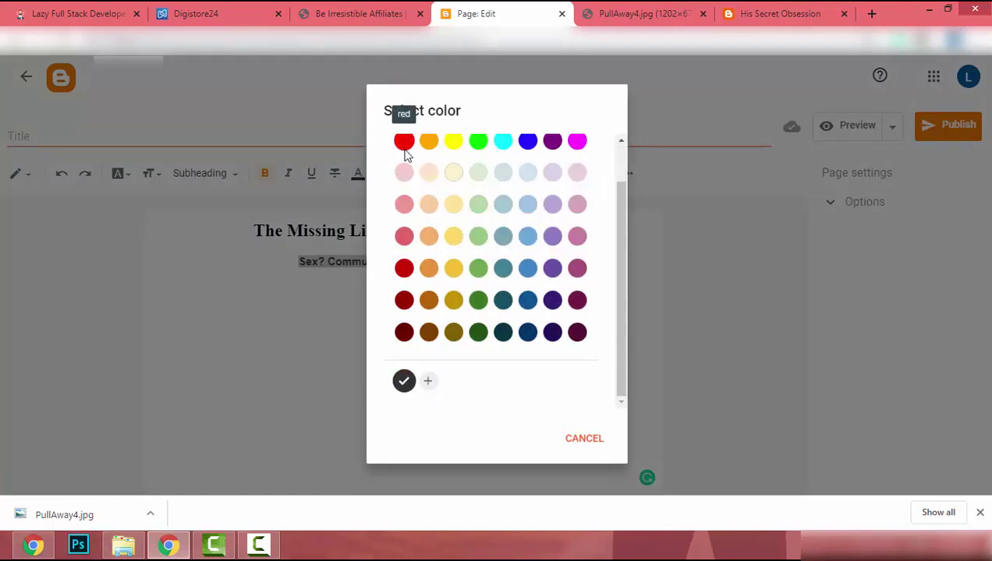
pyautogui.click(403, 143)
pyautogui.click(451, 302)
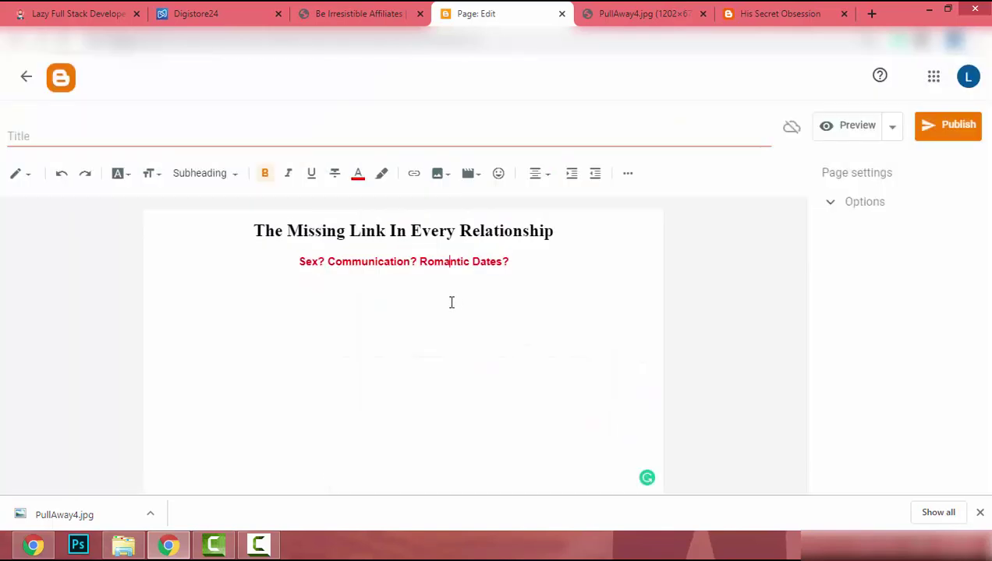
pyautogui.click(533, 262)
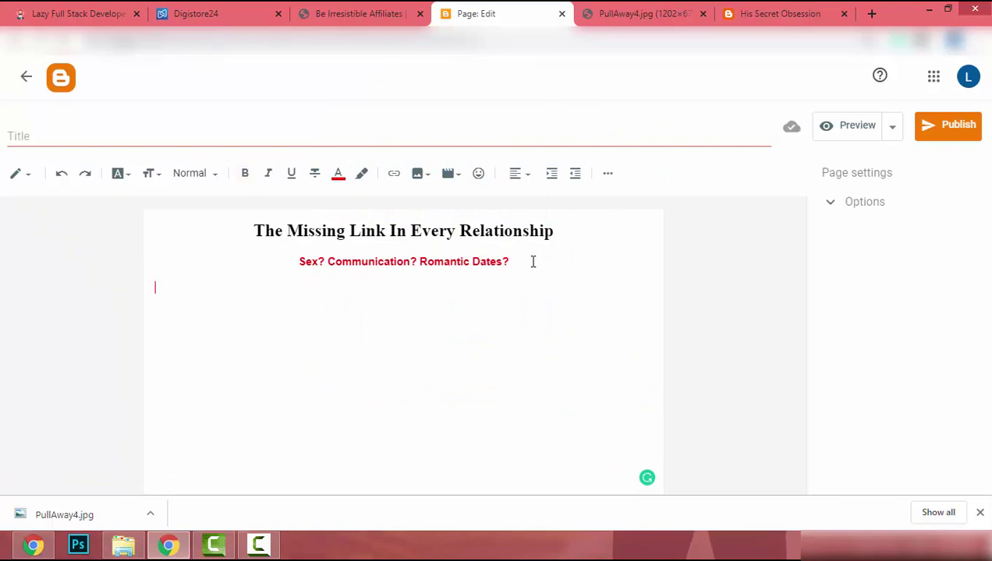
pyautogui.click(417, 177)
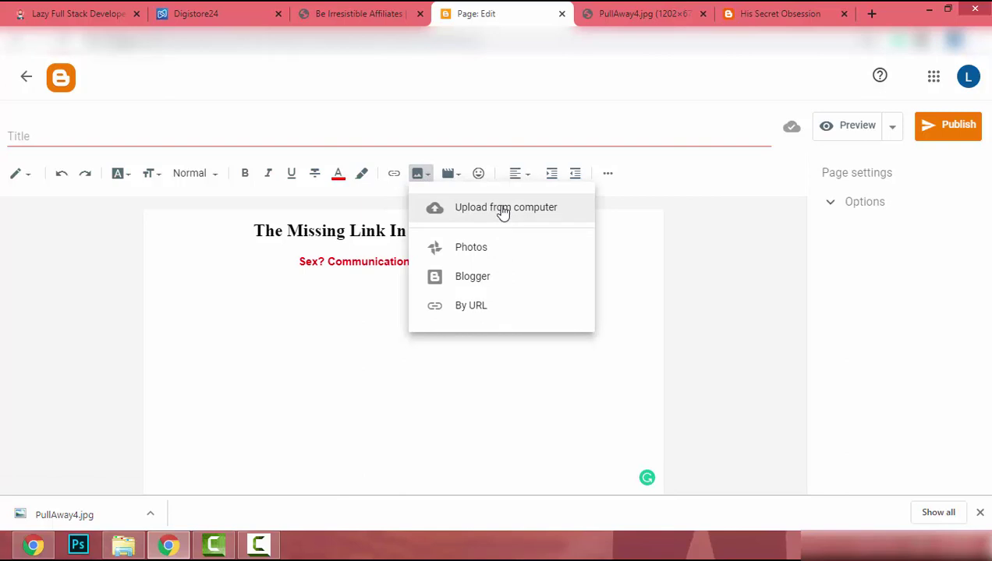
pyautogui.click(472, 313)
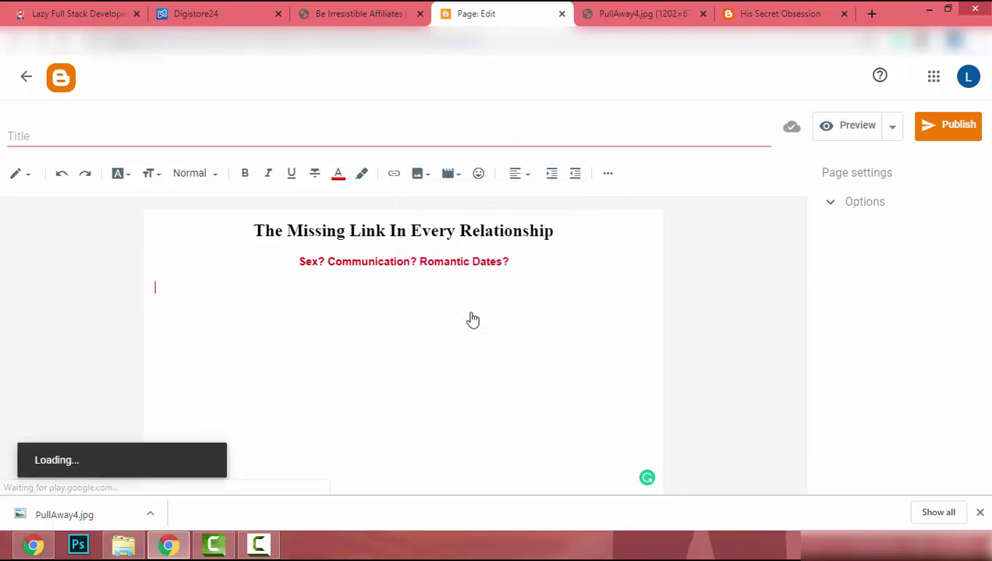
pyautogui.click(636, 16)
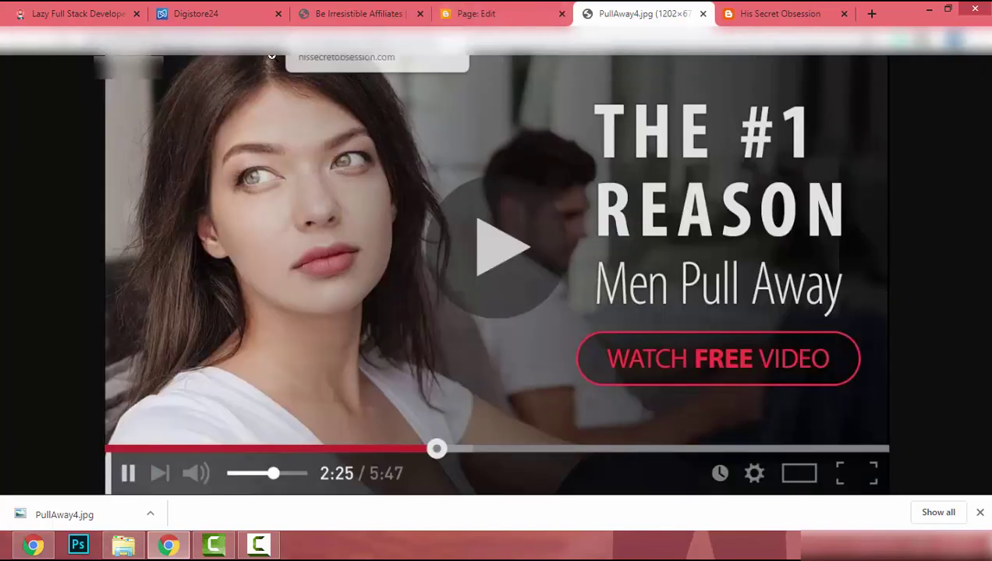
pyautogui.click(465, 22)
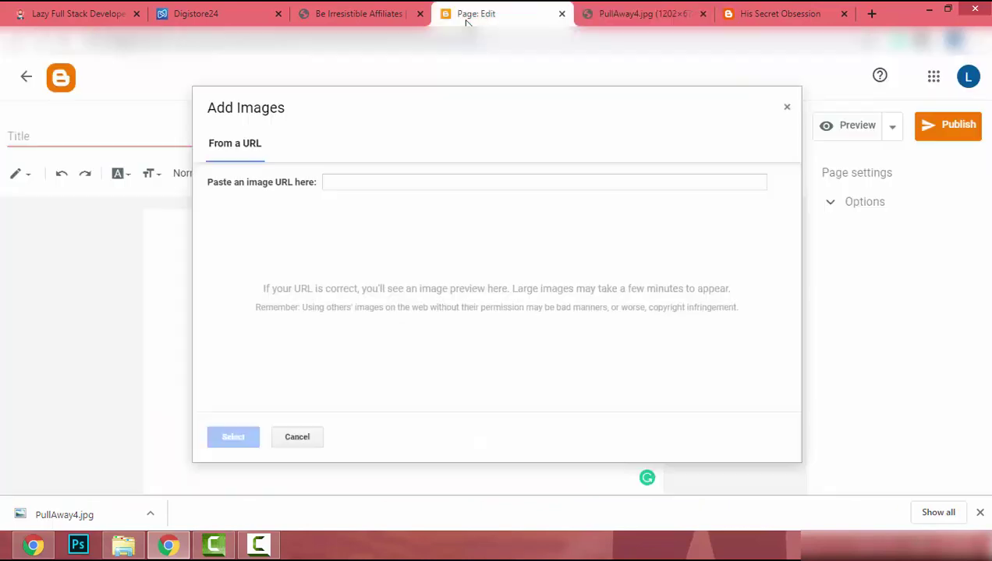
pyautogui.click(364, 188)
pyautogui.hotkey('ctrl', 'v')
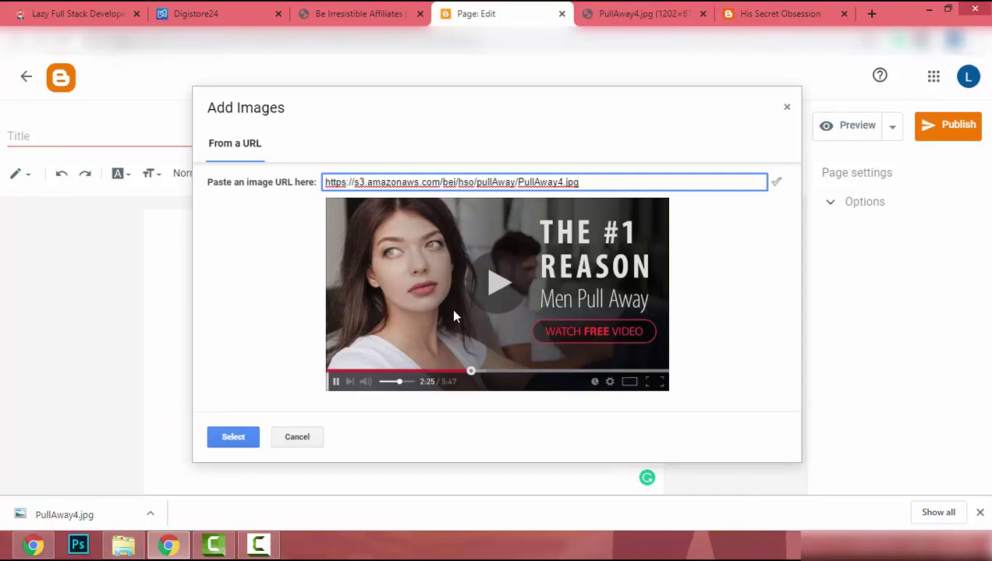
pyautogui.click(232, 438)
# - Select the inserted banner image and set its size to Original
pyautogui.click(354, 392)
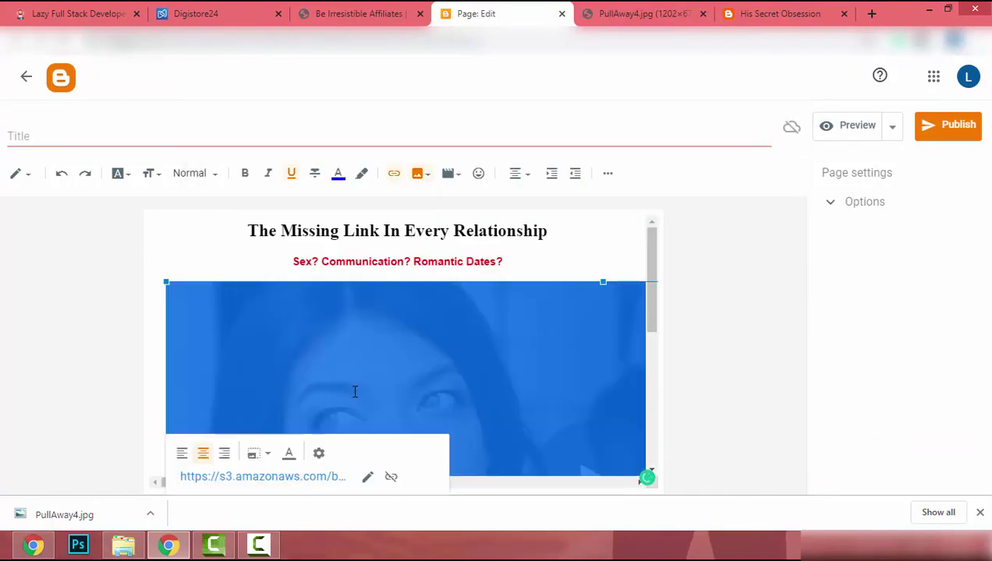
pyautogui.scroll(-3, 354, 391)
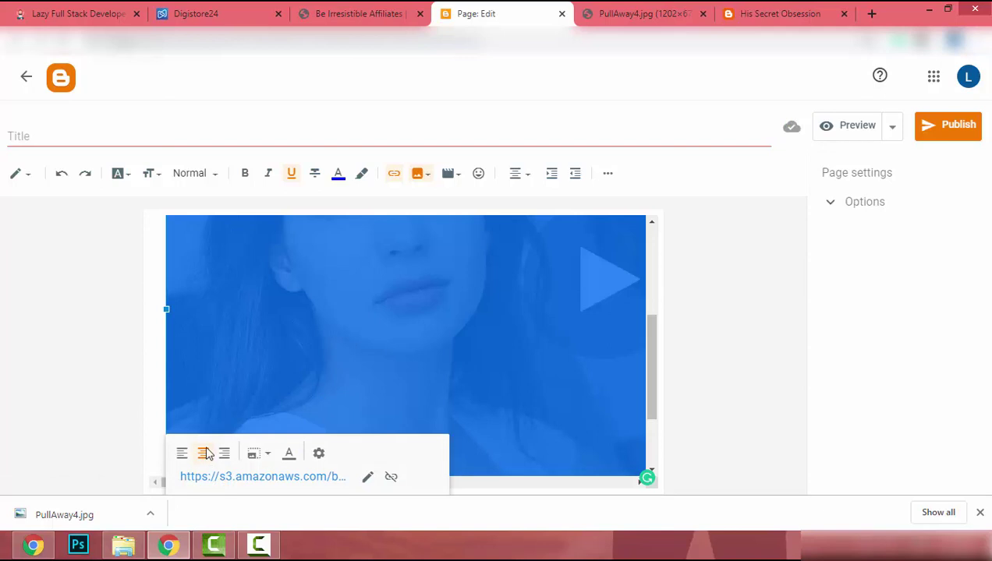
pyautogui.click(258, 453)
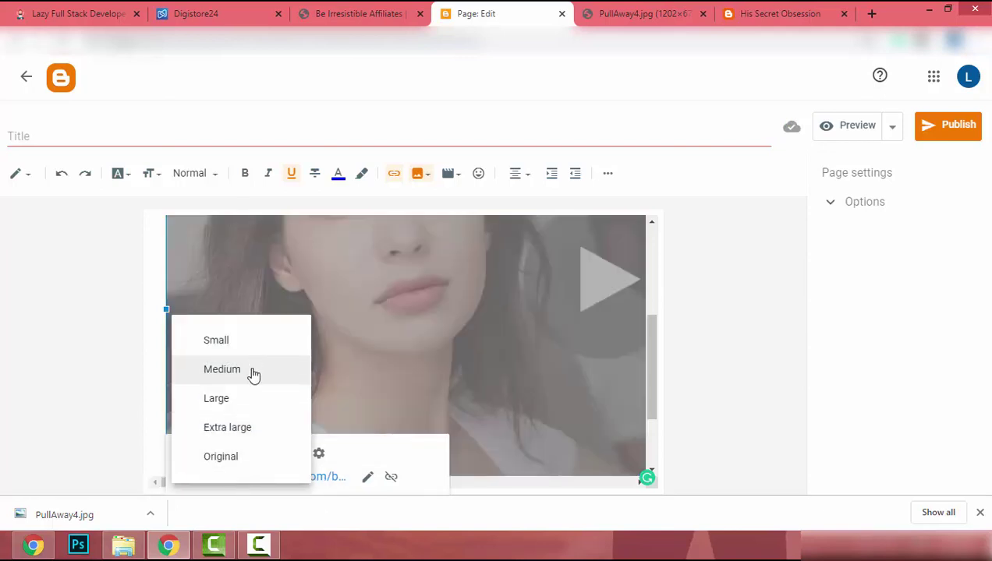
pyautogui.click(226, 457)
pyautogui.click(477, 377)
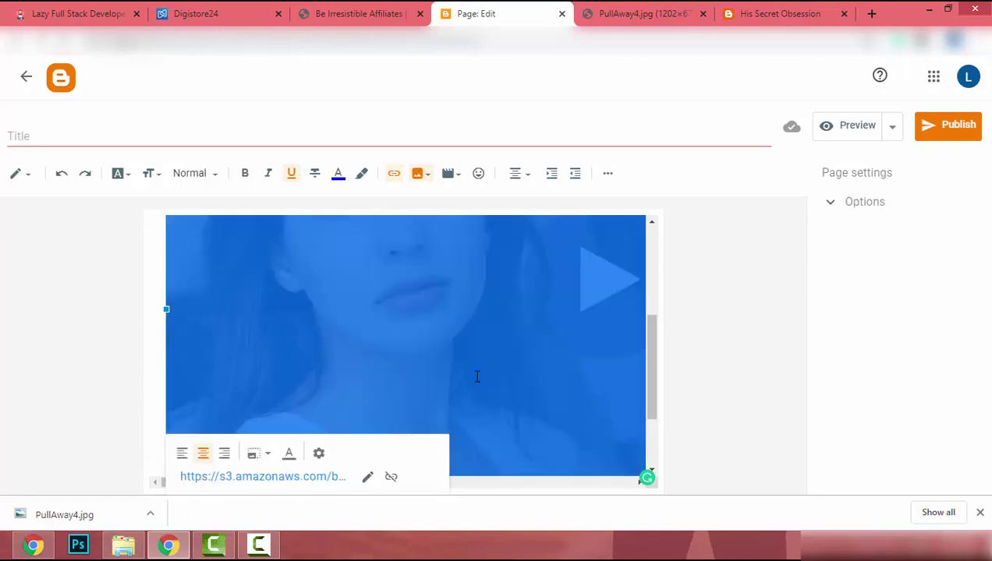
# - Preview the page and check how the headings and banner image are laid out
pyautogui.click(844, 133)
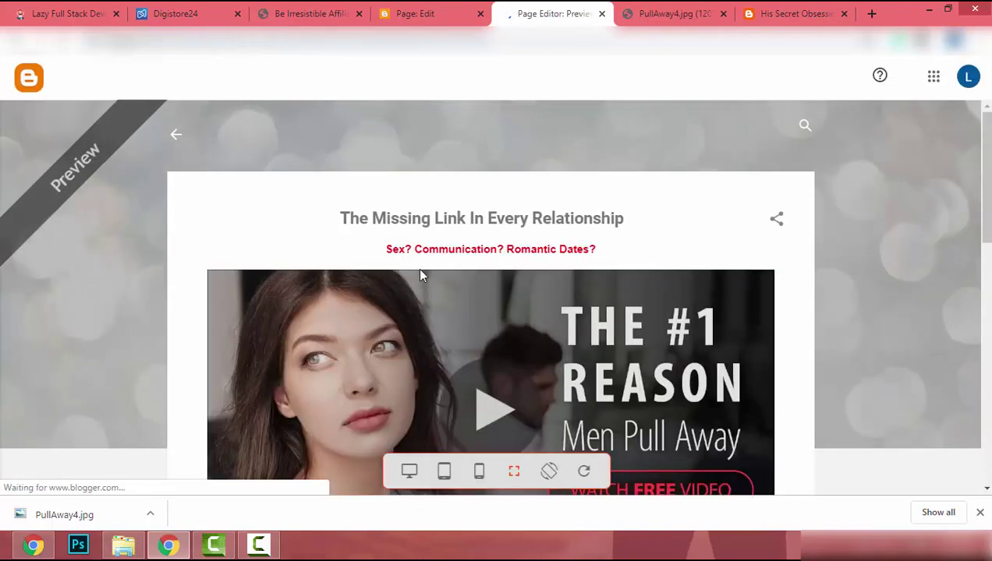
pyautogui.scroll(-3, 418, 262)
pyautogui.scroll(3, 419, 266)
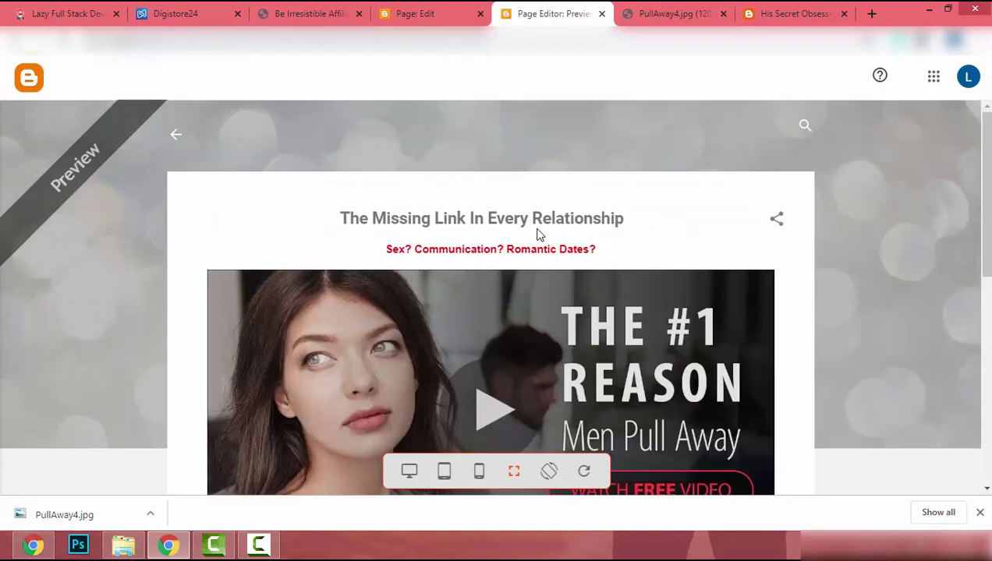
pyautogui.scroll(-1, 568, 228)
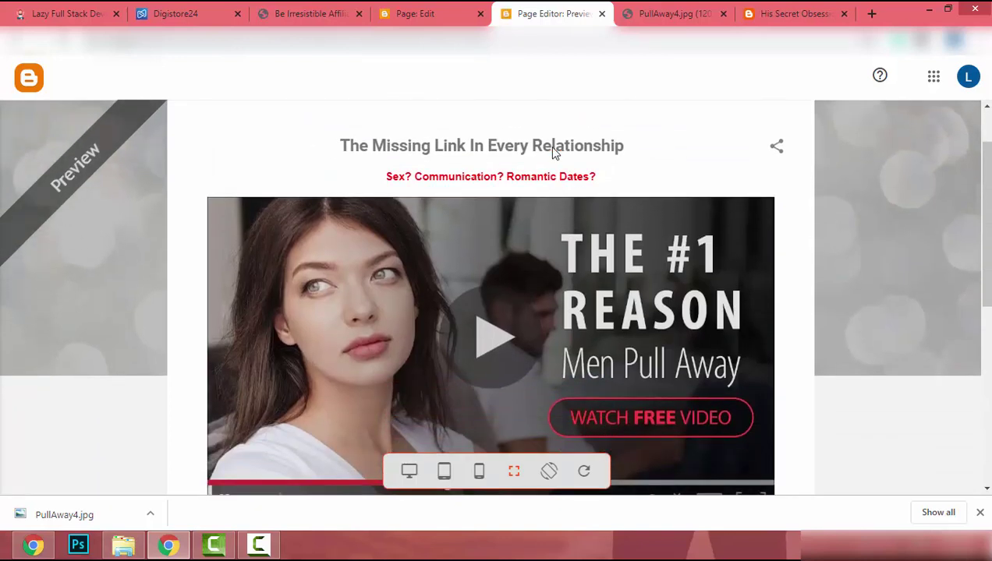
# - Check how the page preview looks in the tablet and smartphone layouts
pyautogui.click(444, 485)
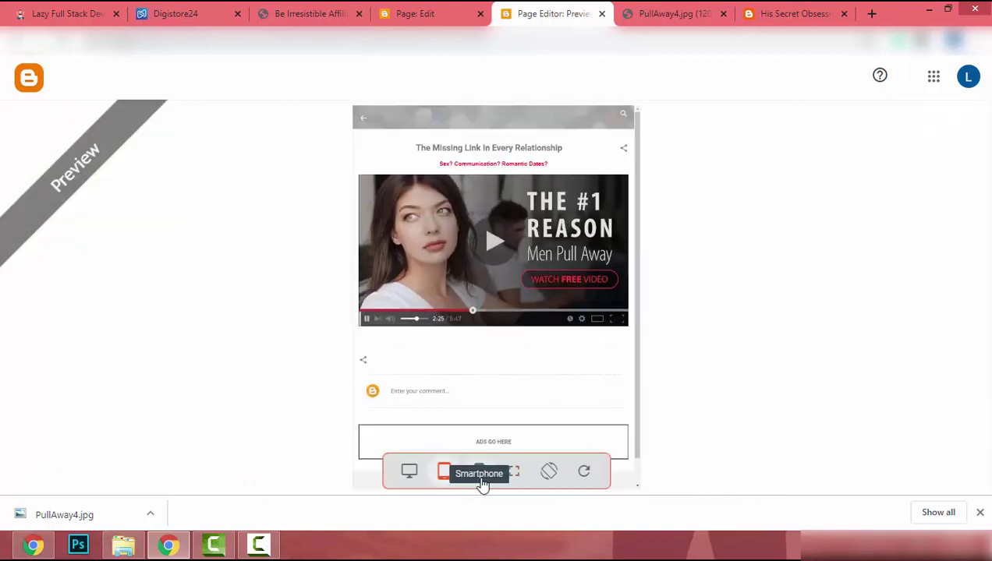
pyautogui.click(481, 478)
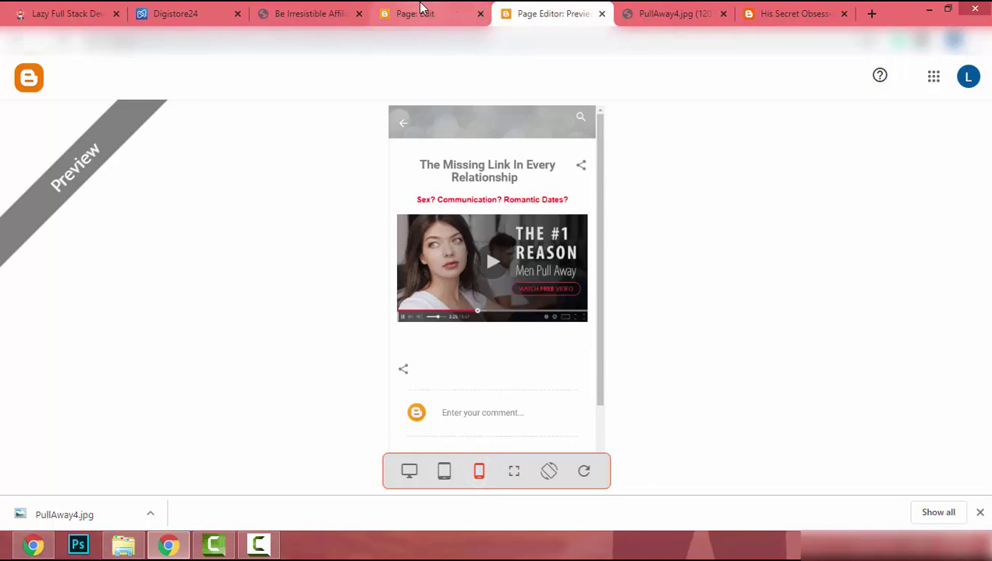
# - Return to the page editor and set the text color of "The Missing Link In Every Relationship" to black, RGB (0, 0, 0)
pyautogui.click(417, 14)
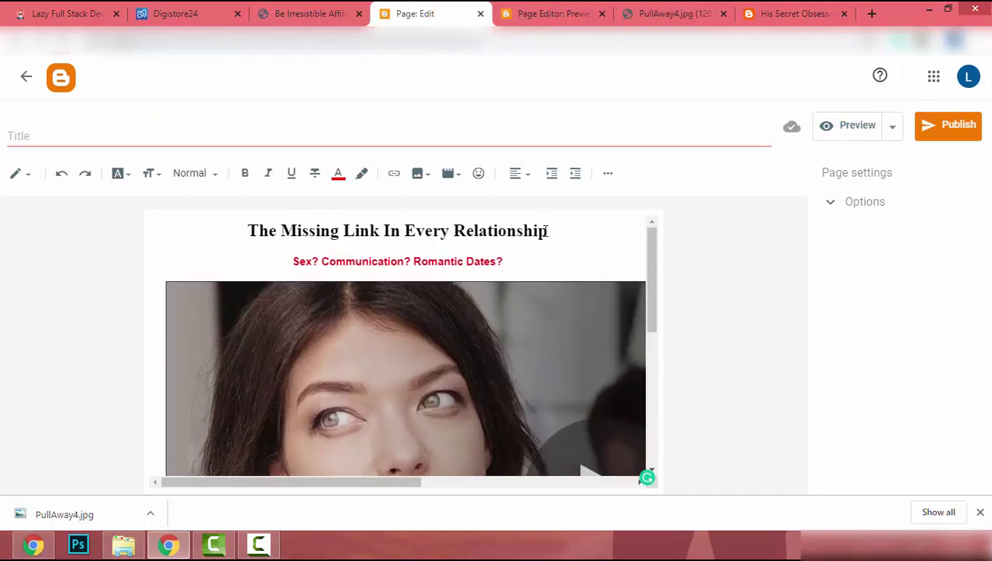
pyautogui.click(550, 231)
pyautogui.moveTo(550, 231); pyautogui.dragTo(171, 219)
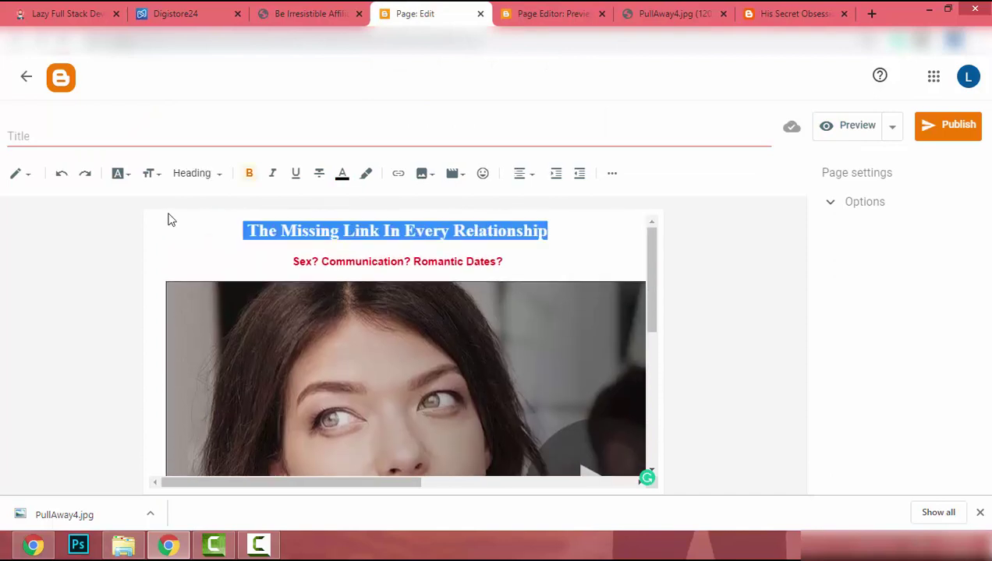
pyautogui.click(341, 173)
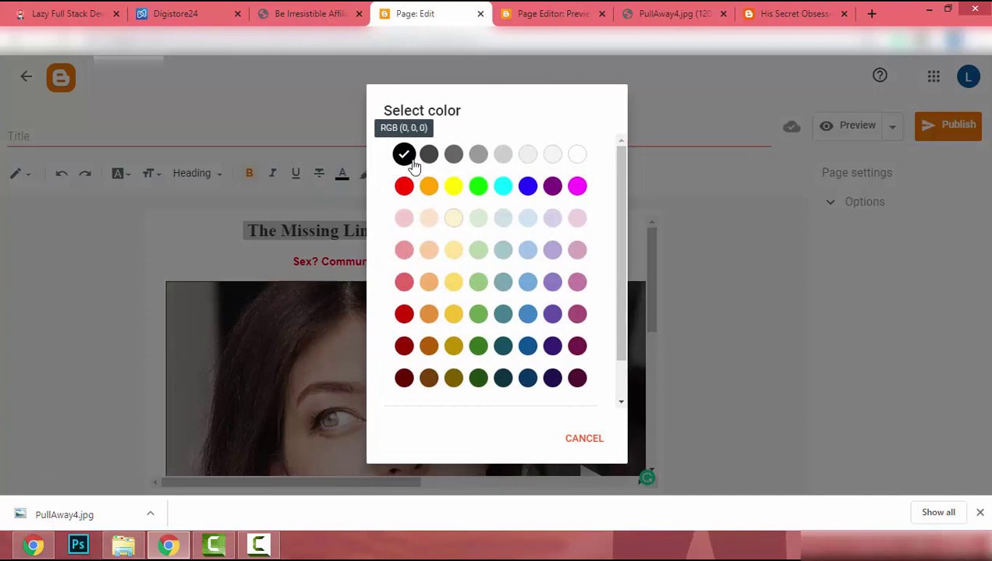
pyautogui.click(402, 155)
pyautogui.click(448, 233)
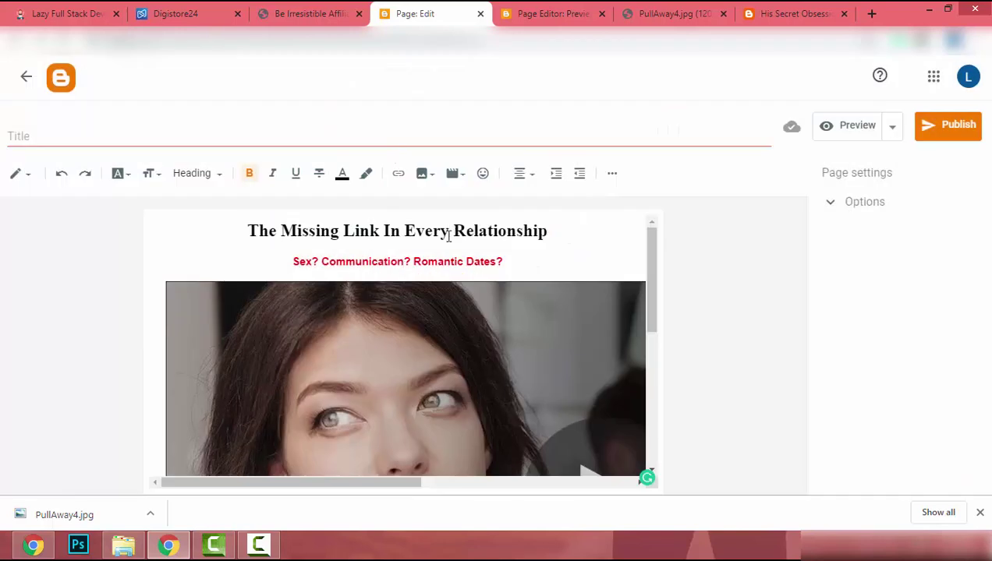
# - Change the style of the "Sex? Communication? Romantic Dates?" line to Heading
pyautogui.moveTo(504, 262); pyautogui.dragTo(250, 249)
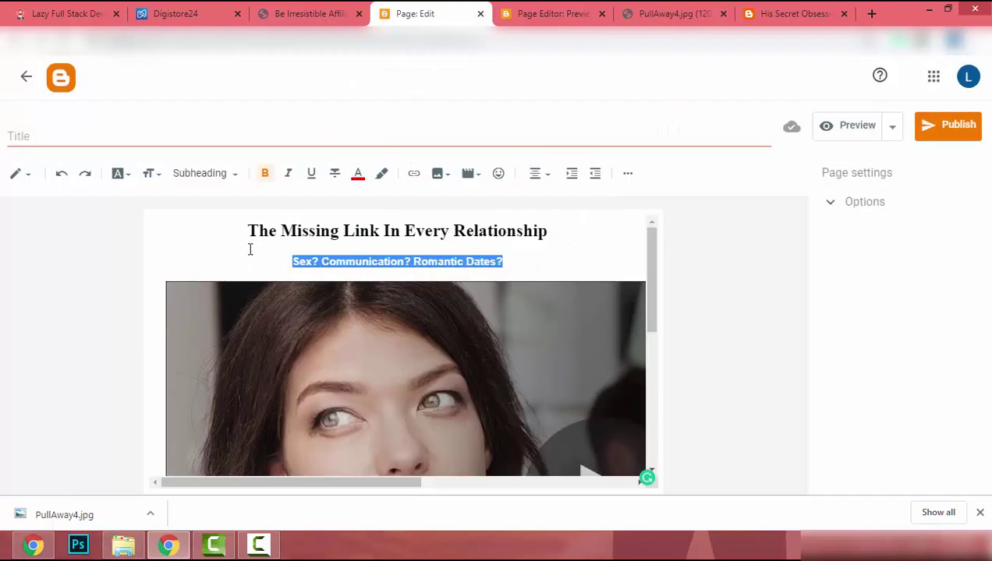
pyautogui.click(230, 179)
pyautogui.click(221, 233)
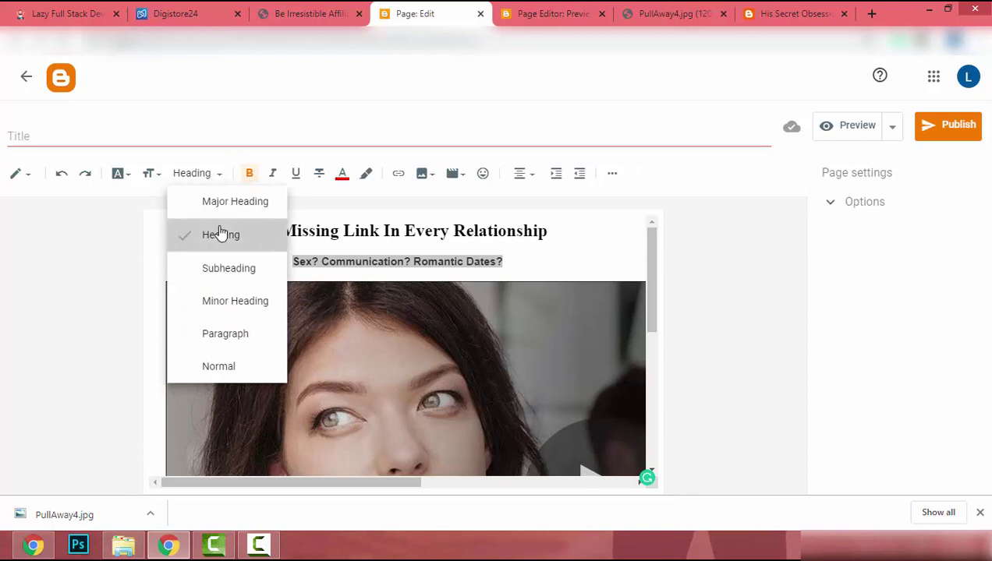
pyautogui.click(380, 240)
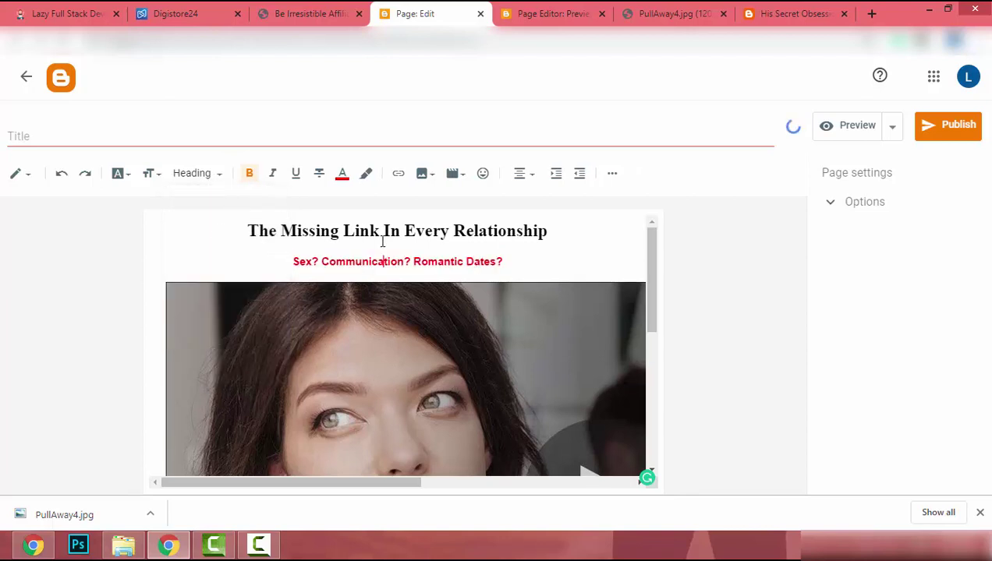
pyautogui.moveTo(545, 261); pyautogui.dragTo(288, 257)
pyautogui.click(458, 262)
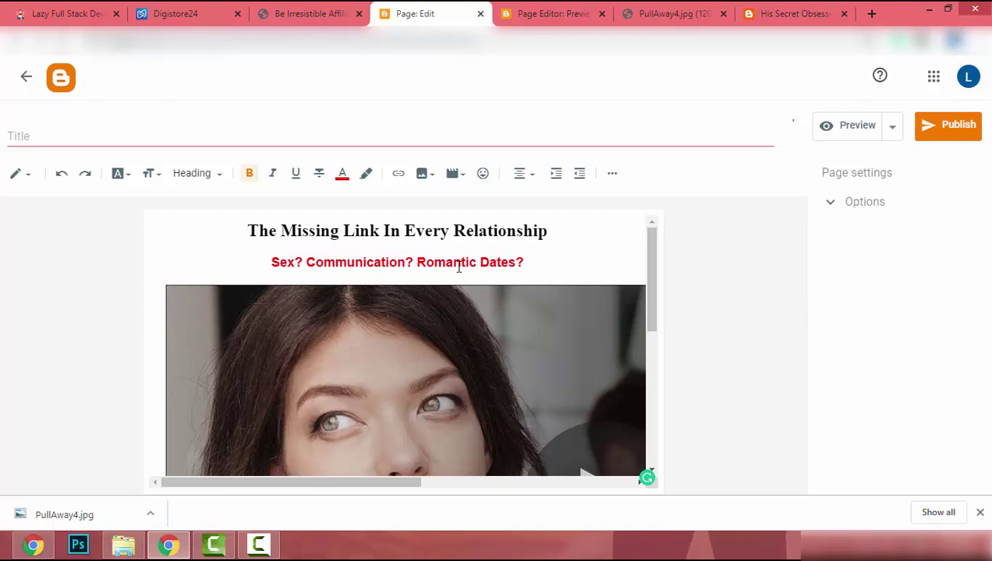
# - Select the banner image and reduce its size so its full width fits inside the editor area
pyautogui.scroll(-5, 458, 266)
pyautogui.click(364, 323)
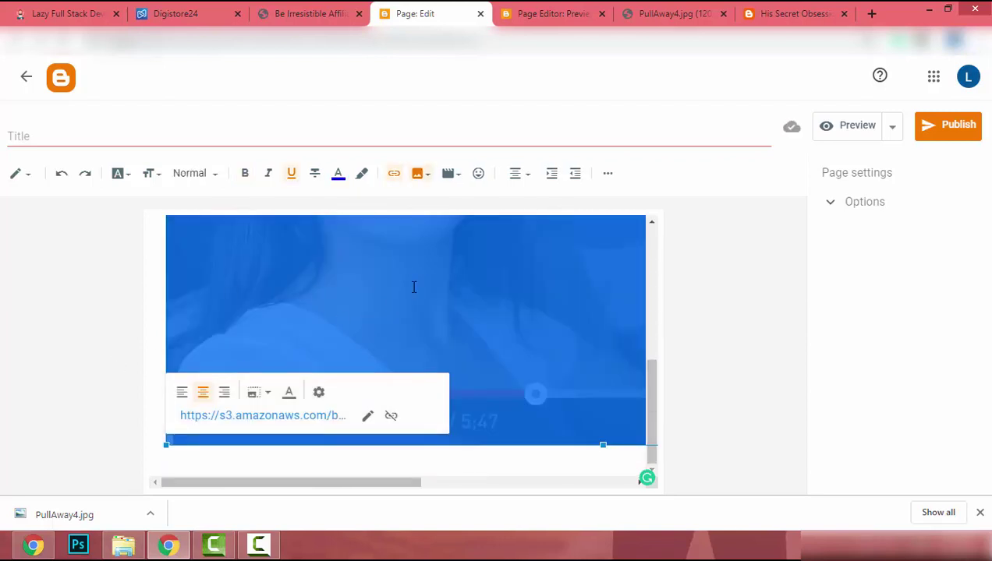
pyautogui.click(424, 360)
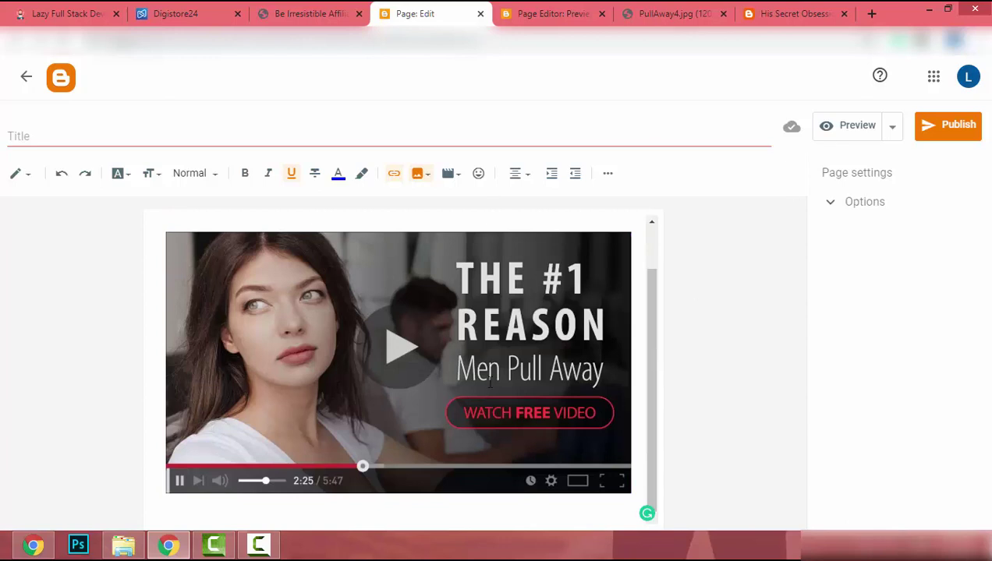
# - Copy the His Secret Obsession promolink from Digistore24 and enter it as the banner image's link URL in place of the image address
pyautogui.click(360, 335)
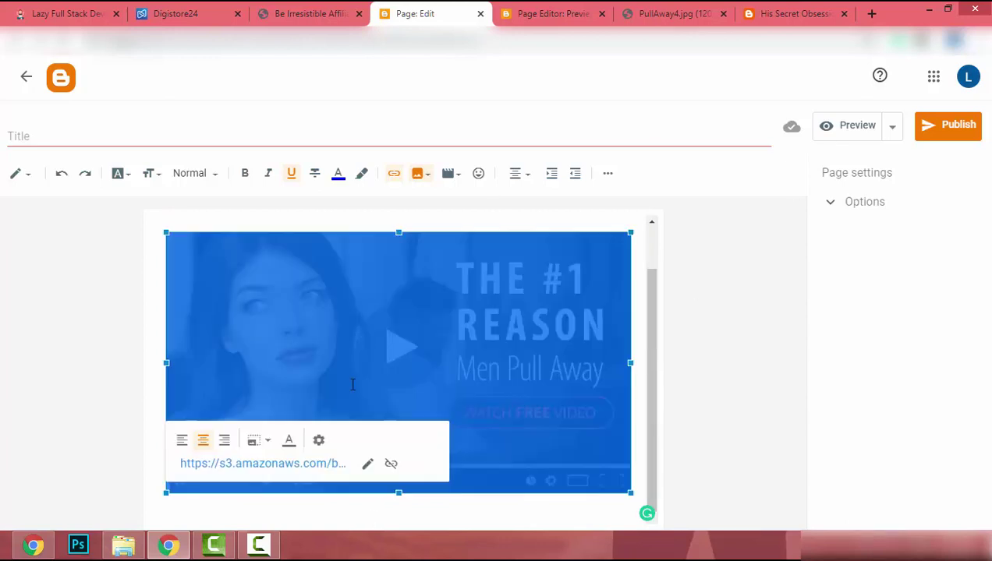
pyautogui.click(368, 464)
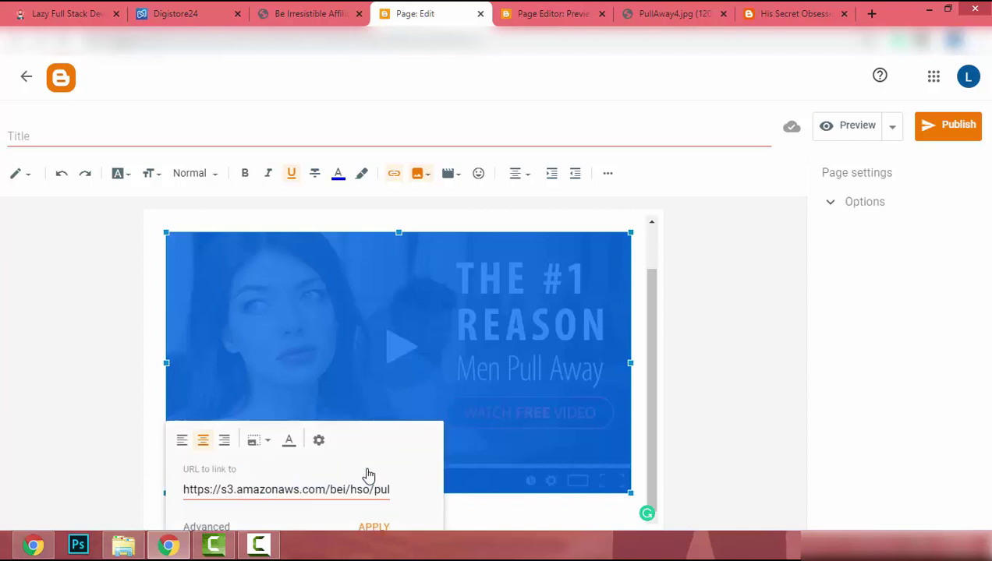
pyautogui.click(159, 13)
pyautogui.scroll(-1, 801, 390)
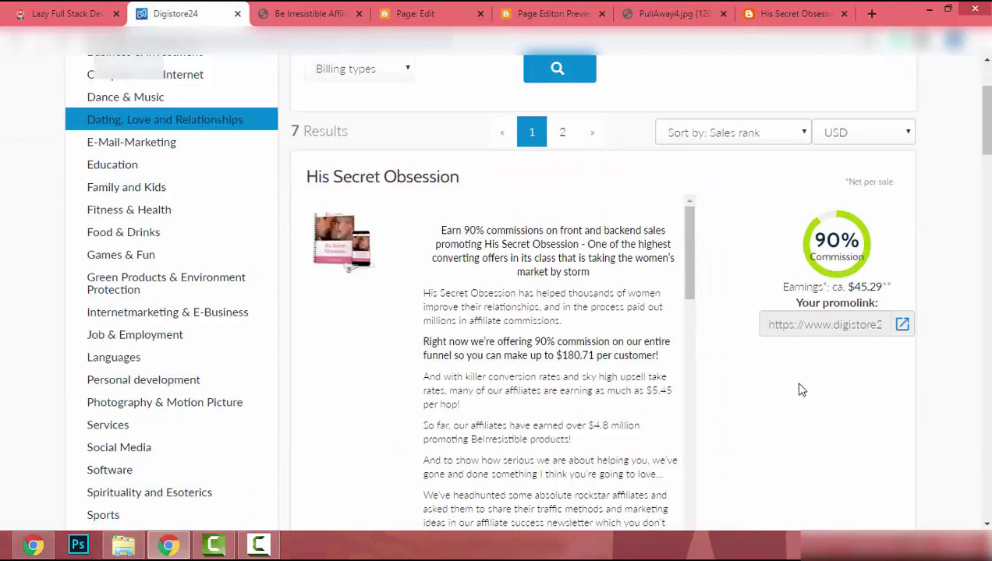
pyautogui.click(814, 324)
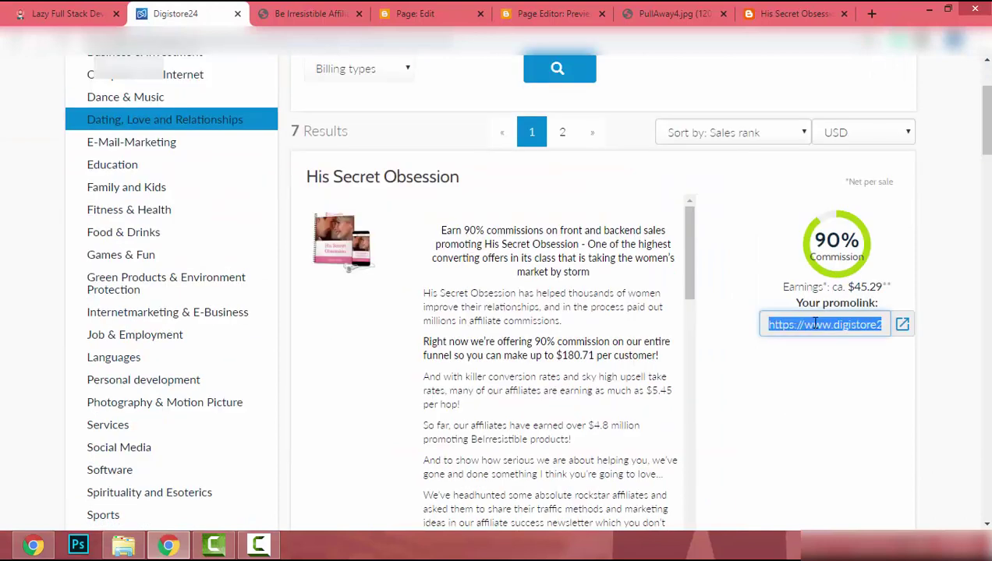
pyautogui.click(320, 9)
pyautogui.click(417, 12)
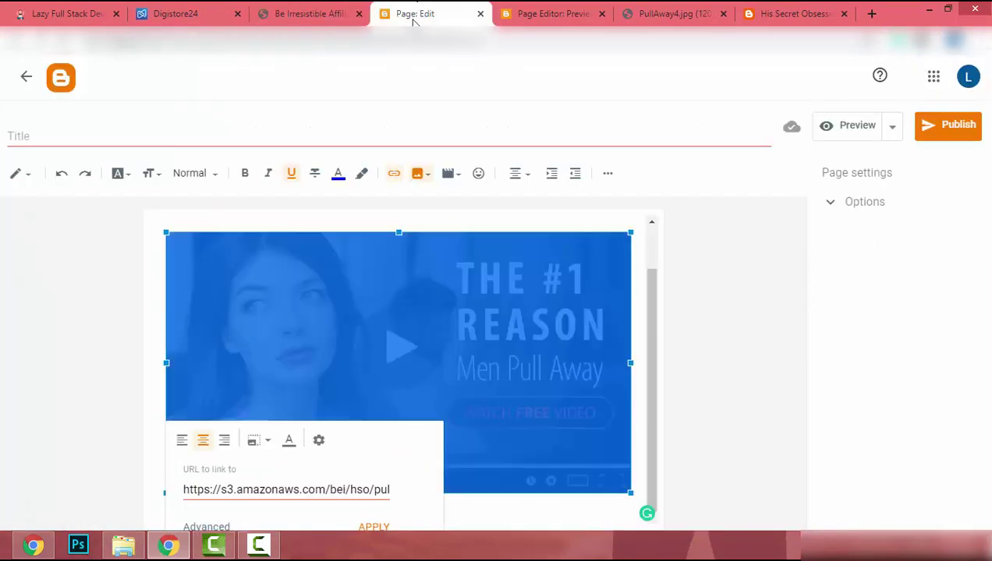
pyautogui.click(290, 487)
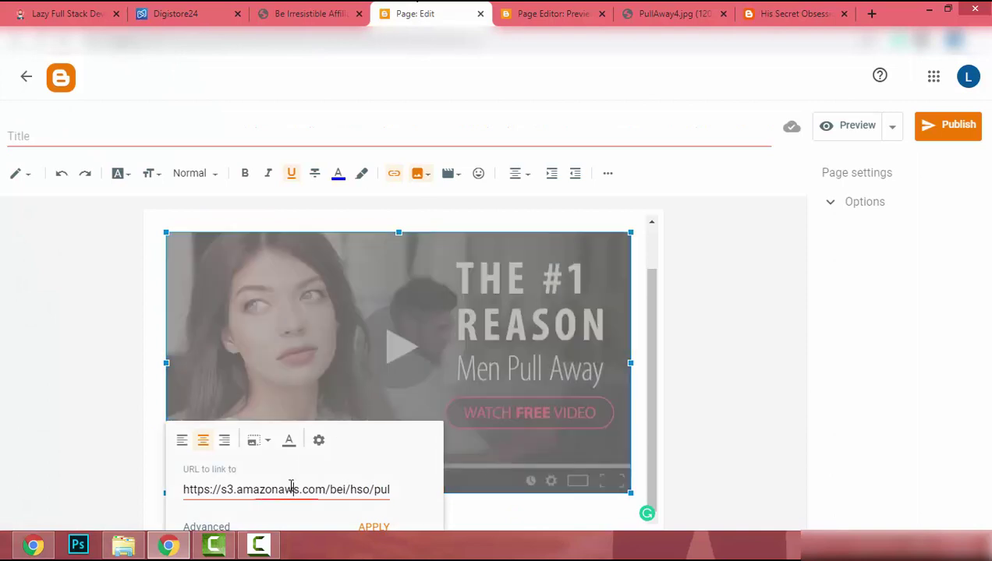
pyautogui.hotkey('ctrl', 'a')
pyautogui.hotkey('ctrl', 'v')
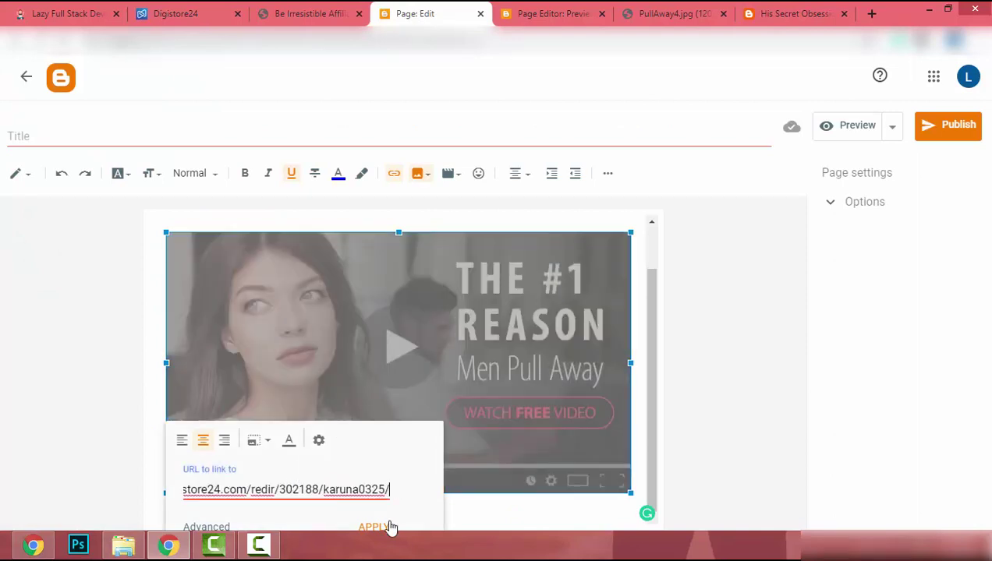
# - Set the banner image's link to open in a new window in the advanced link options and apply it
pyautogui.click(217, 527)
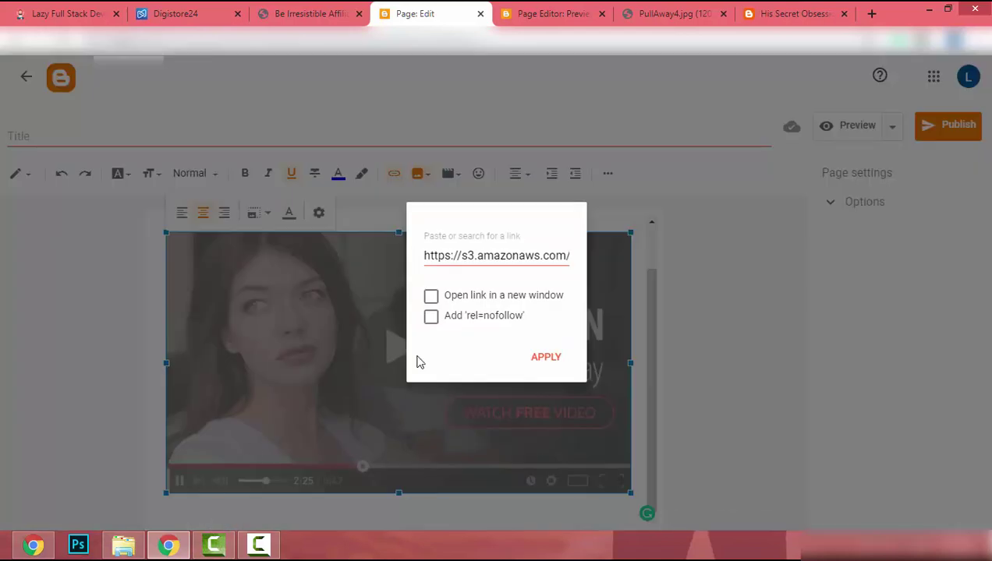
pyautogui.click(475, 297)
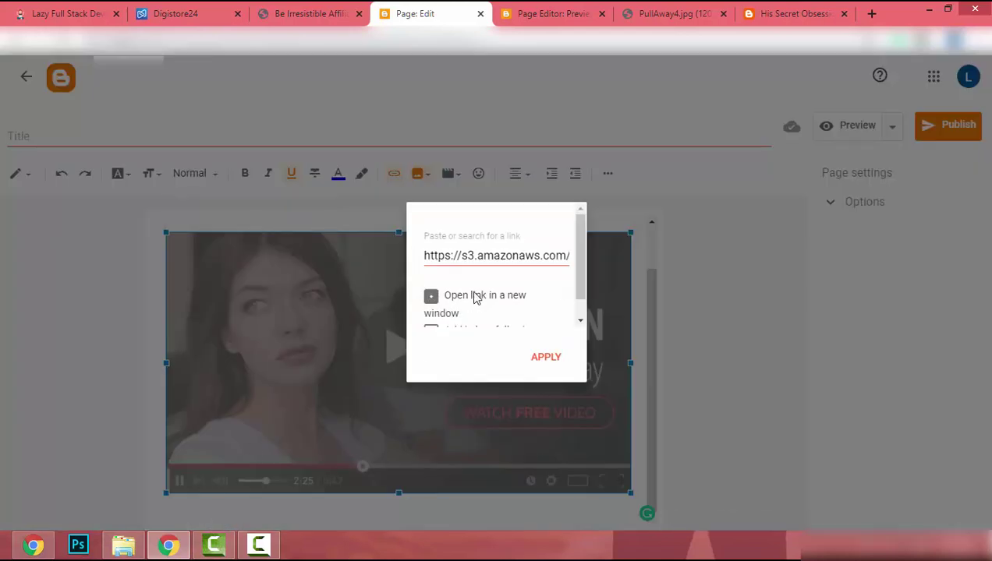
pyautogui.click(546, 364)
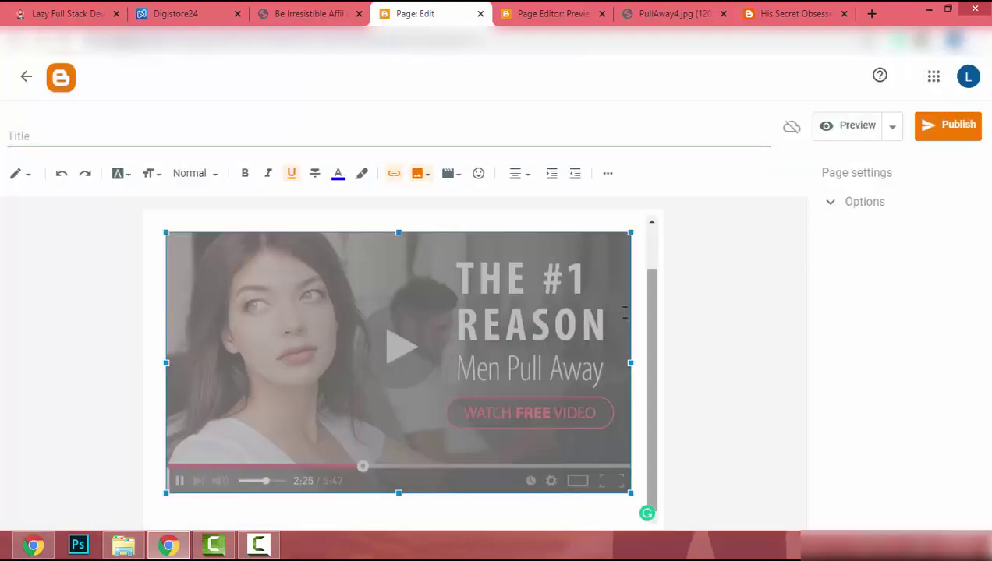
pyautogui.scroll(2, 642, 311)
pyautogui.click(575, 267)
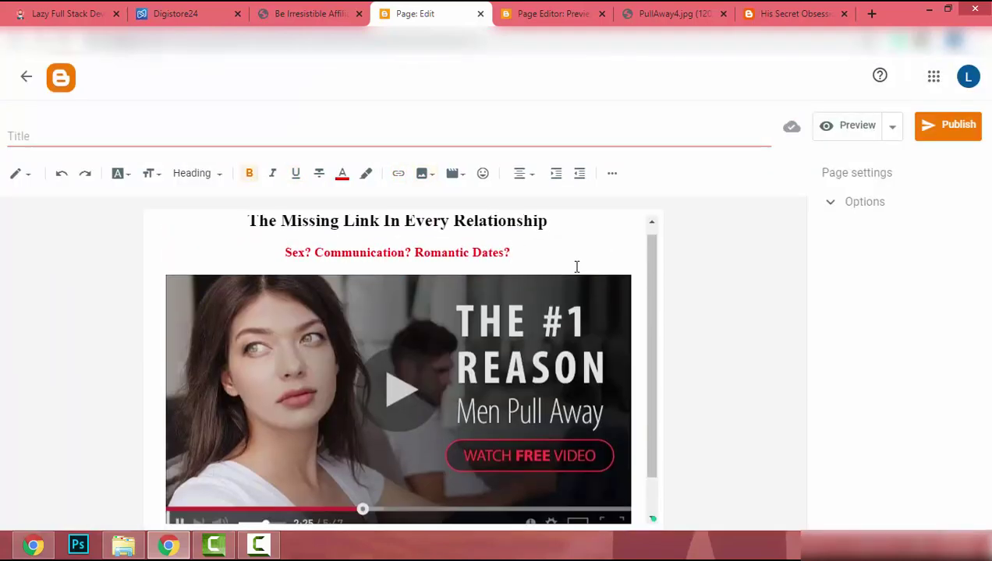
# - Copy the rest of Ad 1's text, starting at "All these things are important", and paste it on a new line below the banner
pyautogui.scroll(-2, 575, 268)
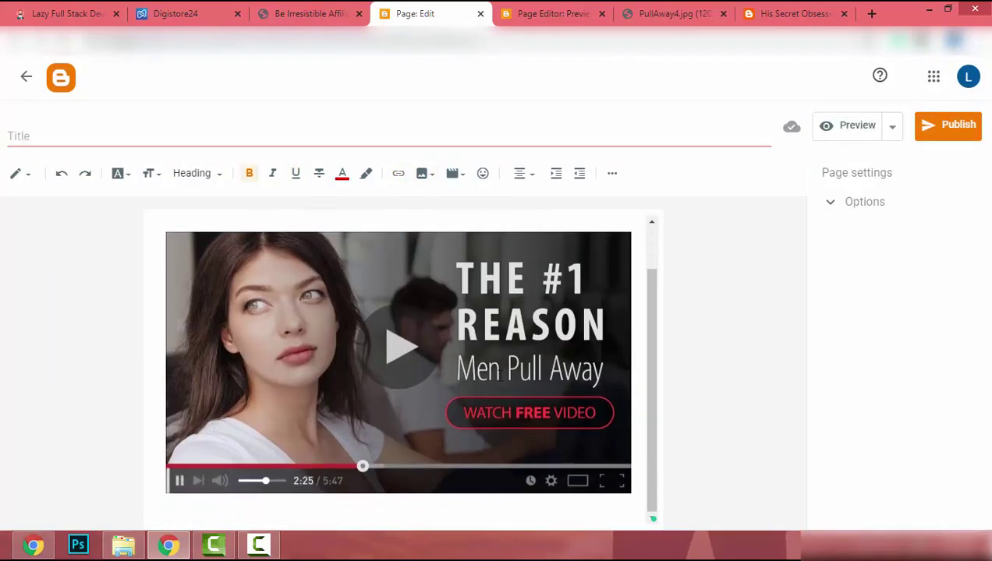
pyautogui.click(637, 480)
pyautogui.press('Return')
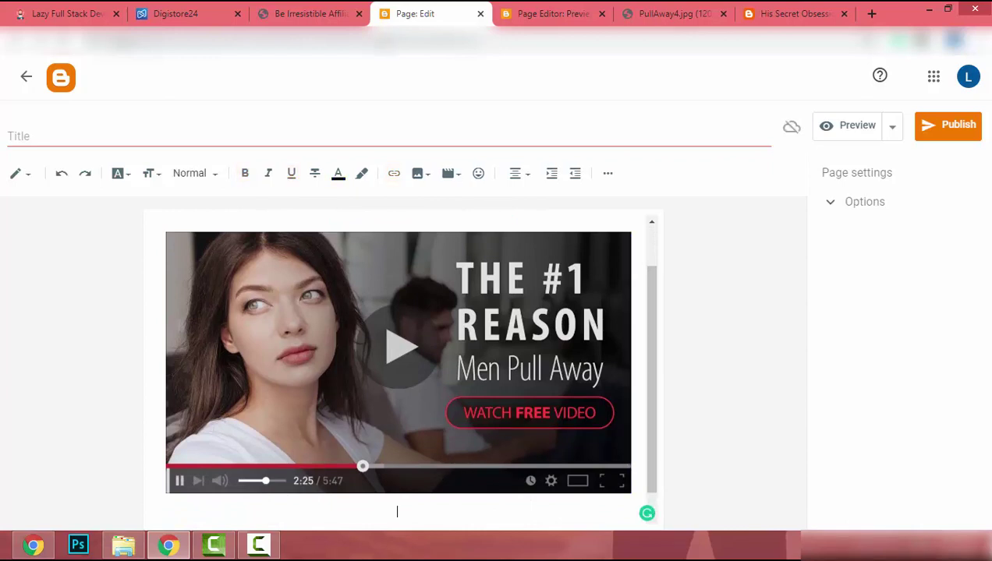
pyautogui.click(304, 7)
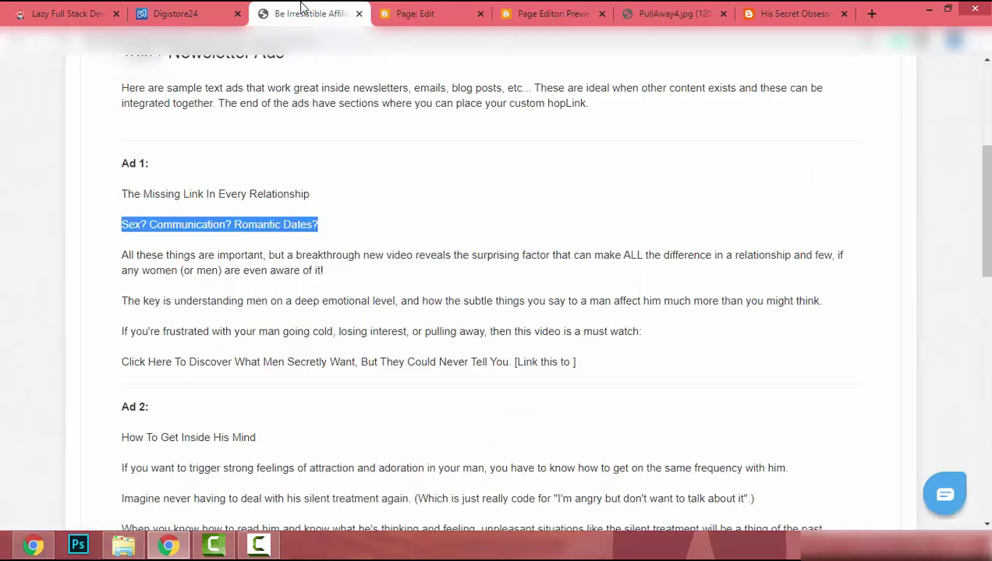
pyautogui.click(113, 262)
pyautogui.moveTo(113, 262); pyautogui.dragTo(644, 380)
pyautogui.hotkey('ctrl', 'c')
pyautogui.click(409, 13)
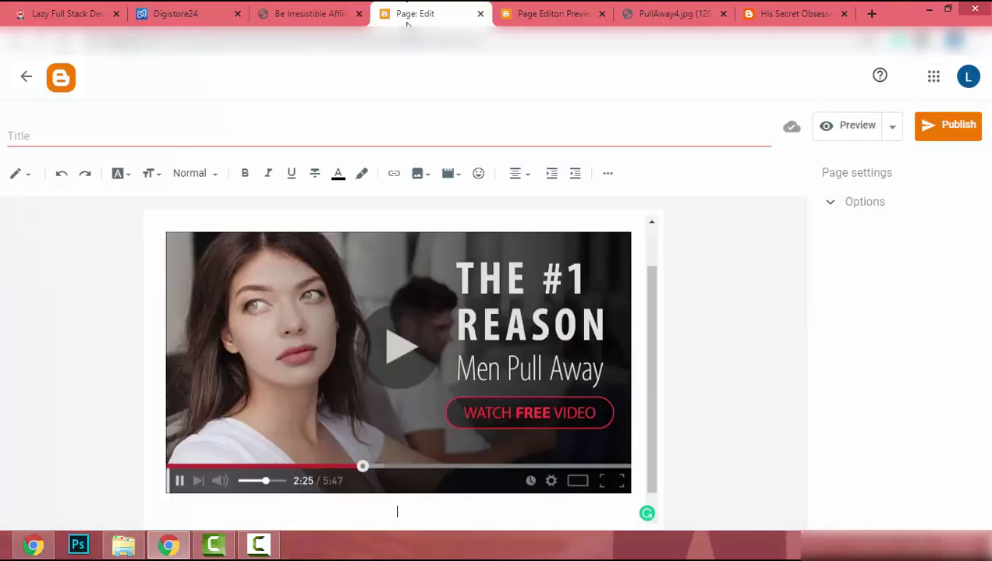
pyautogui.hotkey('ctrl', 'v')
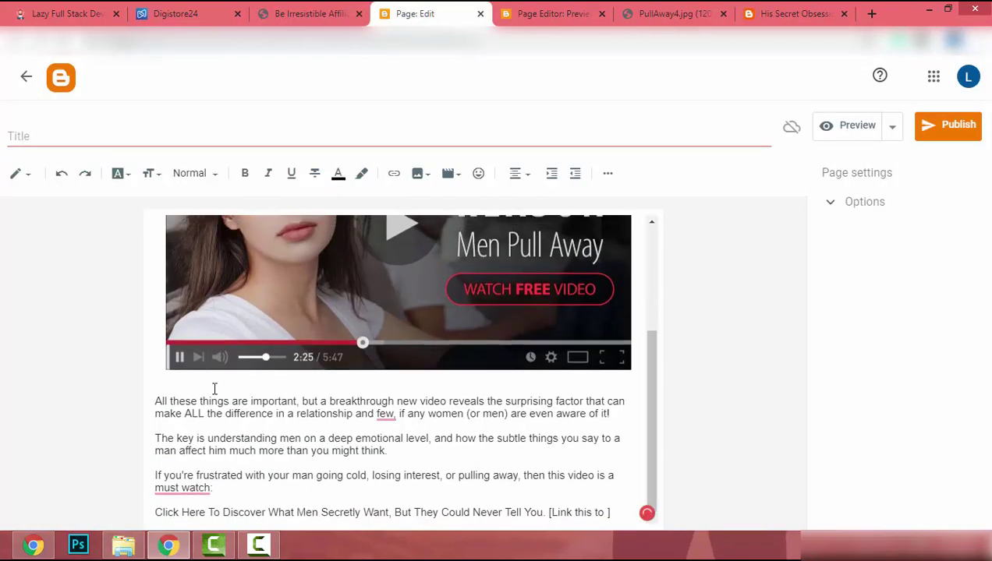
# - Delete the "[Link this to ]" placeholder from the end of the "Click Here To Discover" line and add a blank line below it
pyautogui.doubleClick(194, 513)
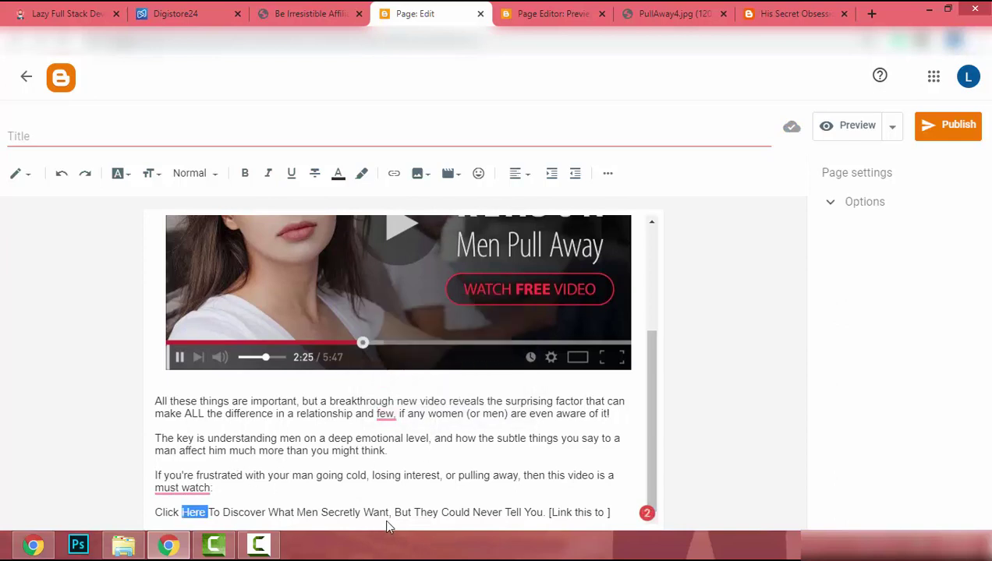
pyautogui.moveTo(550, 516); pyautogui.dragTo(612, 513)
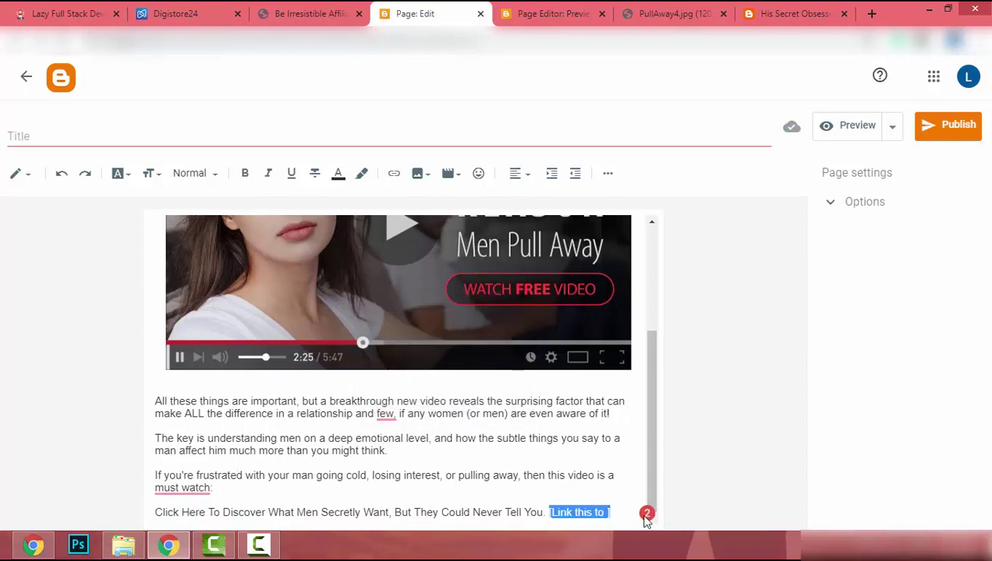
pyautogui.press('BackSpace')
pyautogui.press('BackSpace')
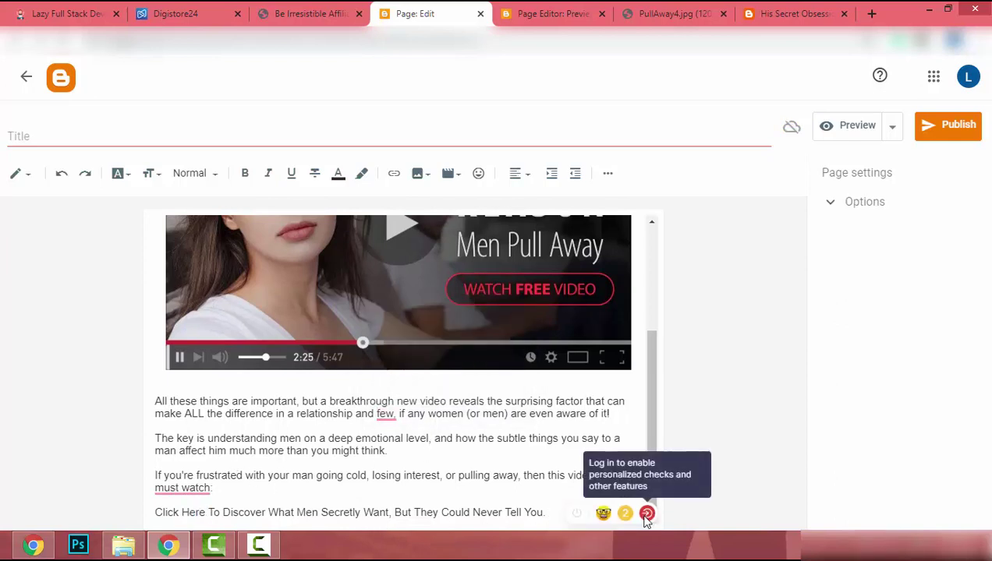
pyautogui.press('Return')
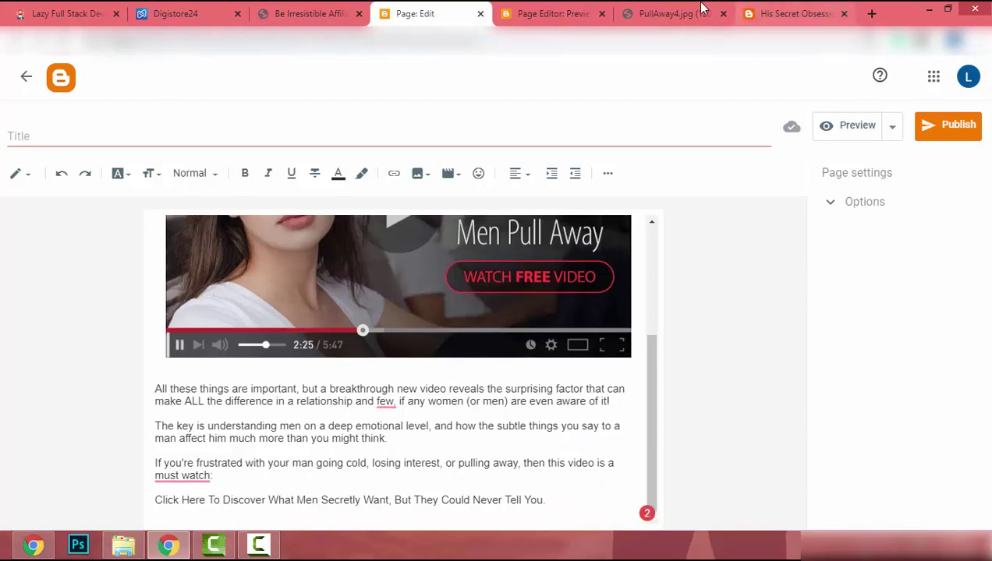
# - Search Google Images for "click here button png" in a new browser tab
pyautogui.click(871, 15)
pyautogui.write('click here')
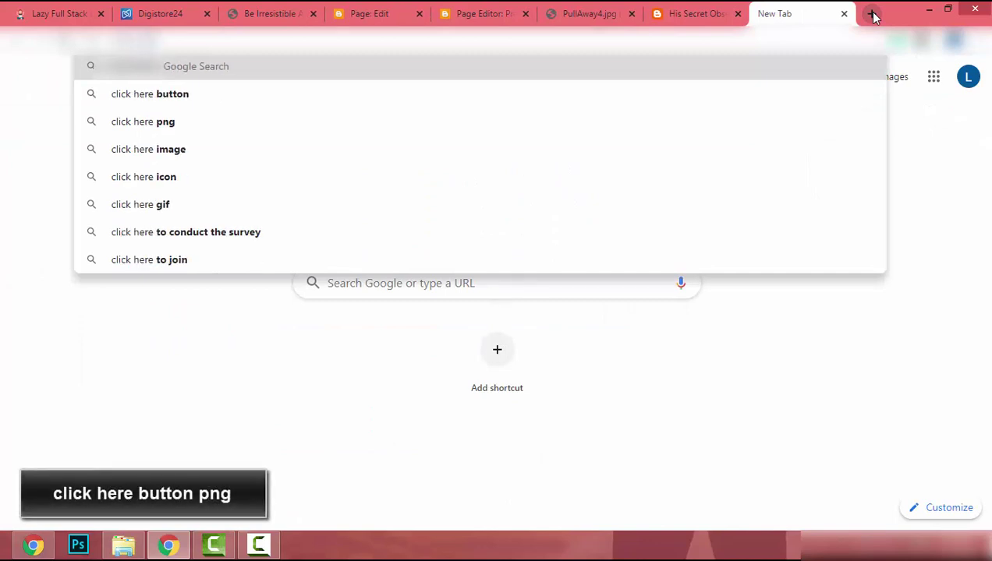
pyautogui.write(' button png')
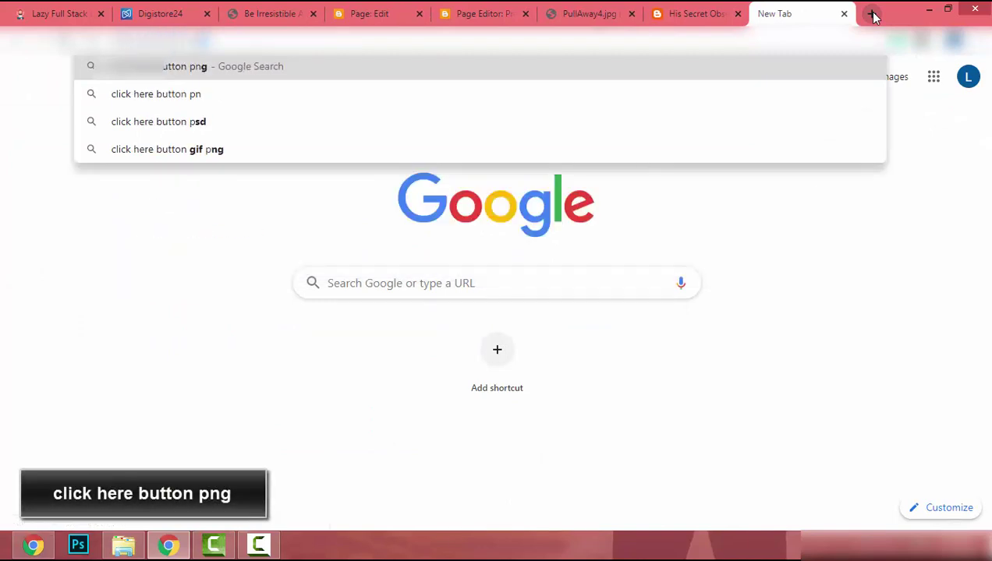
pyautogui.press('Return')
pyautogui.click(206, 129)
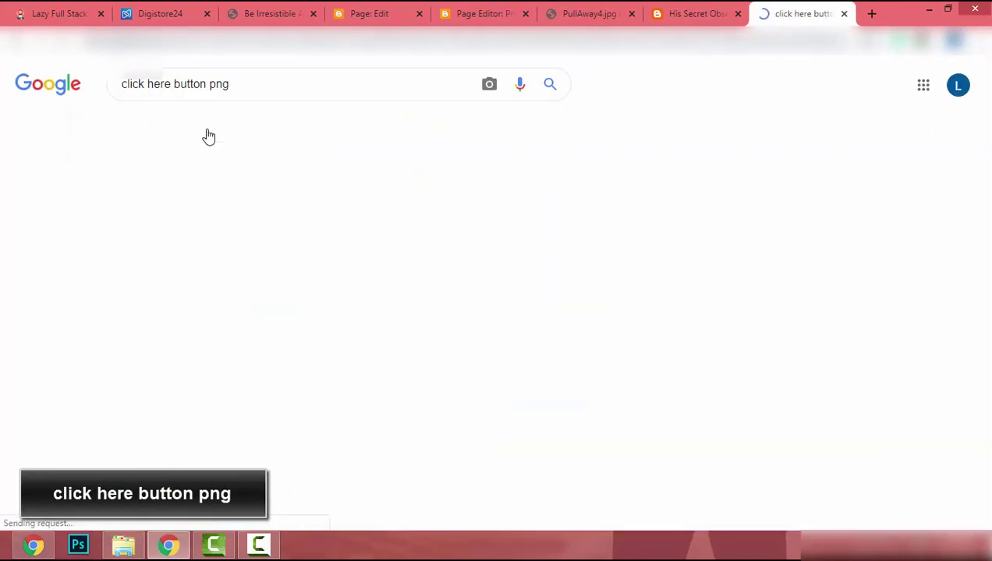
# - Find the light-blue CLICK HERE button with double arrows in the image results and save it as click-here-button-png-43_orig.png
pyautogui.scroll(-1, 296, 187)
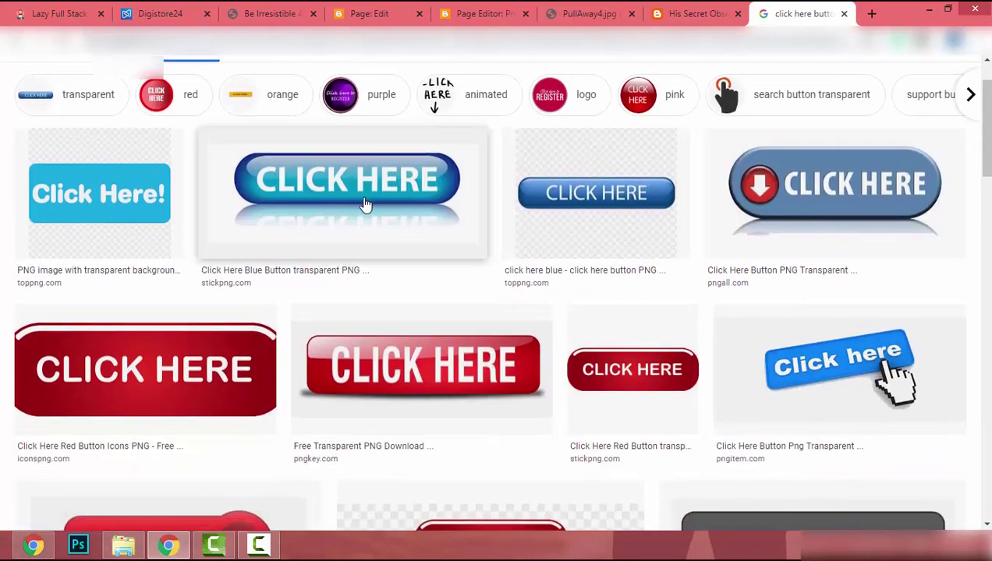
pyautogui.scroll(-6, 182, 210)
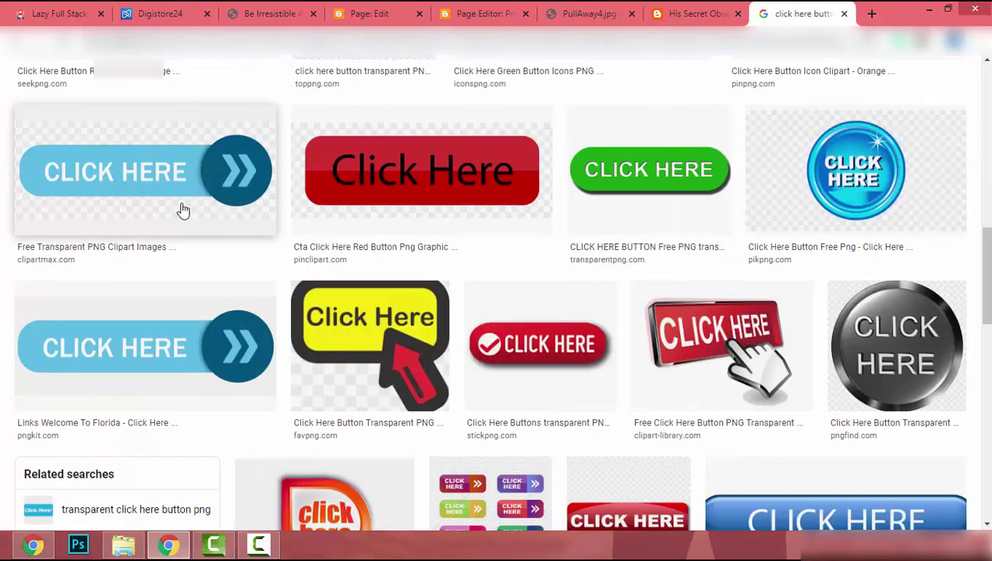
pyautogui.click(183, 211)
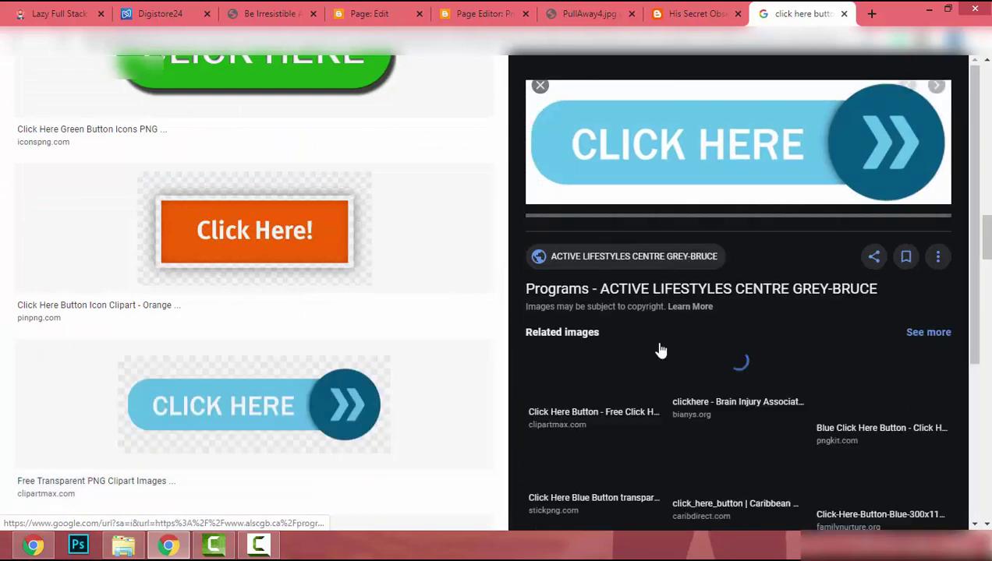
pyautogui.rightClick(675, 148)
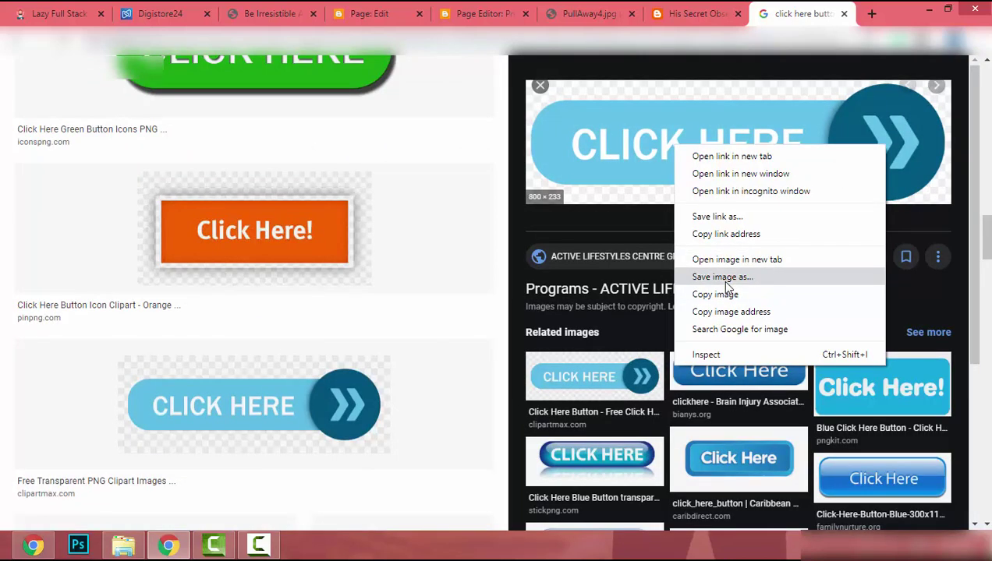
pyautogui.click(725, 280)
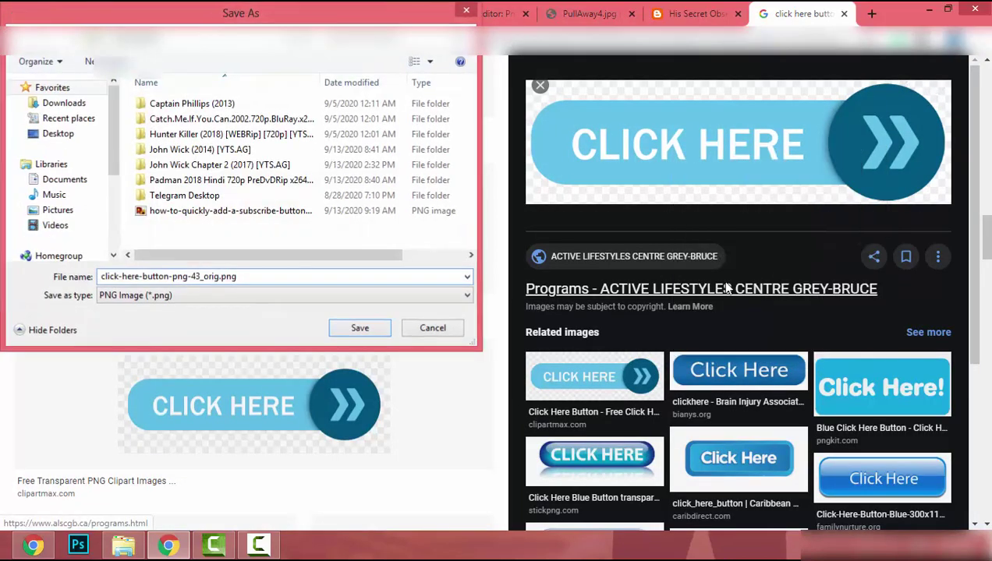
pyautogui.press('Return')
# - Switch back to the Blogger page editor and insert click-here-button-png-43_orig.png from the computer below the "Click Here To Discover" line
pyautogui.click(390, 14)
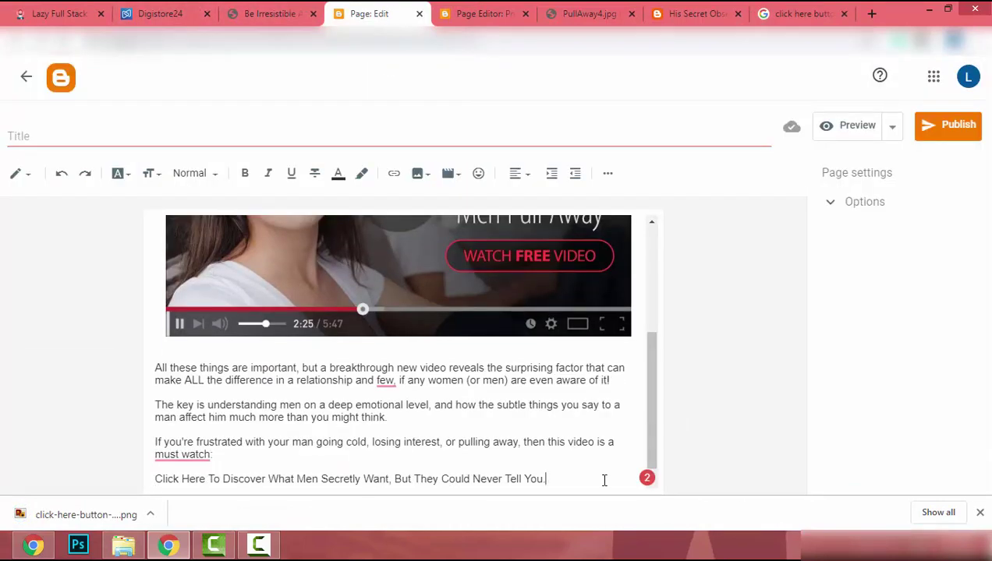
pyautogui.press('Return')
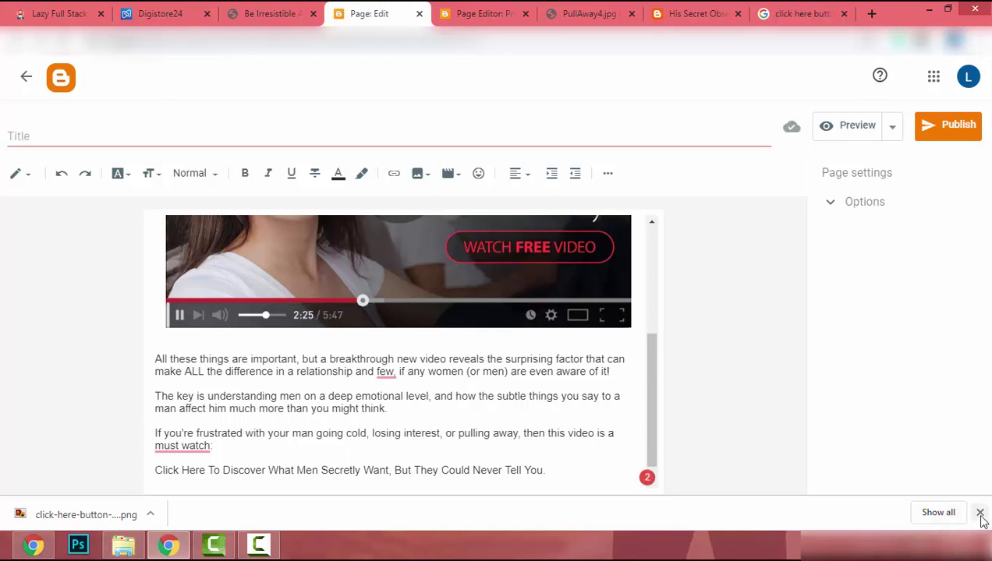
pyautogui.click(980, 514)
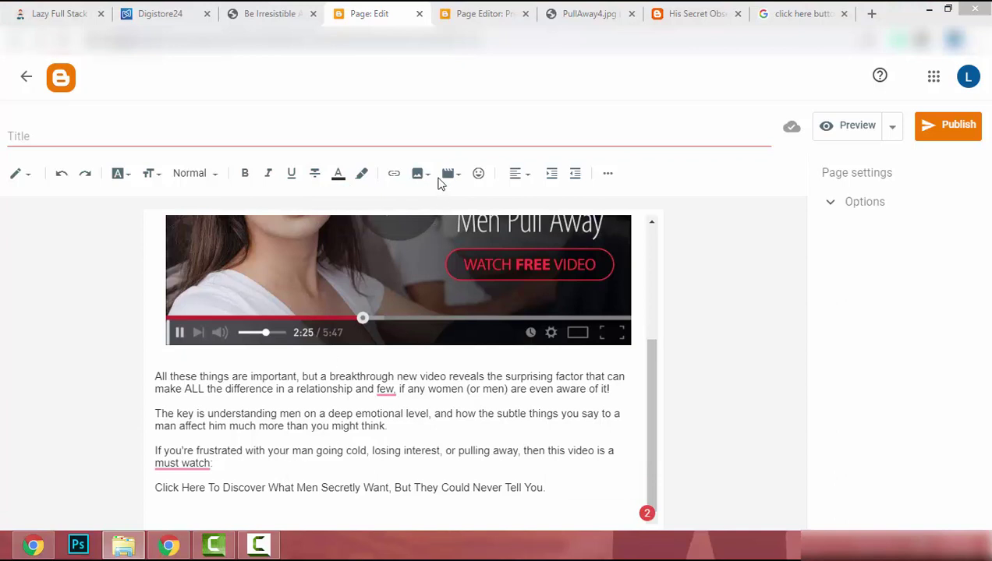
pyautogui.click(427, 173)
pyautogui.click(501, 220)
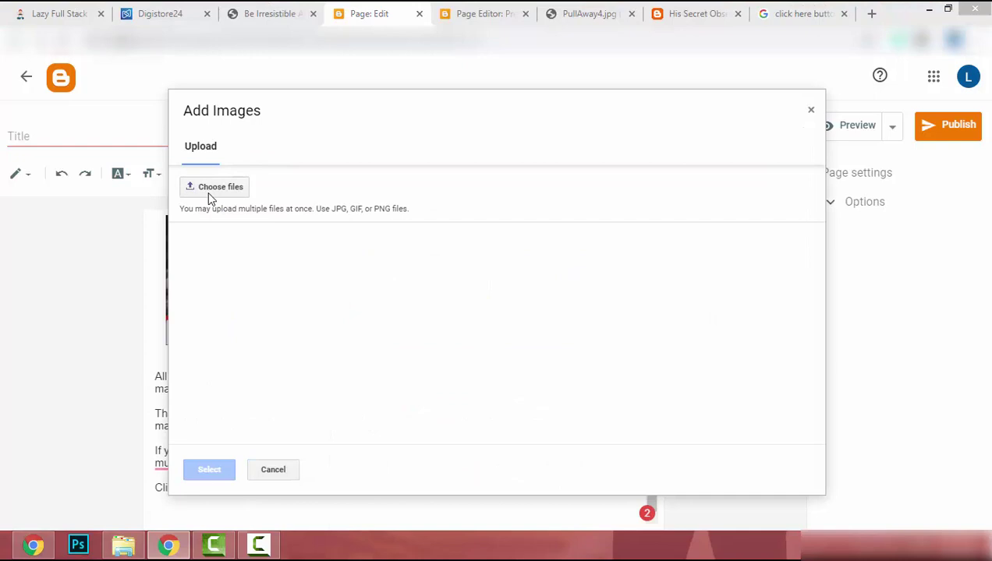
pyautogui.click(209, 188)
pyautogui.click(225, 271)
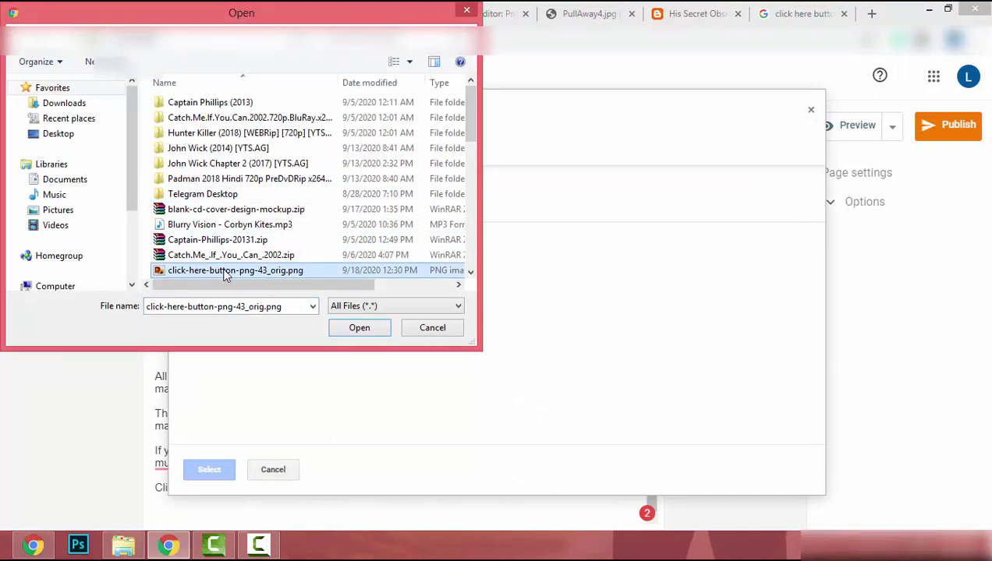
pyautogui.doubleClick(208, 273)
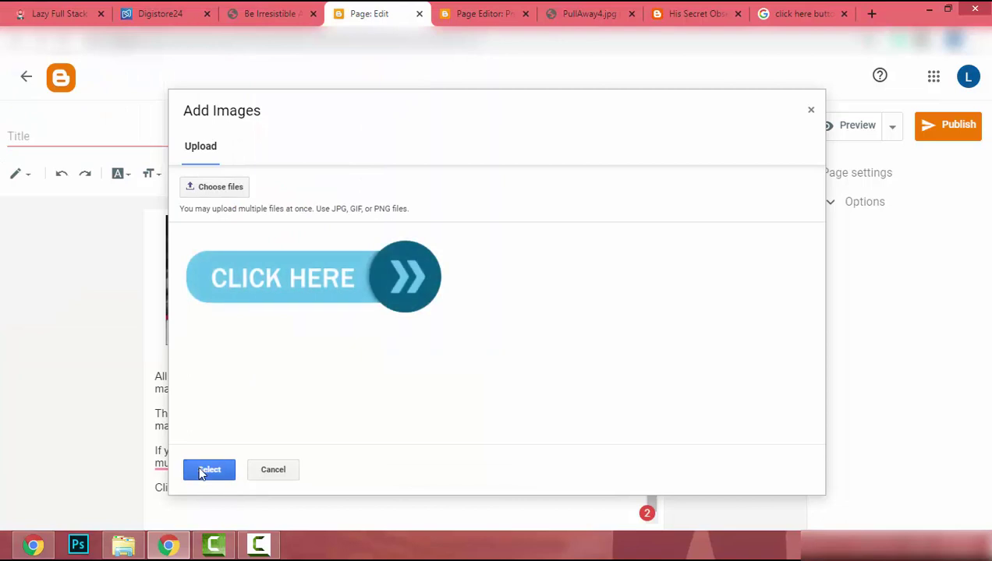
pyautogui.click(209, 469)
# - Center the CLICK HERE button image and replace its link with the Digistore24 promolink
pyautogui.click(345, 516)
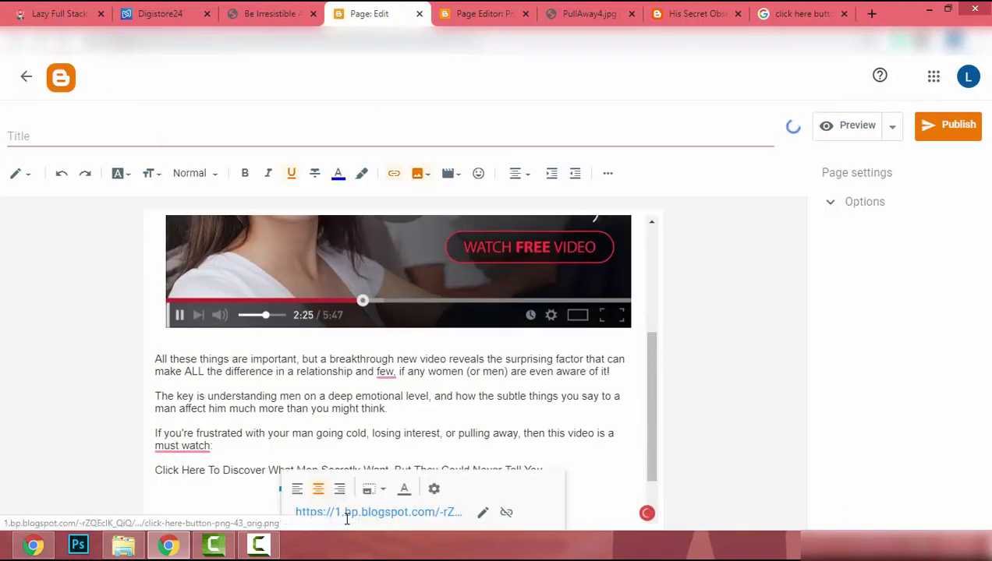
pyautogui.click(318, 490)
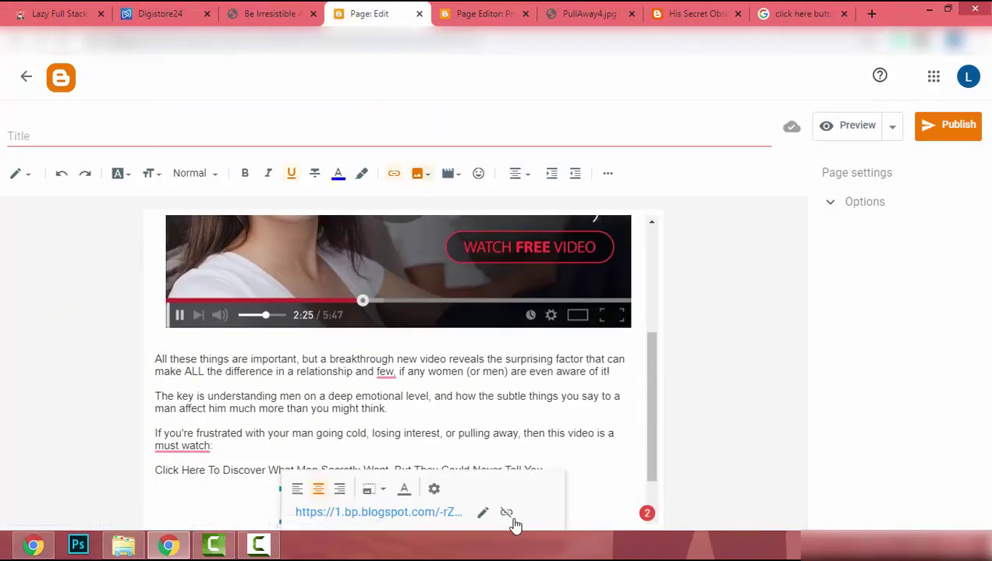
pyautogui.scroll(-1, 585, 483)
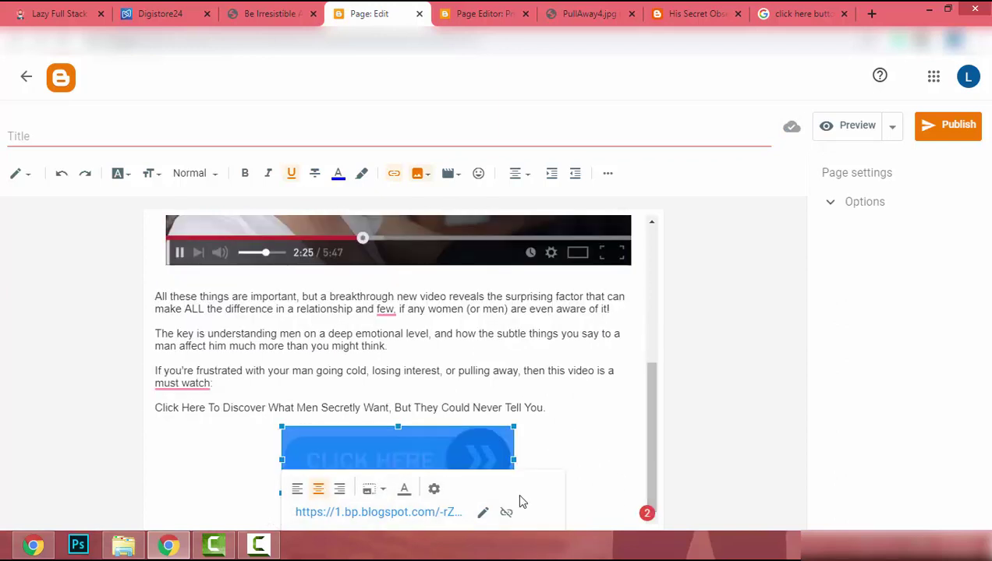
pyautogui.click(483, 517)
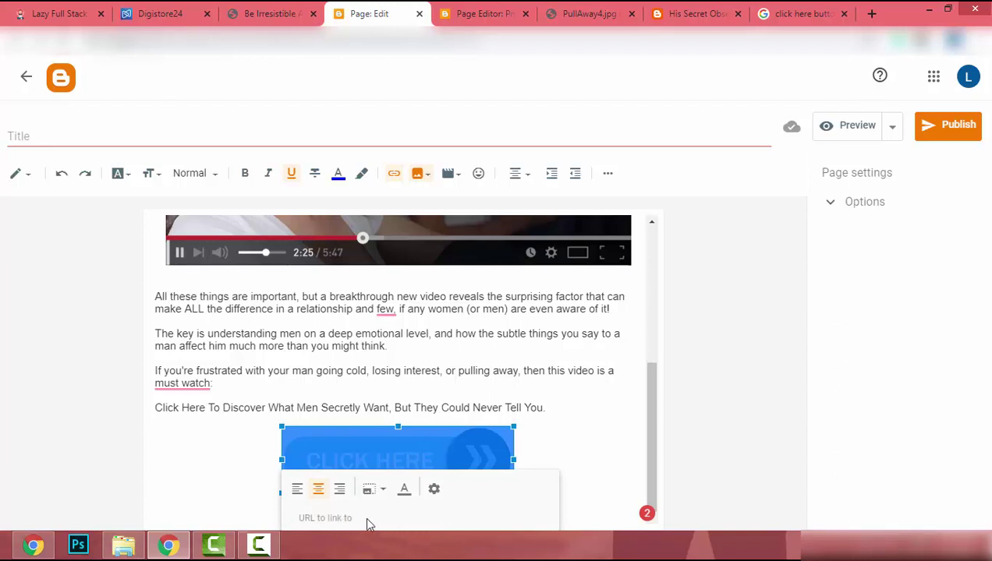
pyautogui.write('https://www.digistore24.com/redir/302188/karuna0325/')
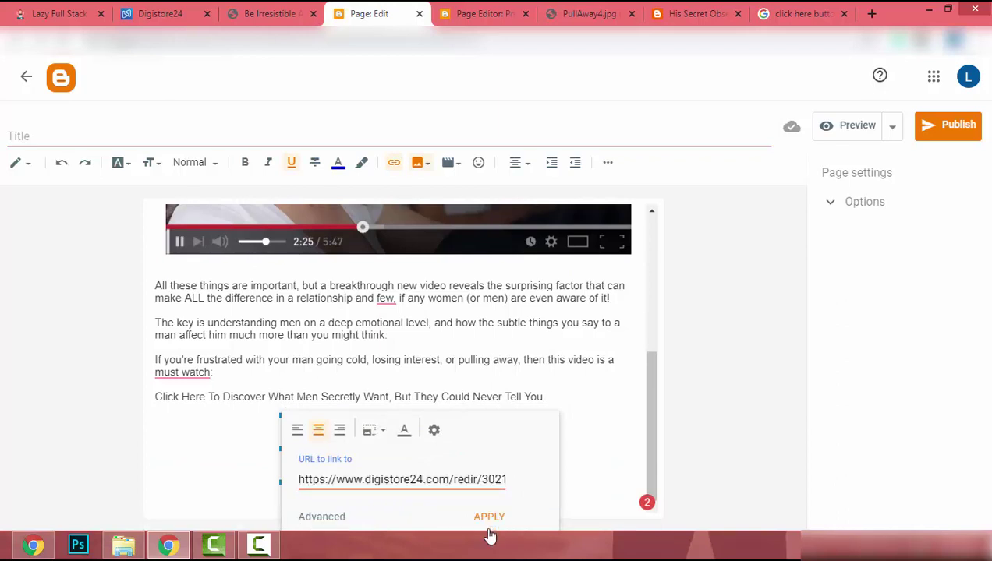
pyautogui.click(487, 530)
pyautogui.click(545, 468)
pyautogui.click(558, 446)
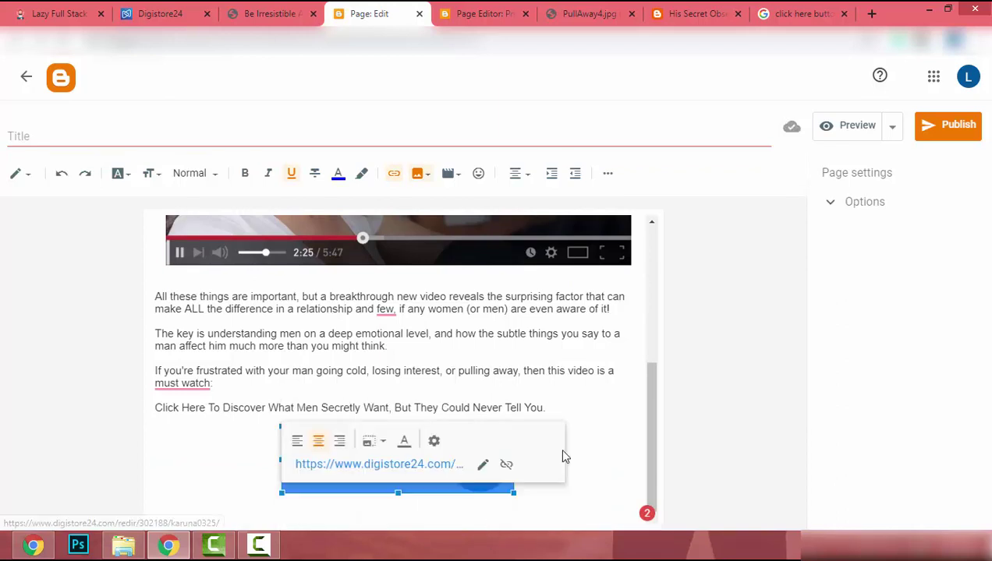
pyautogui.click(584, 436)
# - Preview the page and check the headings, banner, ad text and CLICK HERE button
pyautogui.scroll(10, 500, 438)
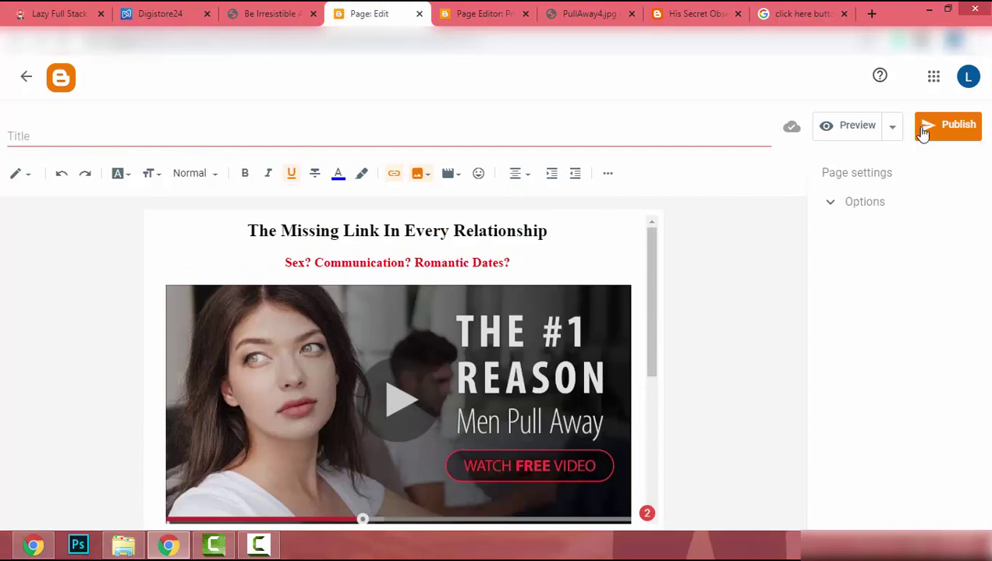
pyautogui.click(855, 127)
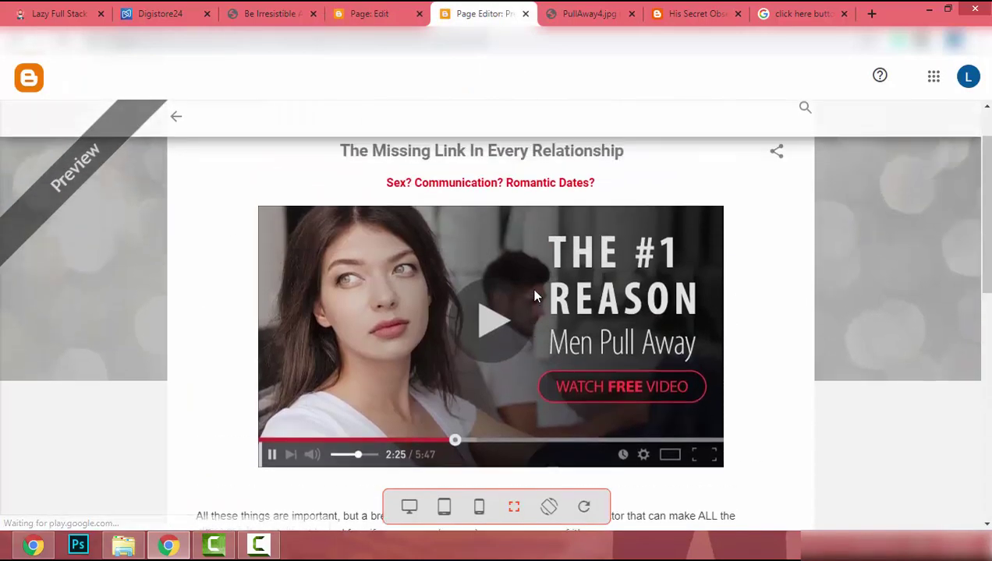
pyautogui.scroll(1, 535, 294)
pyautogui.scroll(-6, 535, 294)
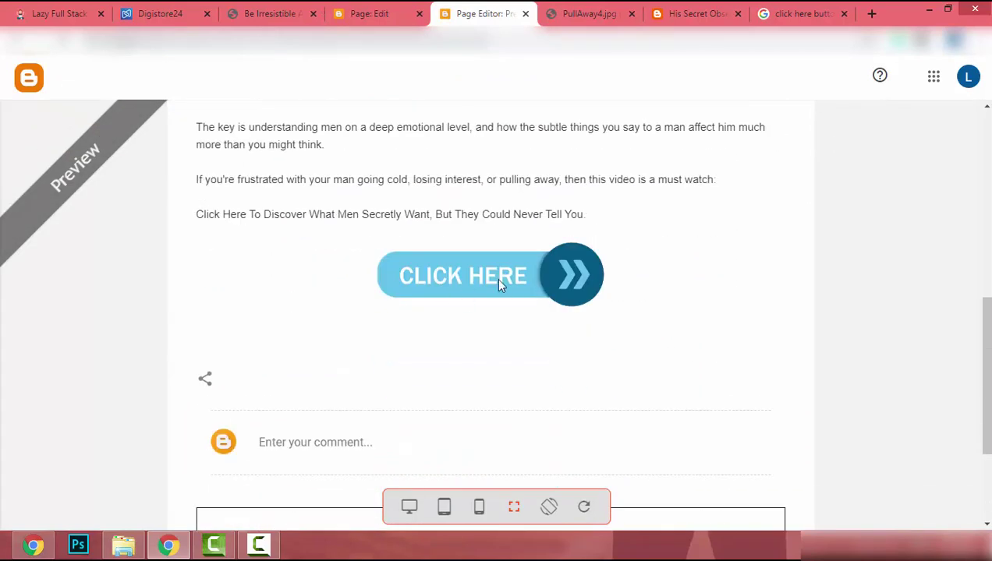
pyautogui.scroll(2, 505, 319)
pyautogui.scroll(4, 502, 339)
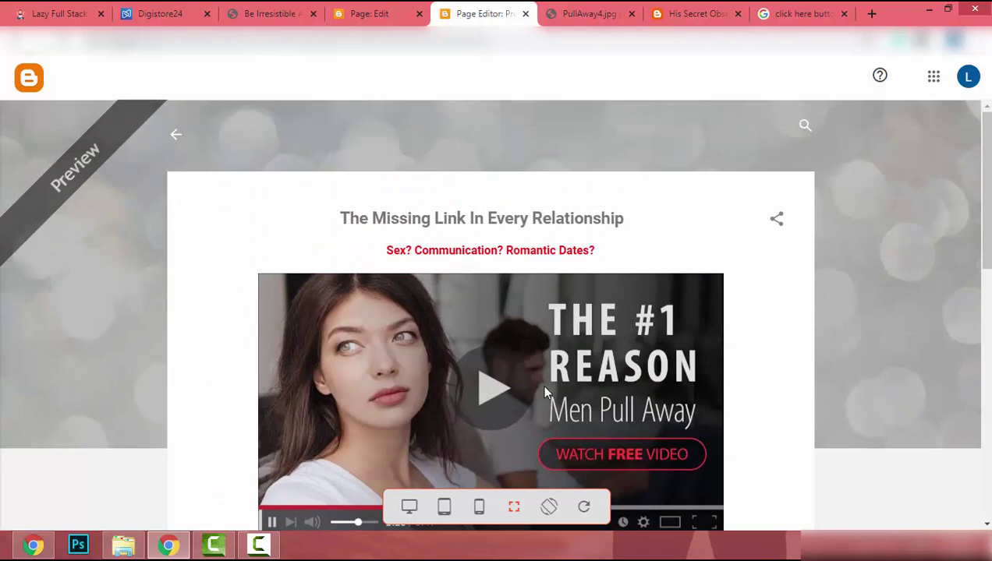
pyautogui.scroll(-7, 544, 330)
pyautogui.scroll(3, 433, 264)
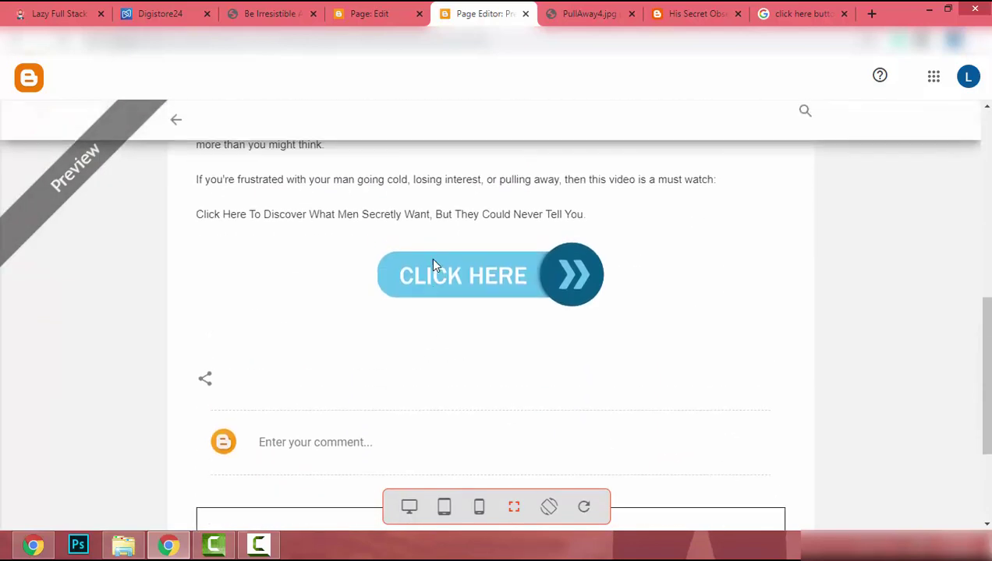
pyautogui.scroll(-2, 433, 266)
pyautogui.scroll(3, 434, 265)
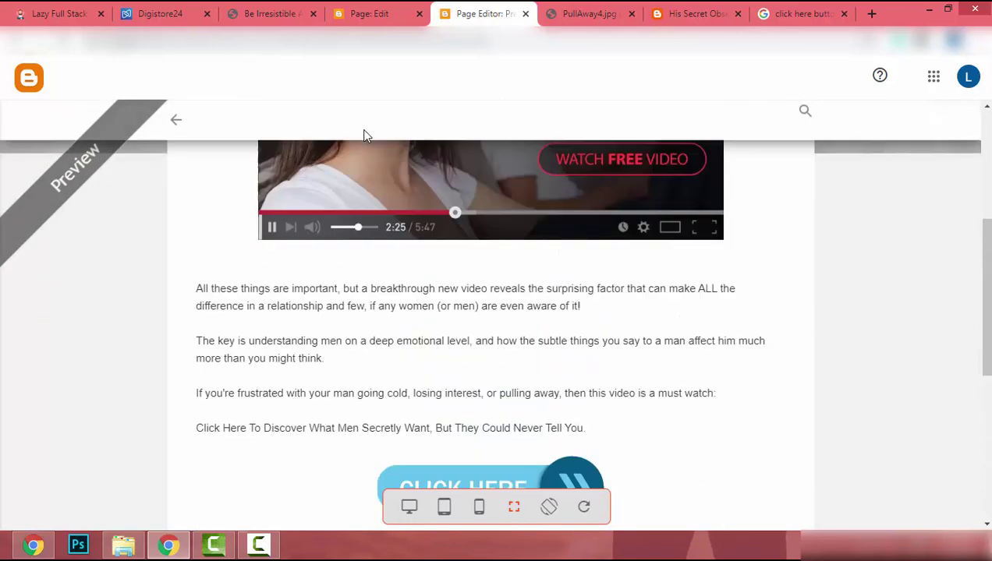
# - Back in the page editor, link the word "Here" in the "Click Here To Discover" line to the Digistore24 promolink
pyautogui.click(369, 13)
pyautogui.doubleClick(193, 407)
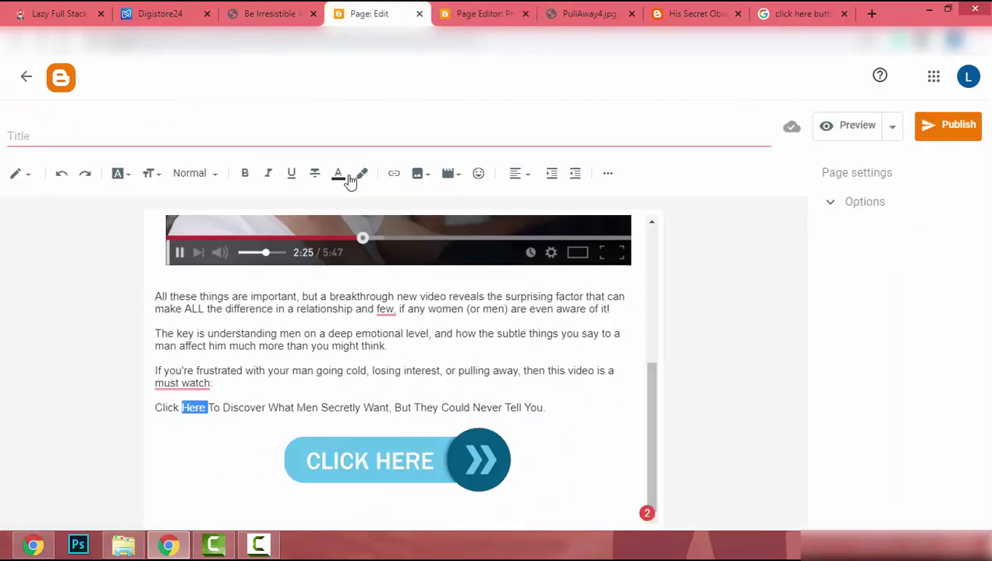
pyautogui.click(394, 173)
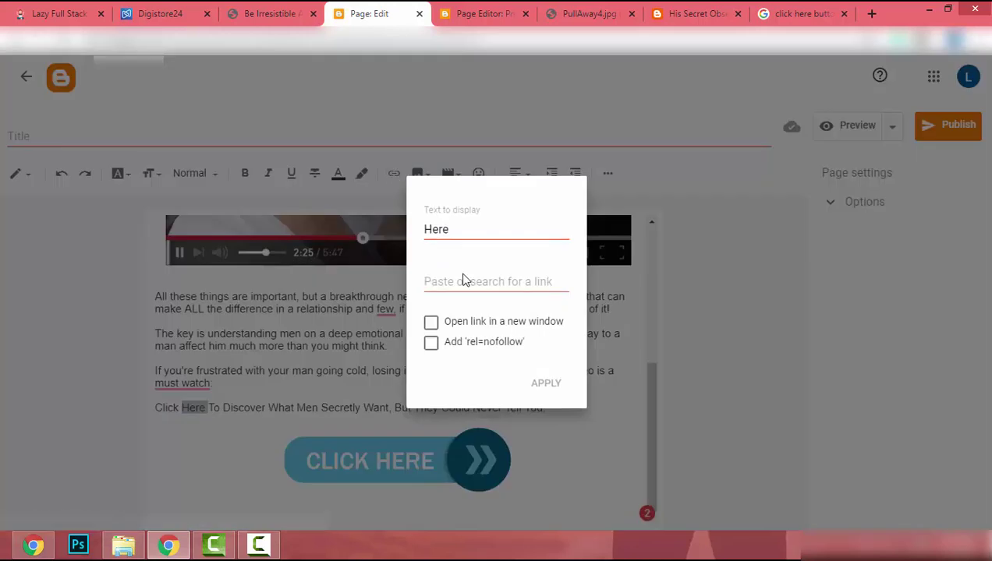
pyautogui.click(447, 287)
pyautogui.hotkey('ctrl', 'v')
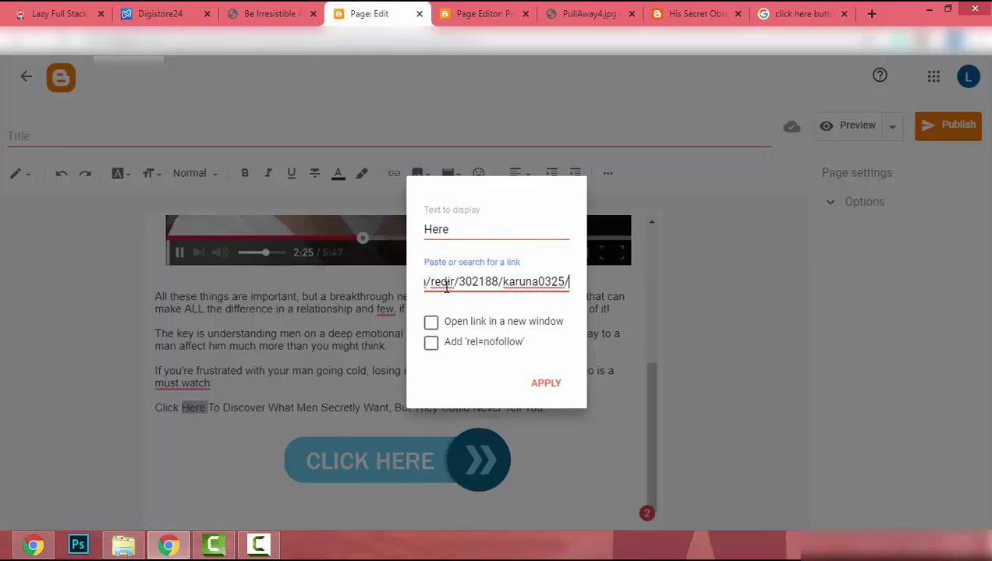
pyautogui.click(546, 383)
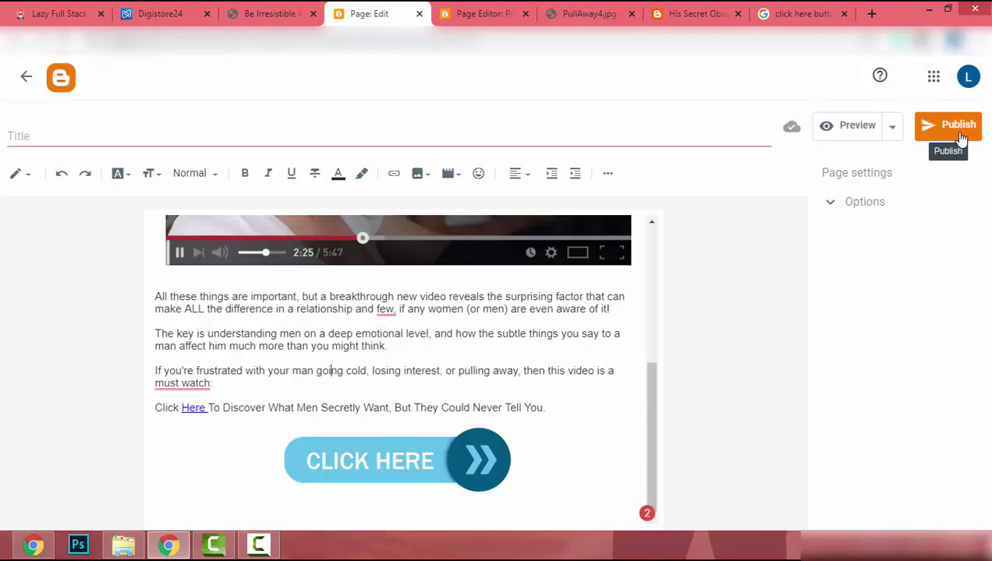
# - Copy the product name "His Secret Obsession" from the Digistore24 marketplace and paste it as the page title
pyautogui.click(75, 138)
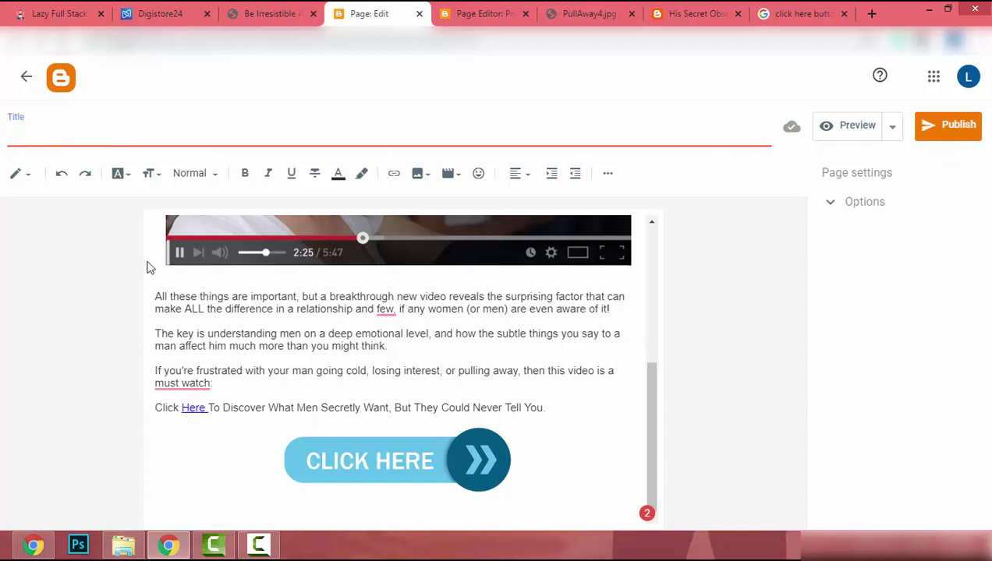
pyautogui.scroll(5, 309, 357)
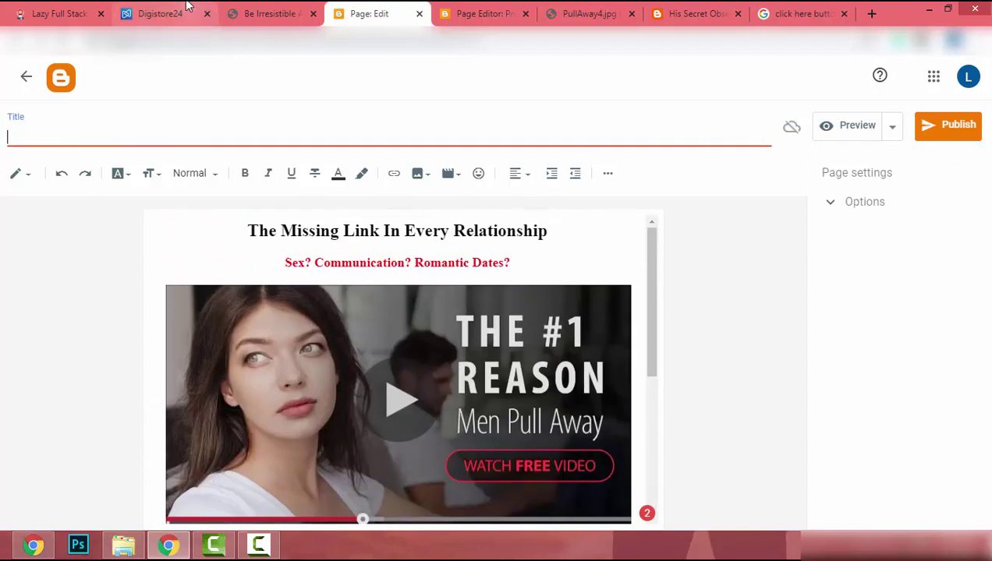
pyautogui.click(187, 11)
pyautogui.moveTo(440, 345); pyautogui.dragTo(321, 309)
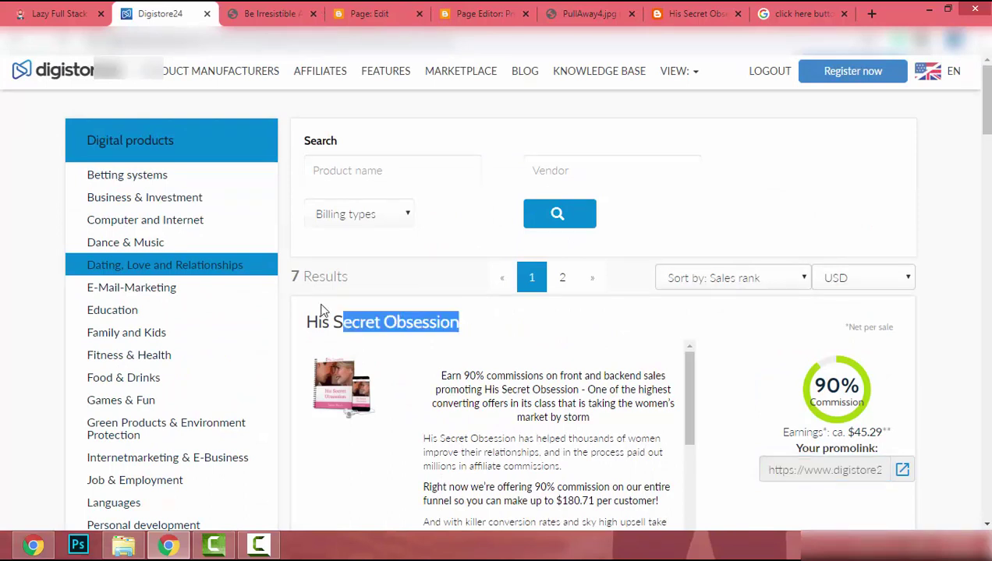
pyautogui.click(366, 14)
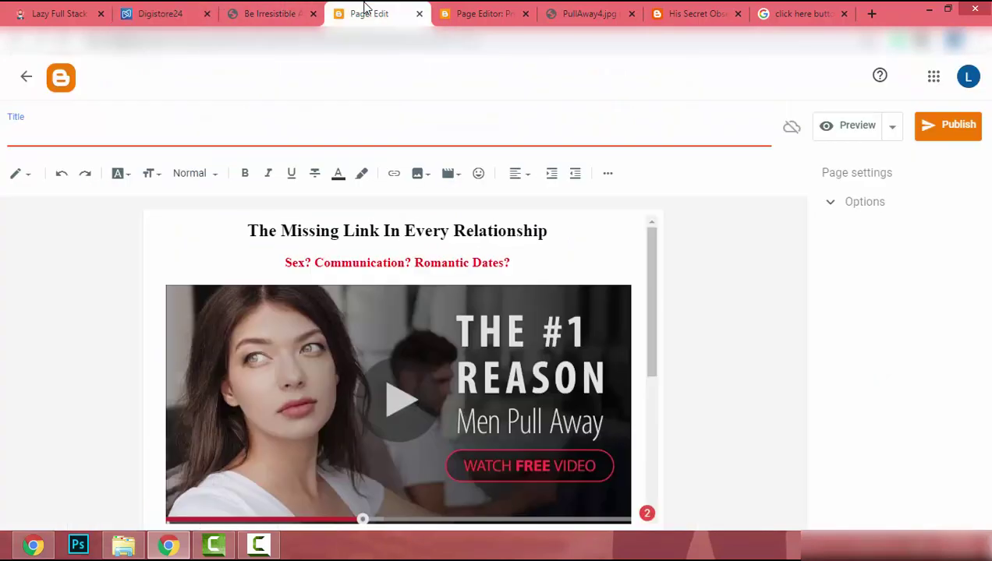
pyautogui.click(89, 145)
pyautogui.hotkey('ctrl', 'v')
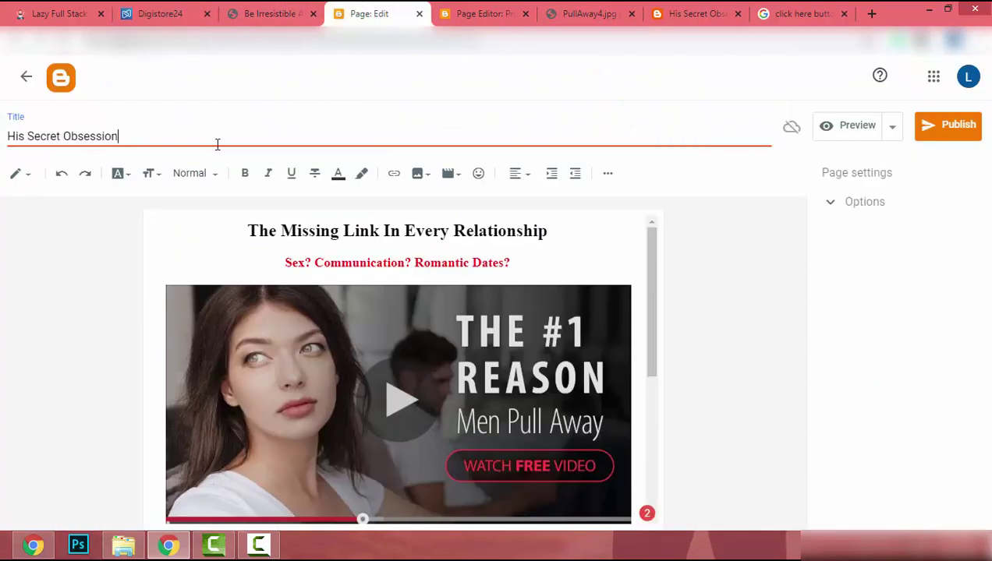
# - Publish the page to the blog, confirm it, and open the live His Secret Obsession page
pyautogui.click(949, 134)
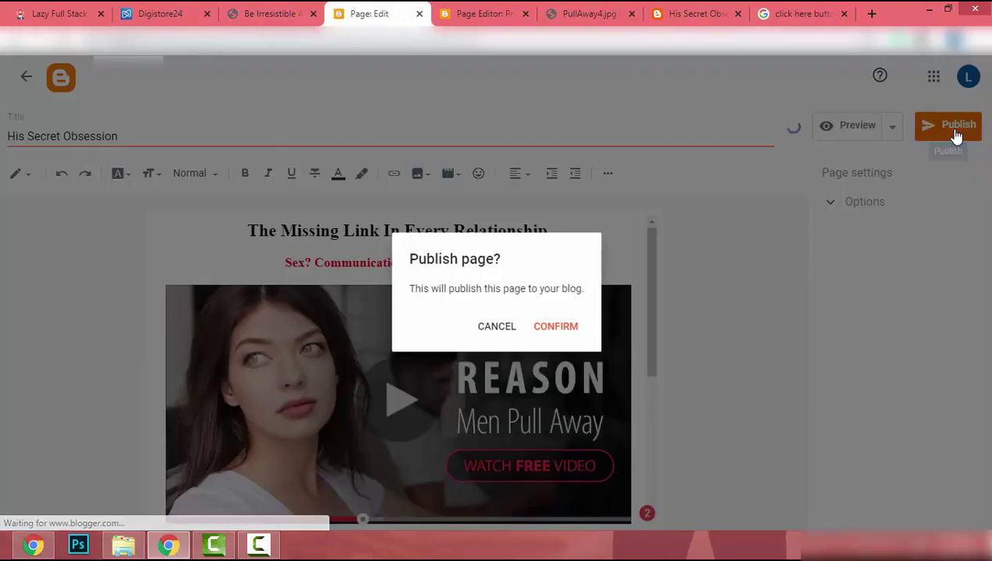
pyautogui.click(571, 329)
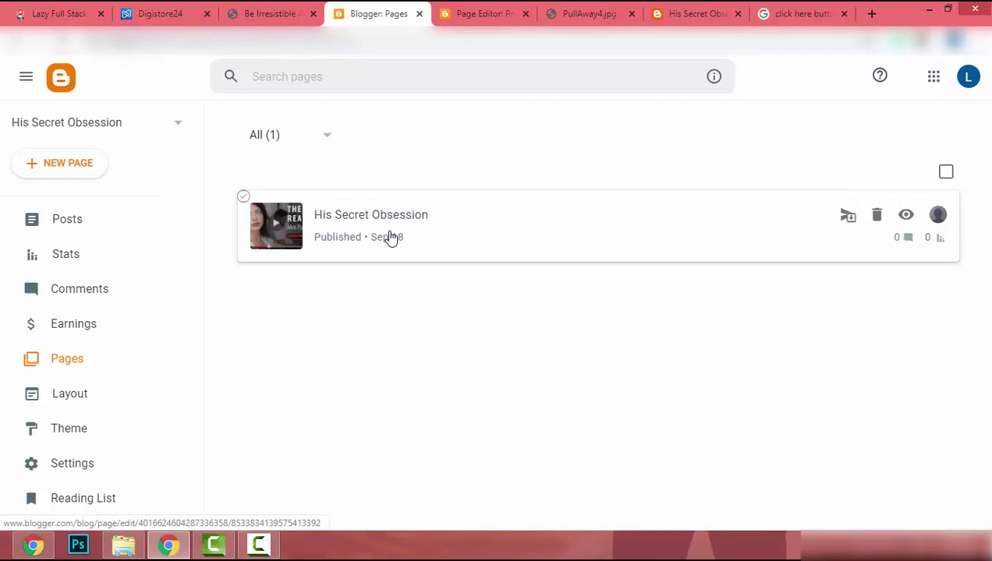
pyautogui.click(905, 221)
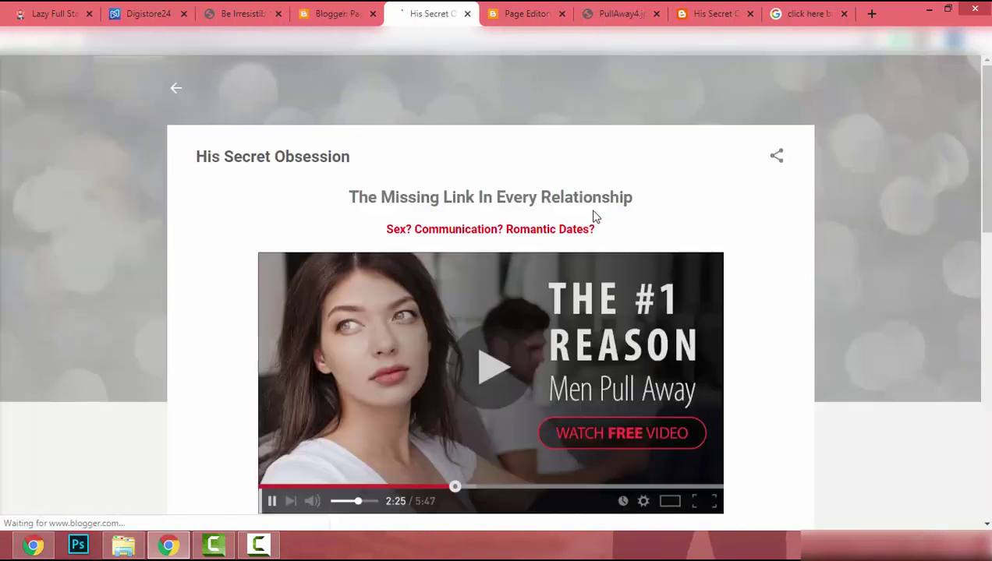
# - Test the promolinks on the live page by following the CLICK HERE button and the banner, returning to the page each time
pyautogui.scroll(-5, 590, 219)
pyautogui.scroll(-3, 590, 222)
pyautogui.scroll(3, 590, 222)
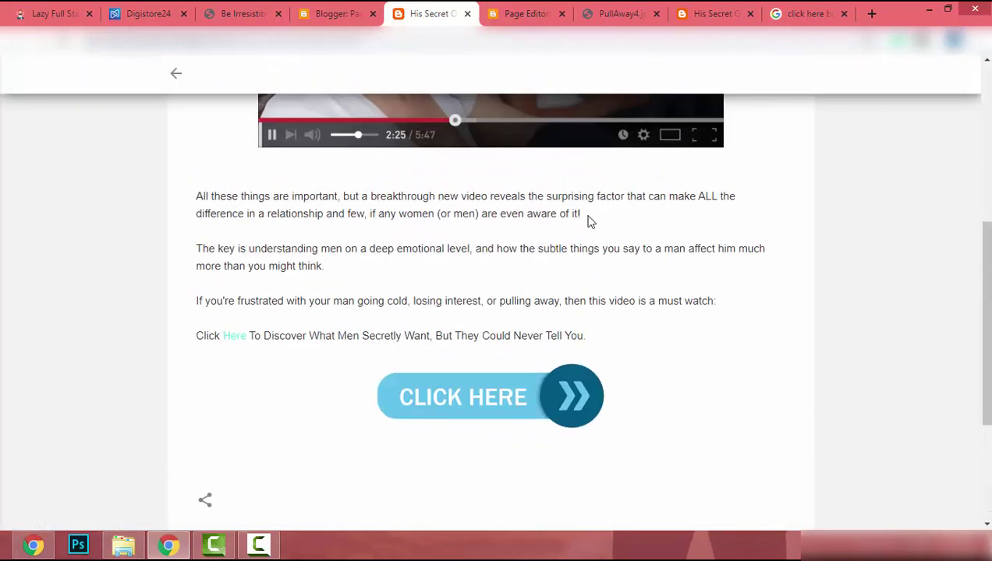
pyautogui.click(493, 396)
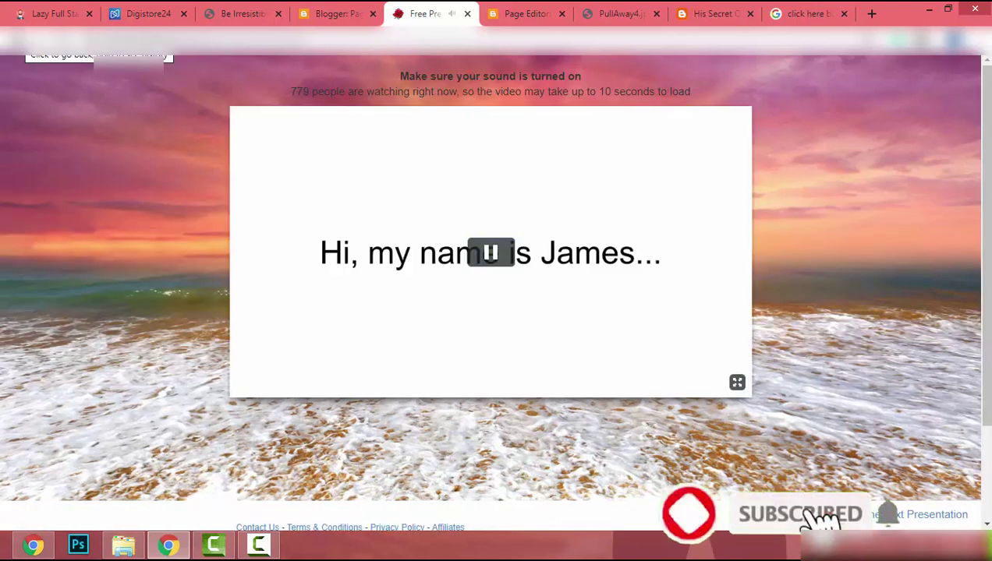
pyautogui.click(17, 41)
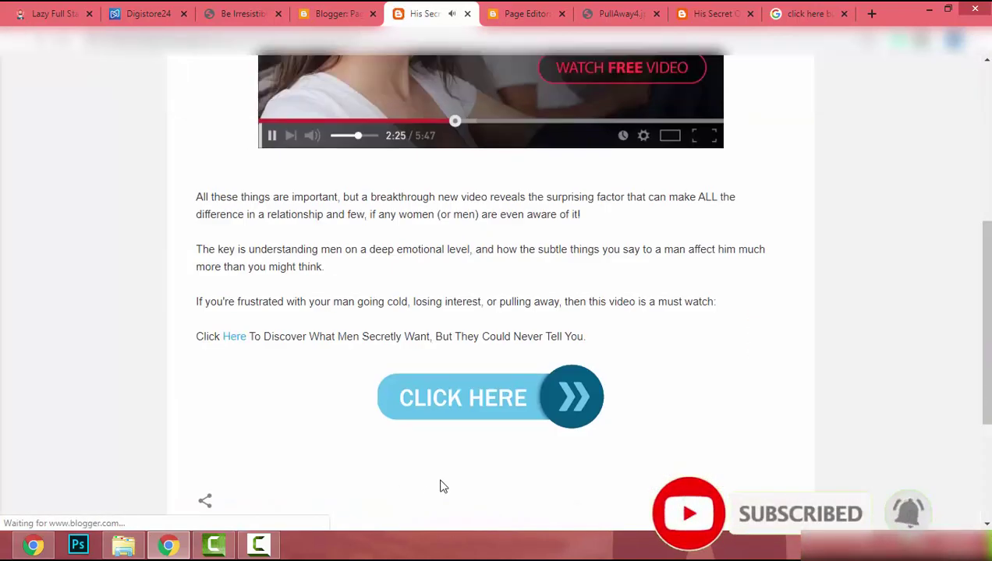
pyautogui.scroll(4, 438, 487)
pyautogui.click(430, 131)
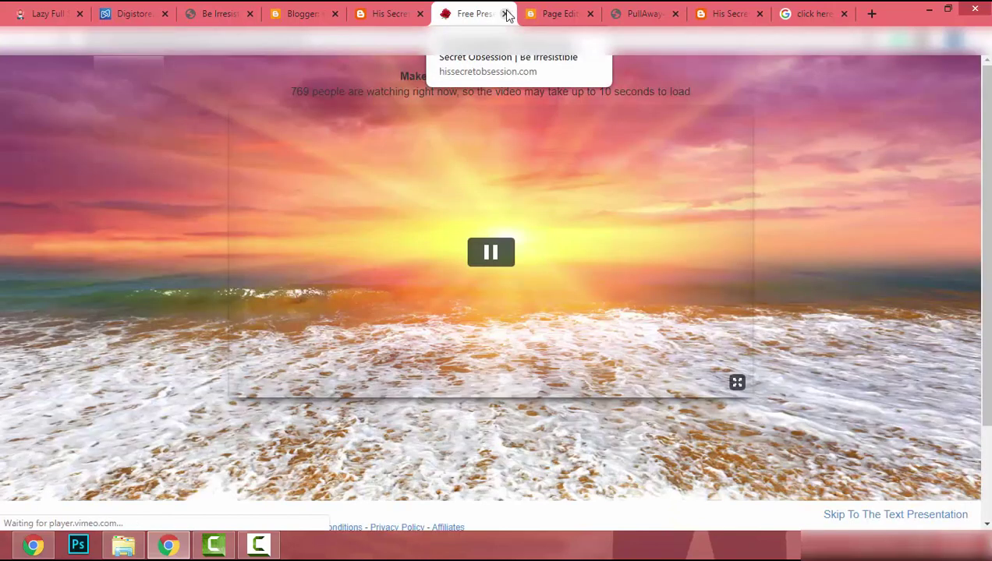
pyautogui.click(505, 13)
pyautogui.scroll(2, 478, 321)
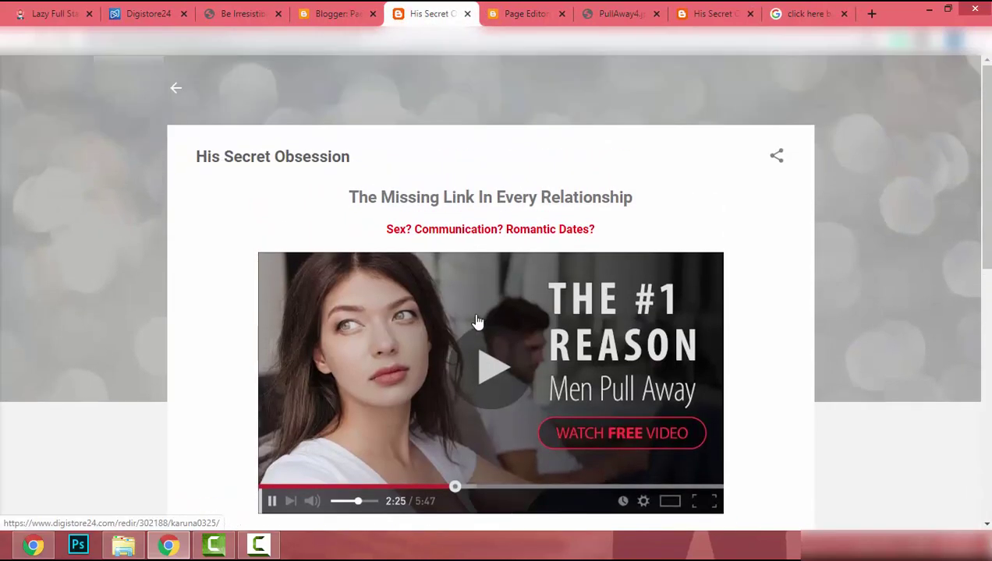
# - Look over the live page, check what the blog's home address shows, and return to the His Secret Obsession page
pyautogui.scroll(-5, 478, 321)
pyautogui.scroll(5, 477, 320)
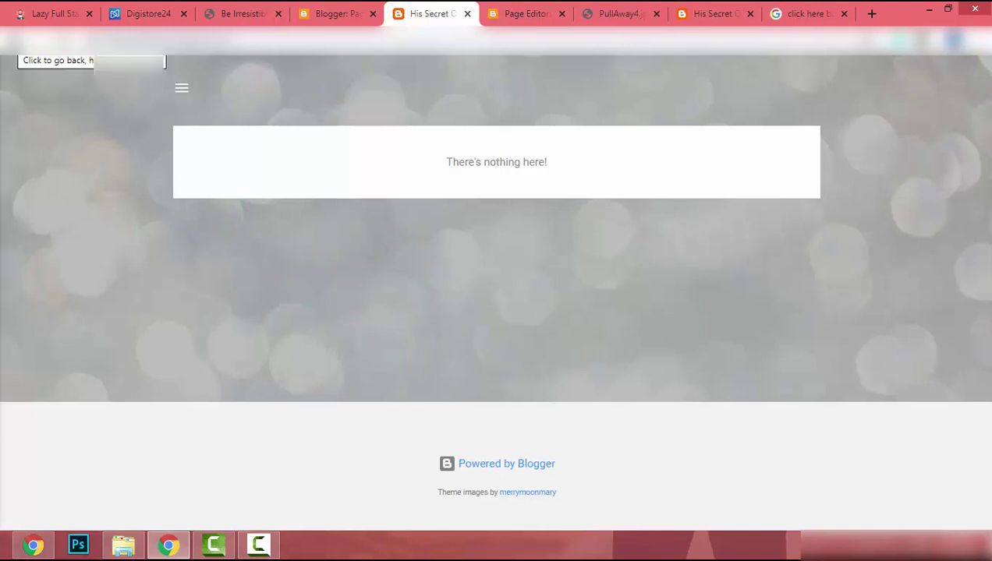
pyautogui.click(14, 41)
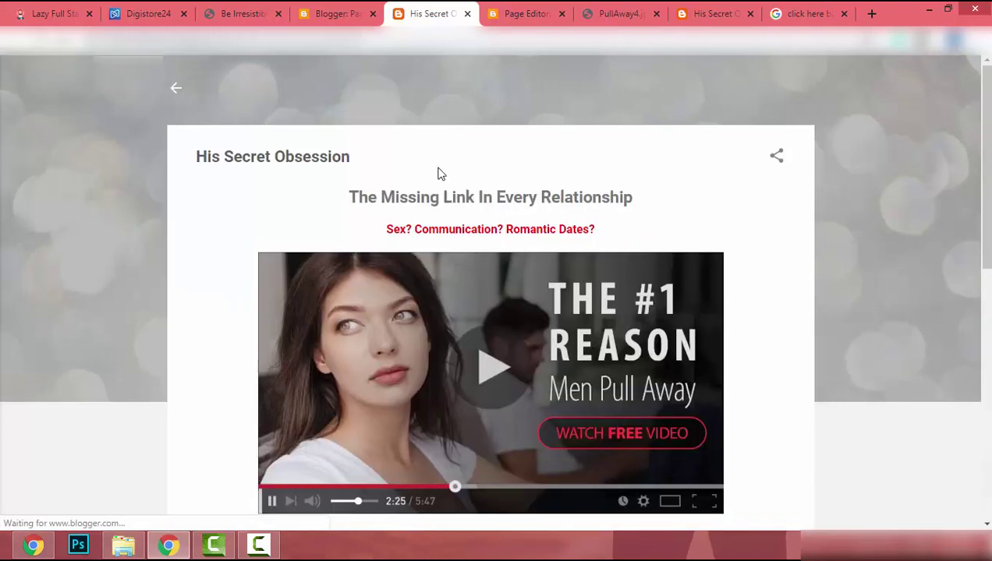
# - Open the blog's settings in Blogger and start adding a custom redirect under Errors and redirects
pyautogui.click(312, 10)
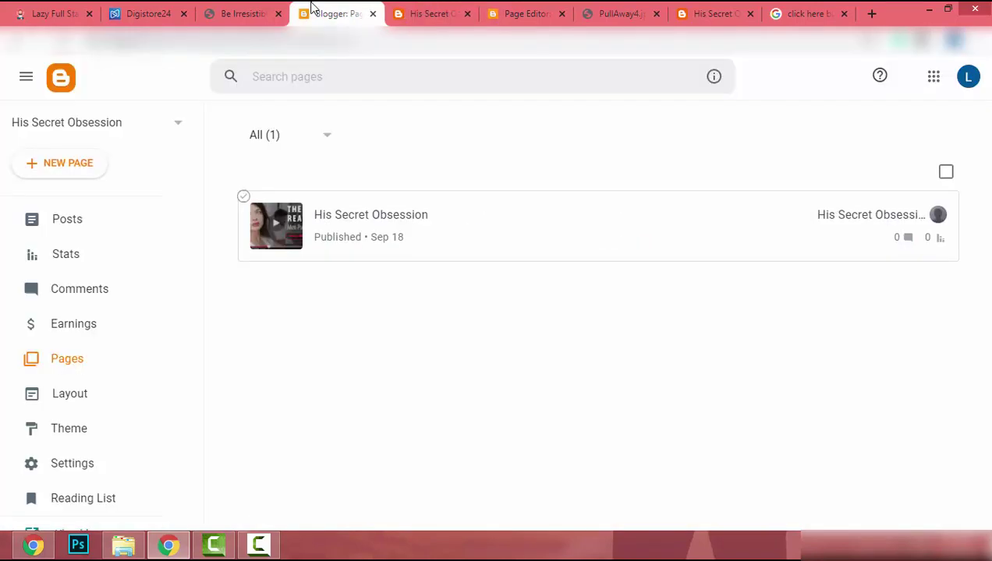
pyautogui.click(107, 470)
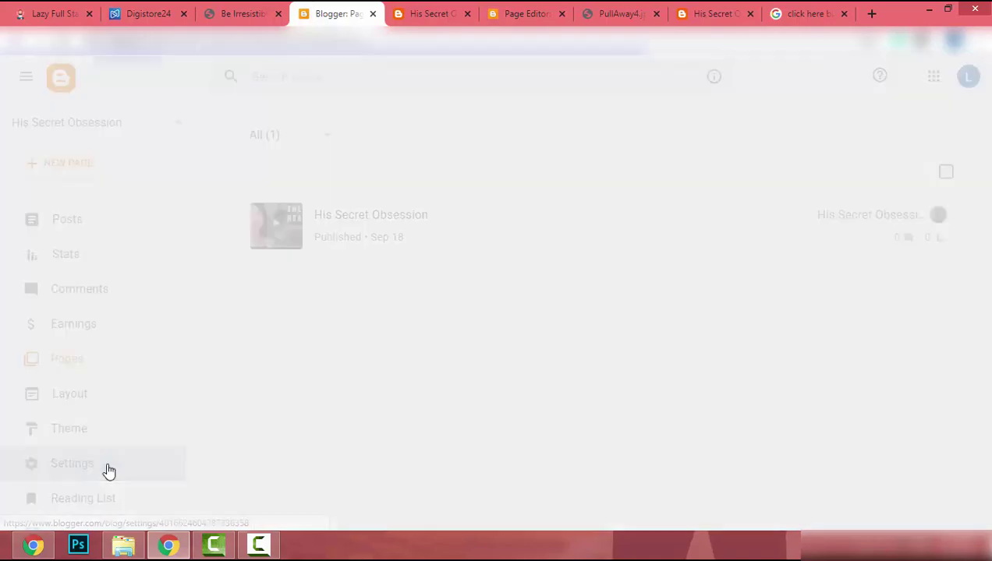
pyautogui.scroll(-5, 467, 155)
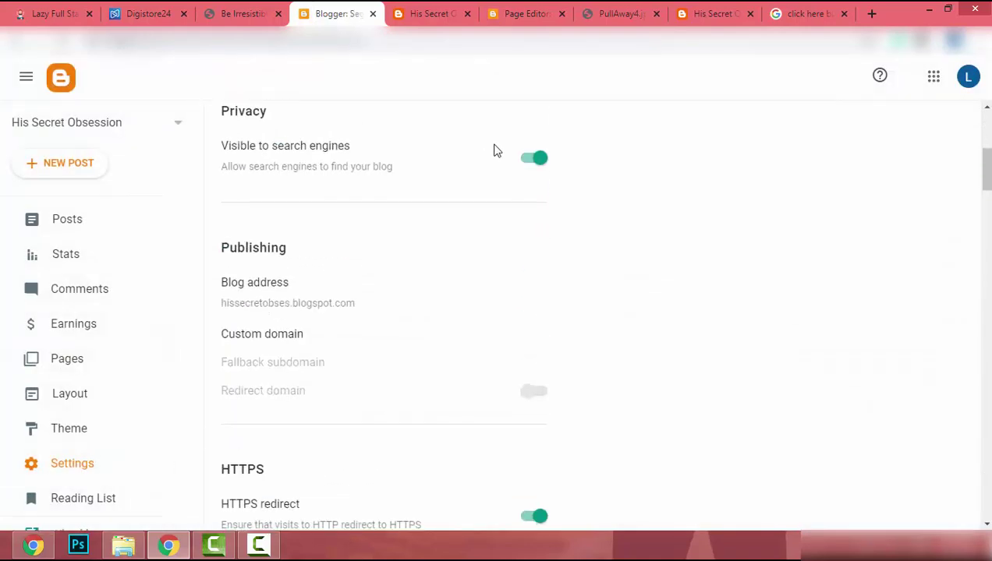
pyautogui.scroll(-3, 494, 150)
pyautogui.scroll(-10, 493, 151)
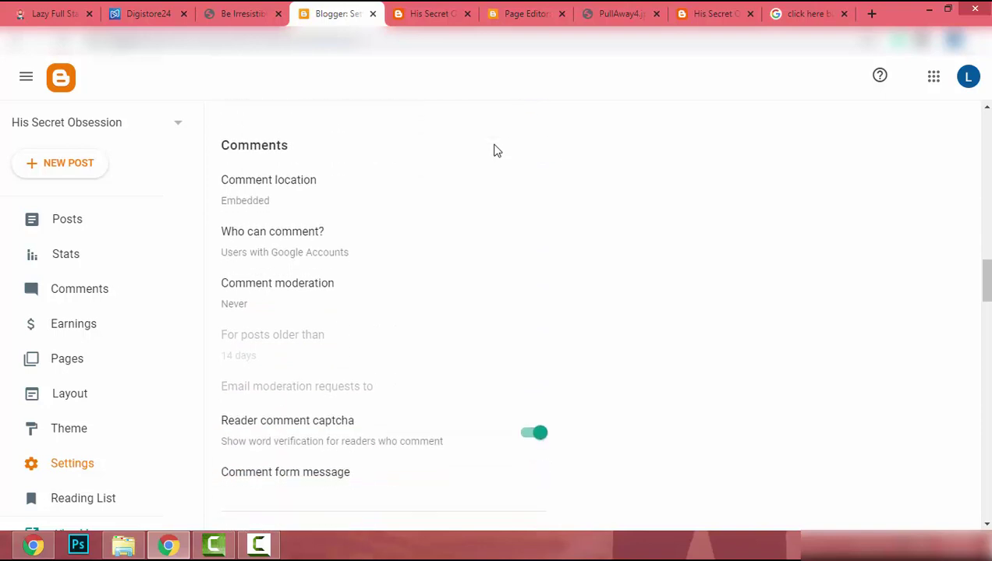
pyautogui.scroll(-3, 494, 150)
pyautogui.scroll(-5, 494, 150)
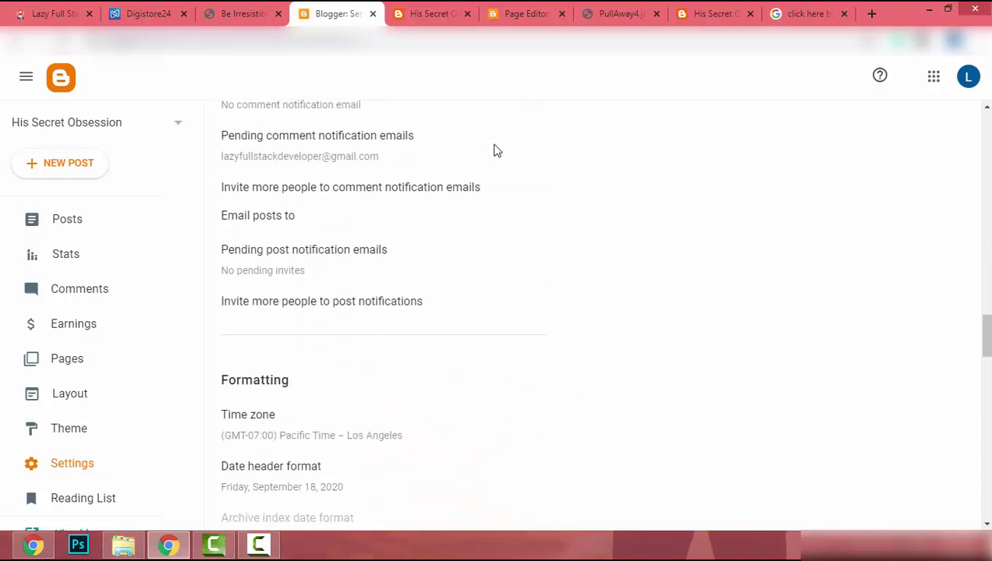
pyautogui.scroll(-8, 493, 151)
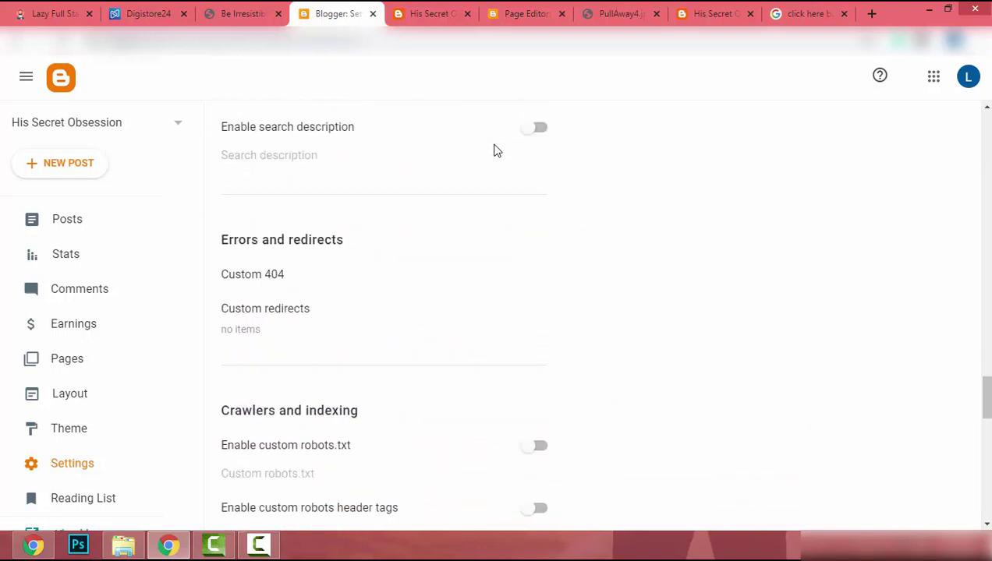
pyautogui.scroll(1, 297, 201)
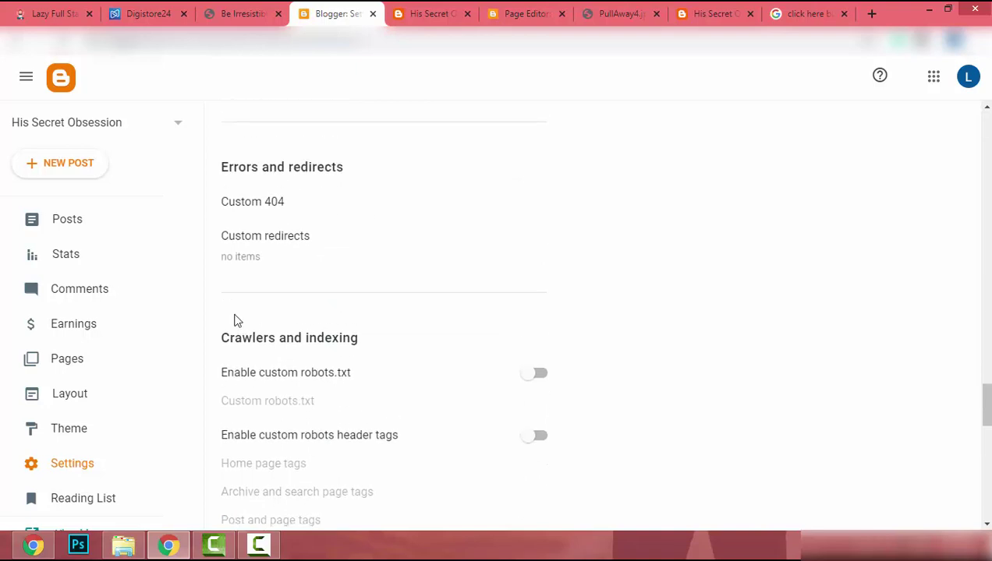
pyautogui.click(262, 258)
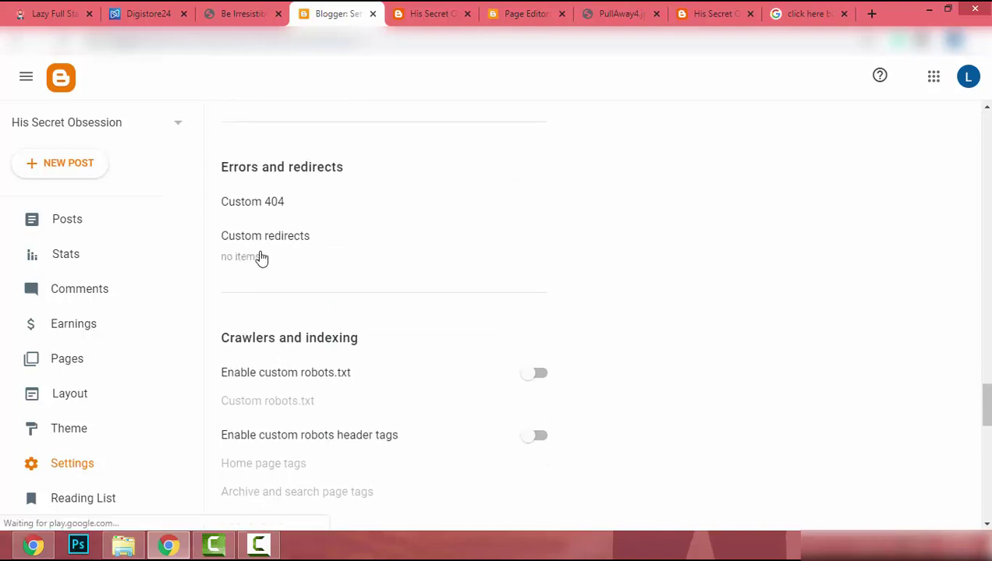
pyautogui.click(494, 363)
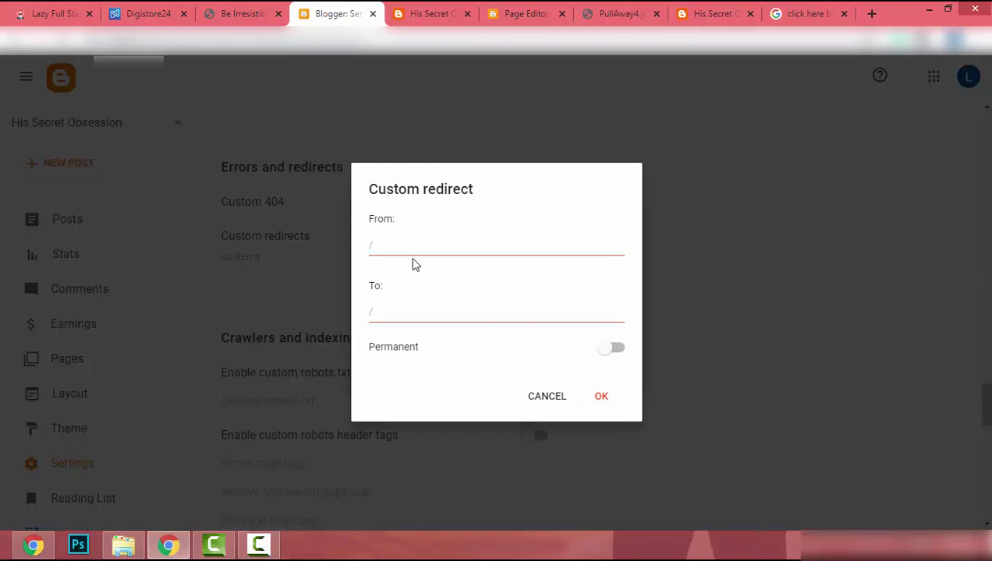
# - Fill in the redirect from "/" to "p/his-secret-obsession.html" using the live page's path, make it permanent, and save it
pyautogui.write('/')
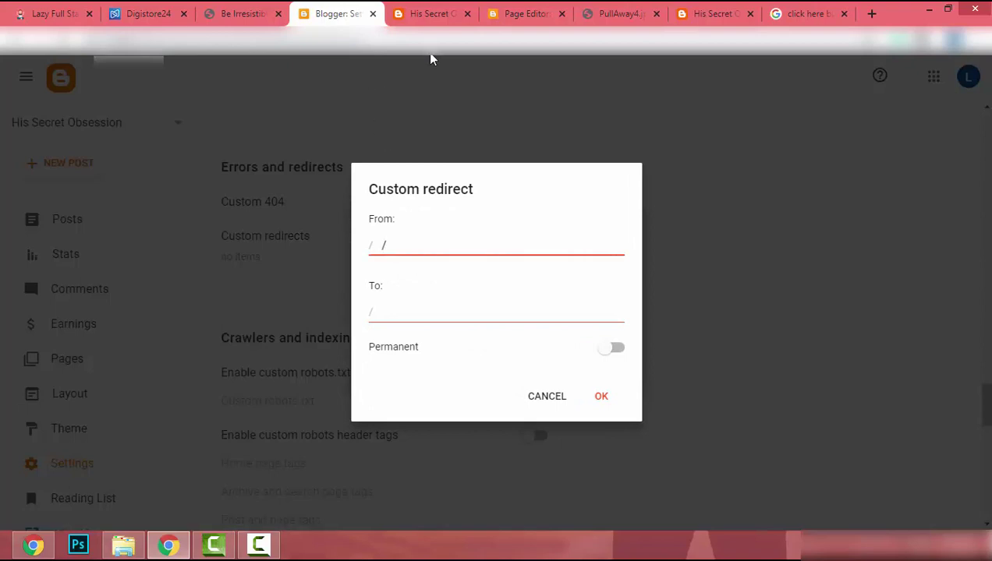
pyautogui.click(429, 13)
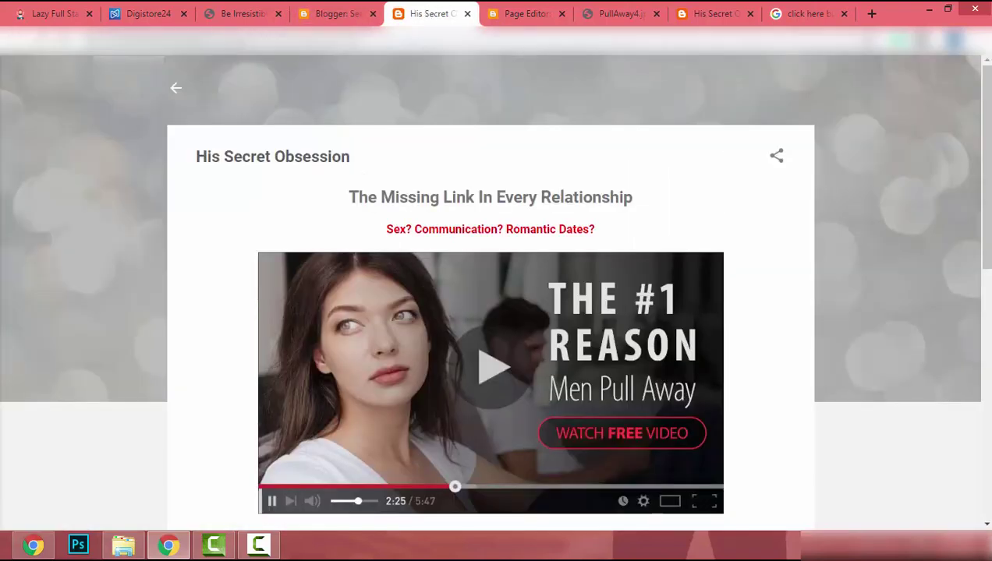
pyautogui.click(330, 39)
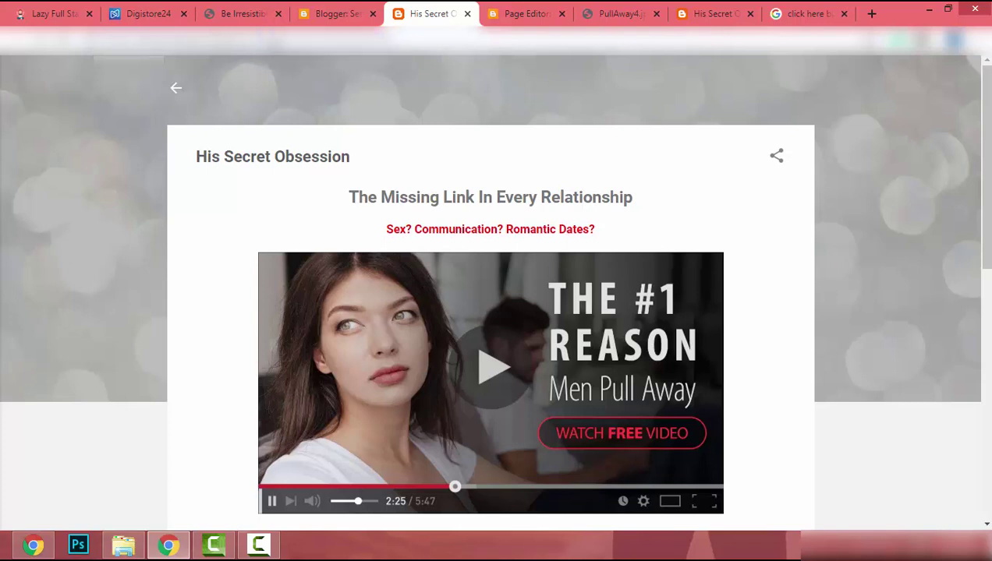
pyautogui.hotkey('ctrl', 'l')
pyautogui.write('https://hissecretobses.blogspot.com/')
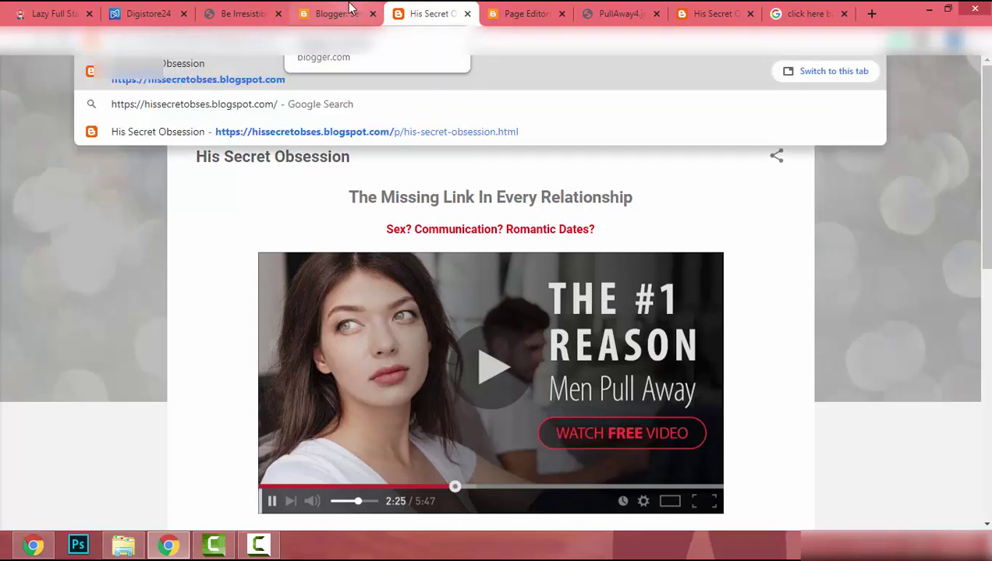
pyautogui.click(350, 8)
pyautogui.click(384, 310)
pyautogui.hotkey('ctrl', 'v')
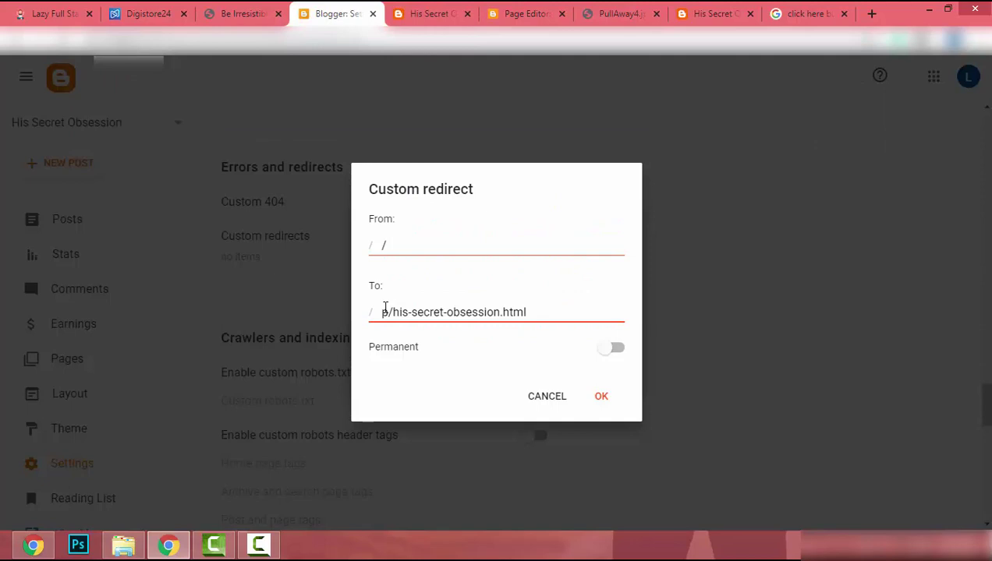
pyautogui.click(609, 349)
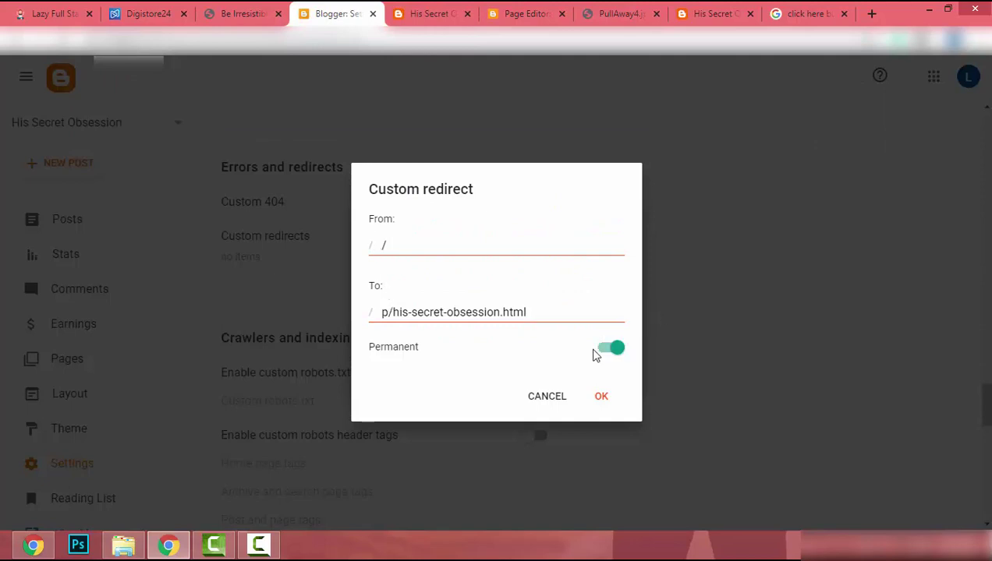
pyautogui.click(600, 403)
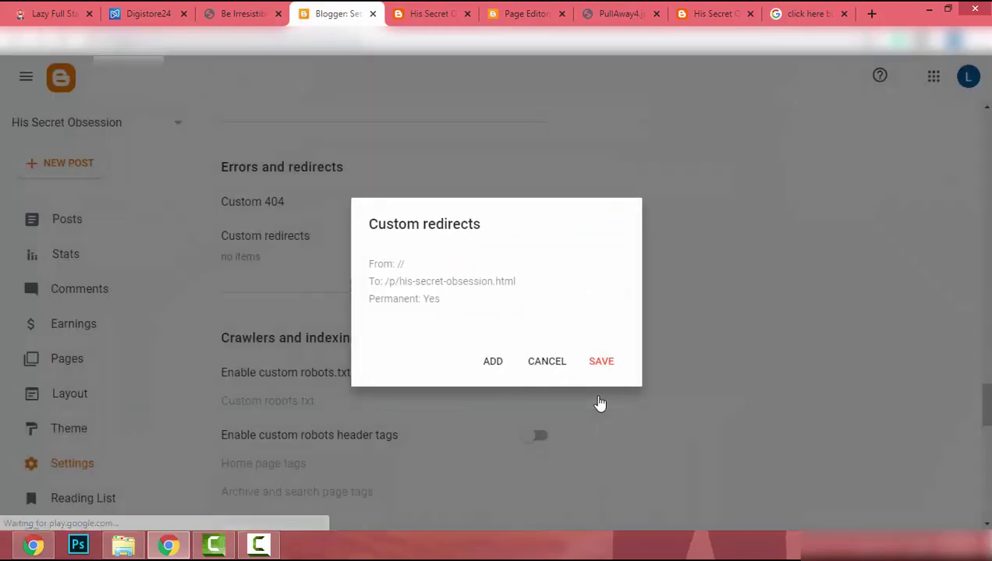
pyautogui.click(600, 361)
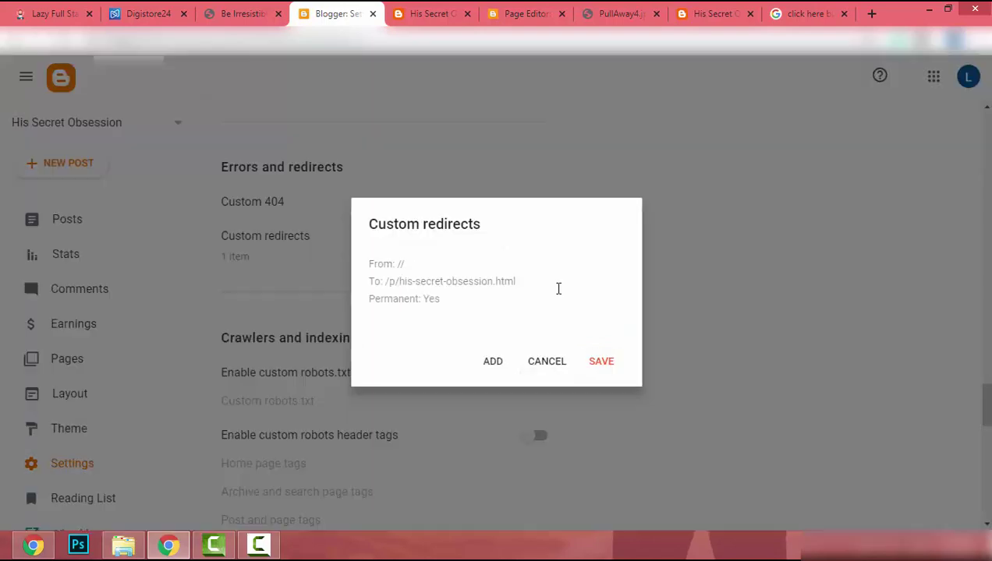
# - Correct the saved redirect's From path to a single "/" and save the custom redirects
pyautogui.click(427, 298)
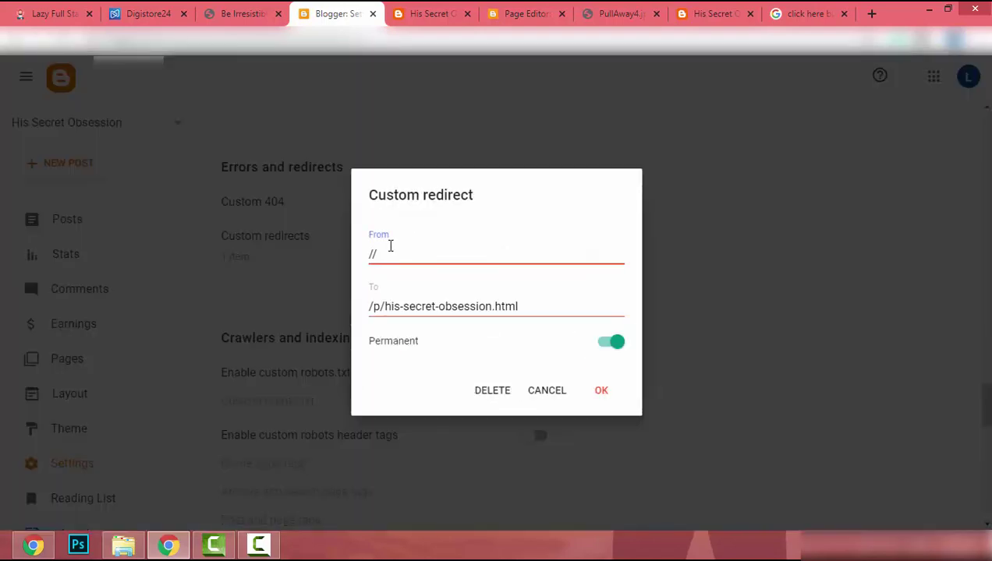
pyautogui.press('BackSpace')
pyautogui.click(602, 392)
pyautogui.click(602, 363)
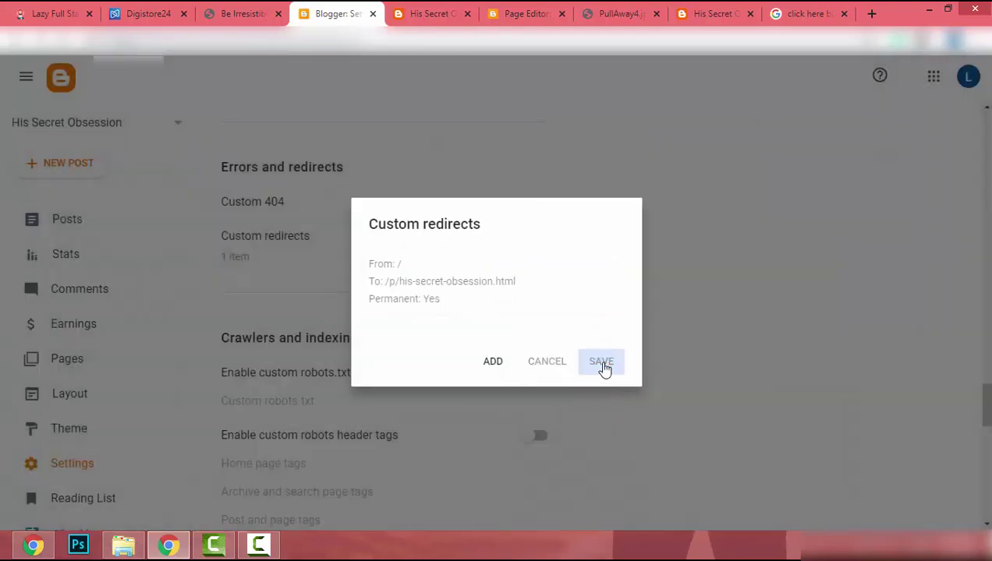
# - Test the redirect in the live blog tab and examine the page's title and content
pyautogui.click(427, 13)
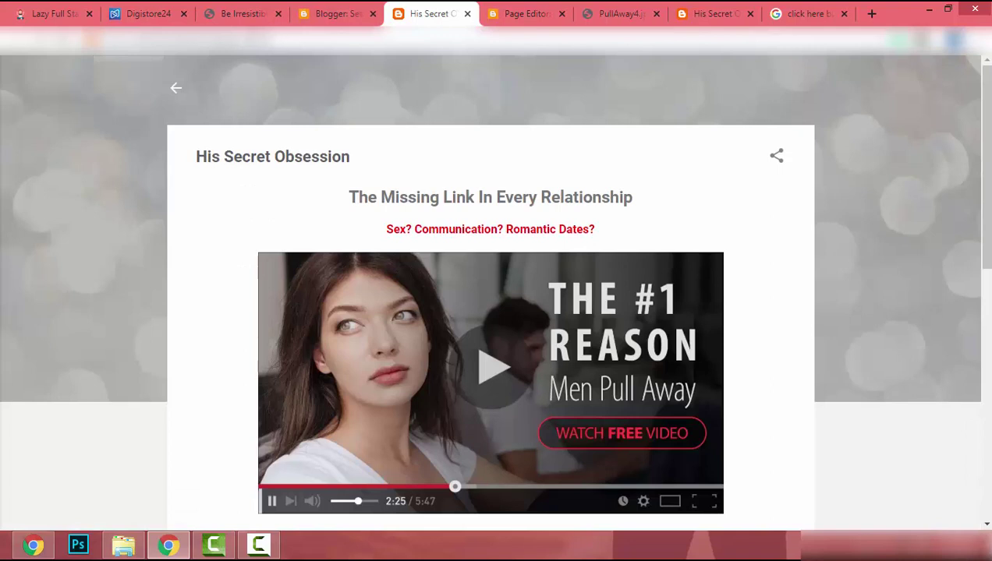
pyautogui.press('F5')
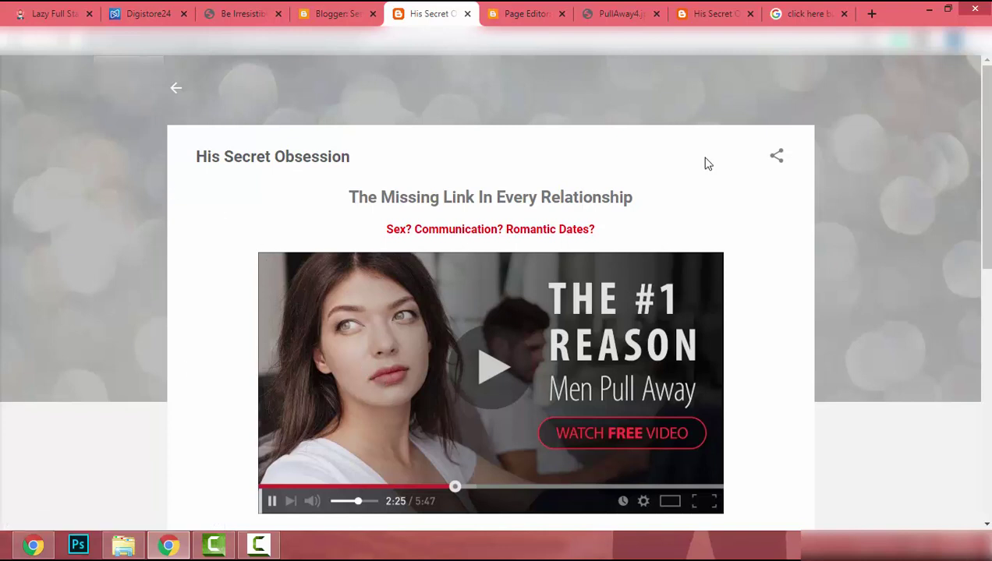
pyautogui.click(180, 89)
pyautogui.moveTo(353, 157); pyautogui.dragTo(303, 156)
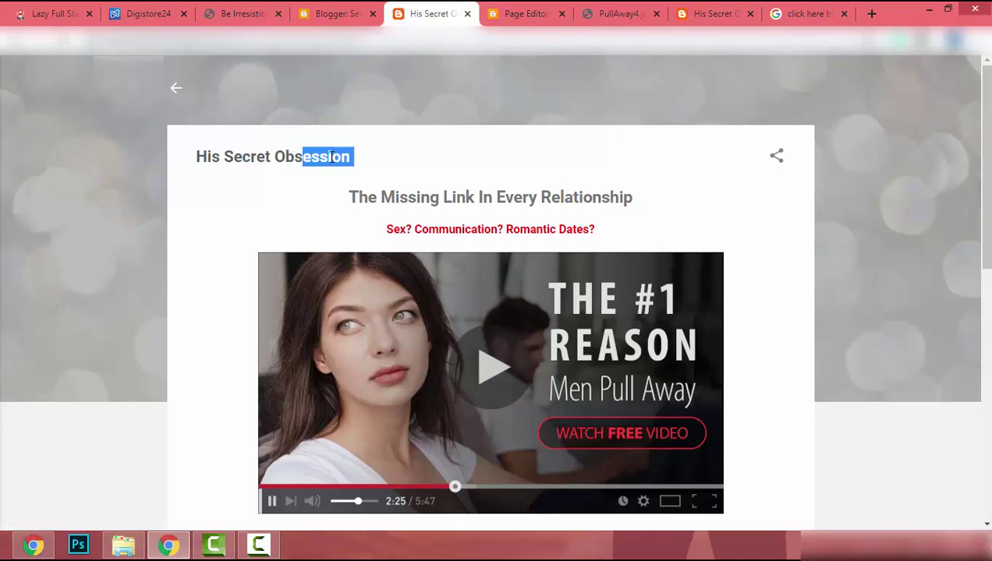
pyautogui.tripleClick(200, 156)
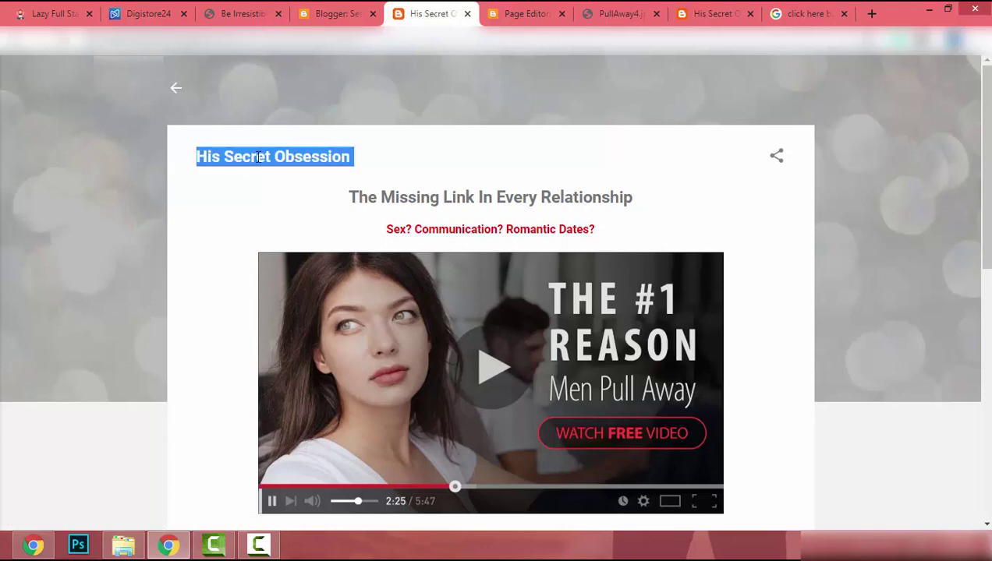
pyautogui.scroll(-10, 308, 161)
pyautogui.scroll(10, 305, 148)
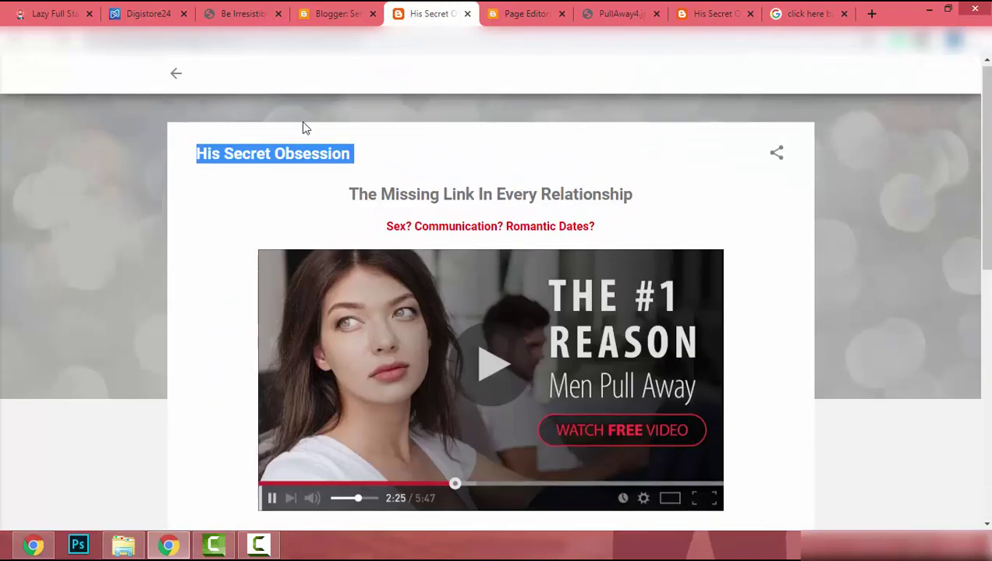
# - Reopen the His Secret Obsession page in the editor, clear its title, and update the published page
pyautogui.click(328, 13)
pyautogui.click(54, 361)
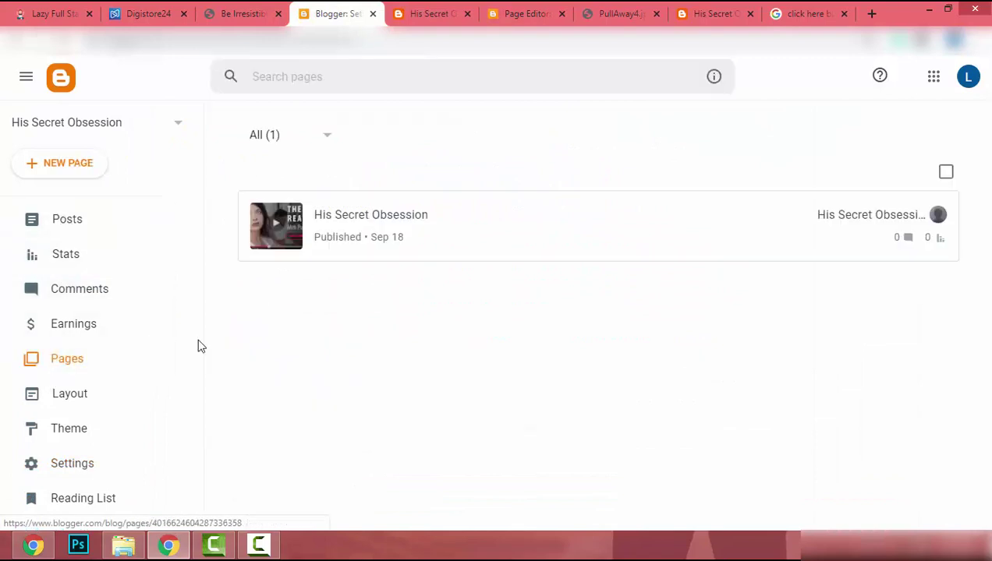
pyautogui.click(354, 240)
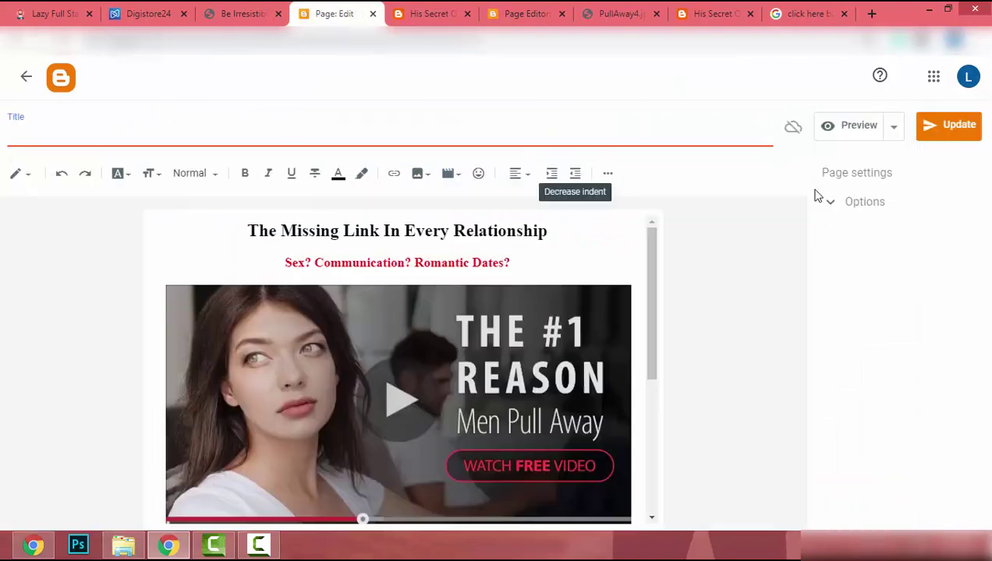
pyautogui.click(964, 136)
pyautogui.click(454, 18)
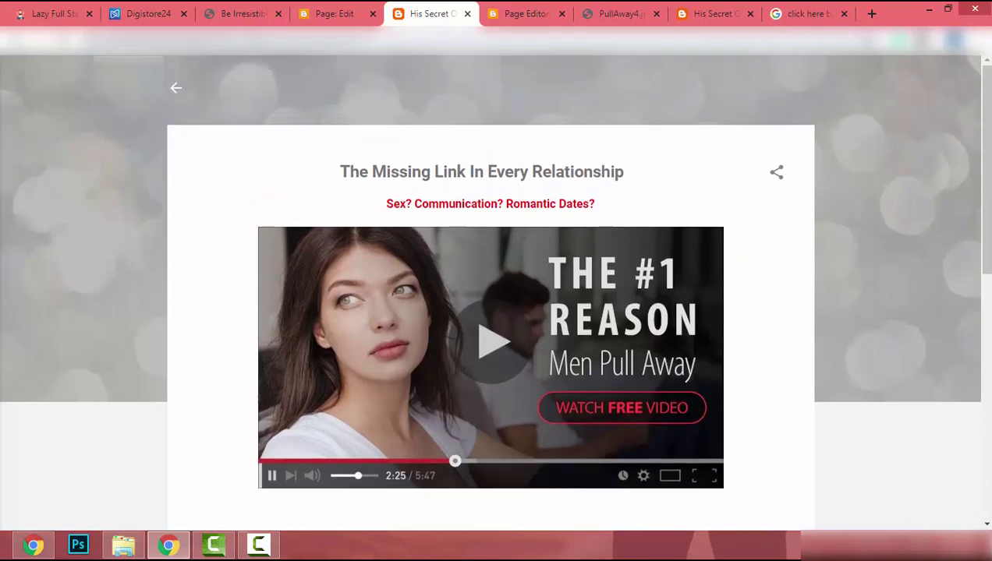
pyautogui.hotkey('ctrl', 'l')
pyautogui.write('https://hissecretobses.blogspot.com/')
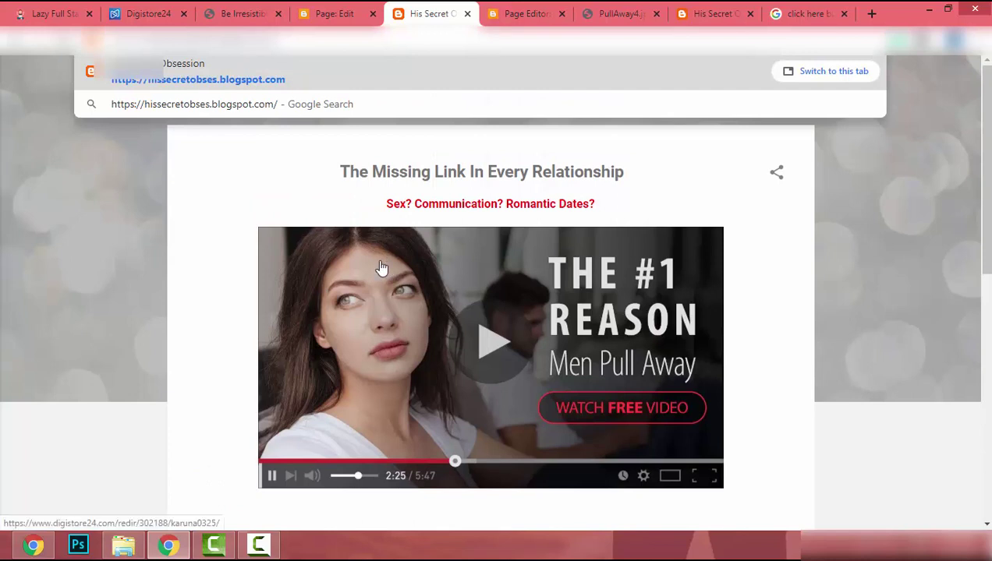
pyautogui.press('Escape')
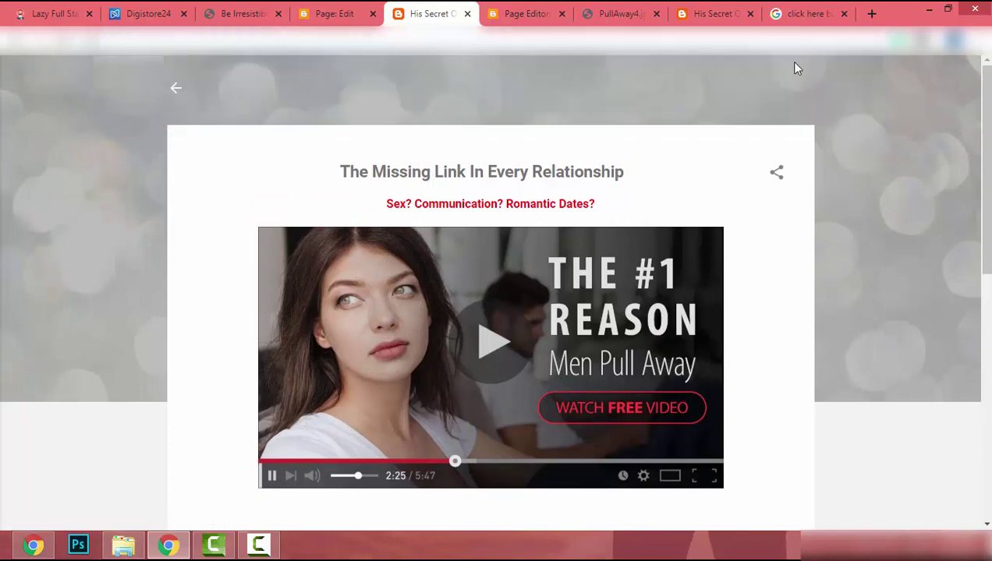
# - Search Google for "bitly" in the click-here image search tab and open the Bitly website
pyautogui.click(806, 13)
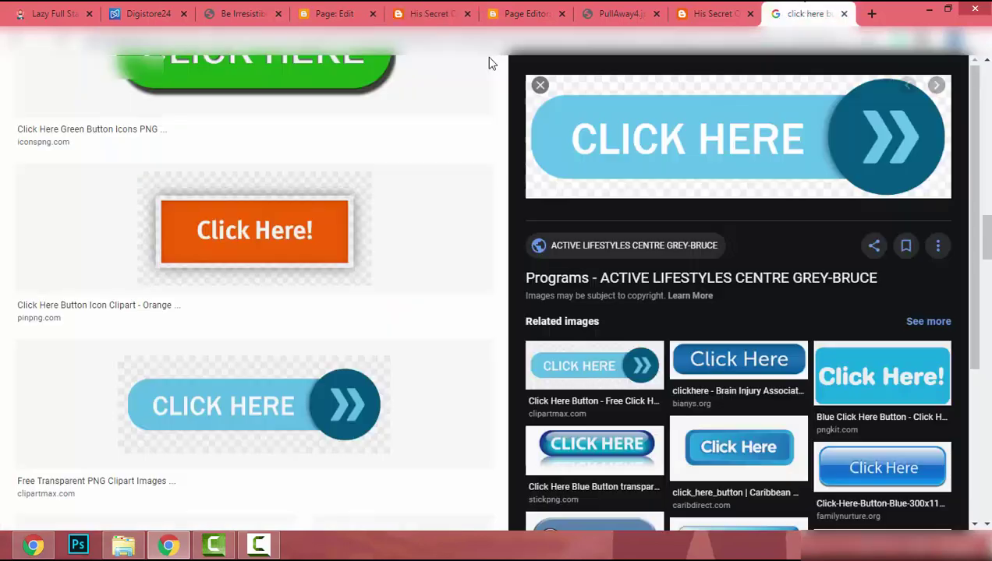
pyautogui.write('bitly')
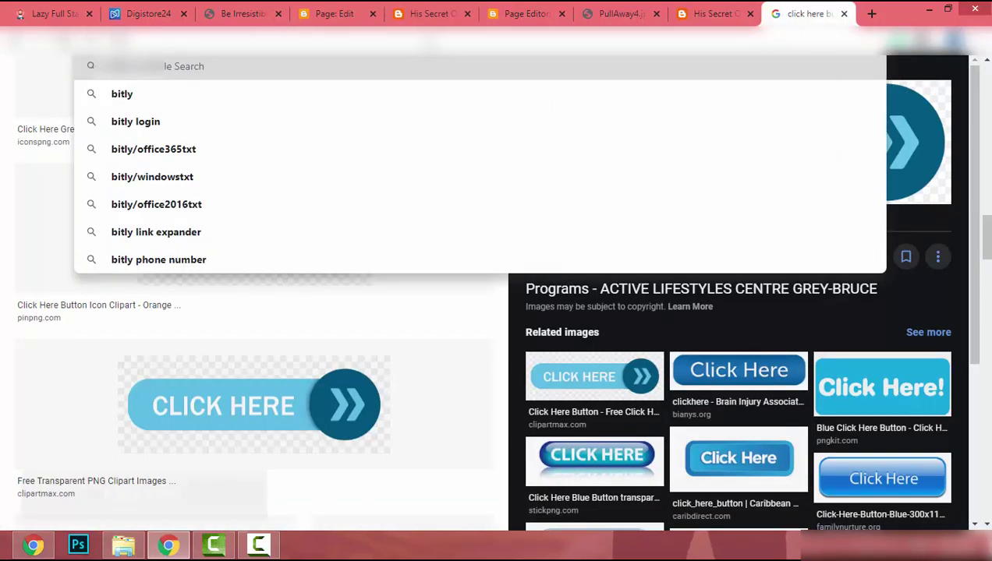
pyautogui.press('Return')
pyautogui.click(226, 187)
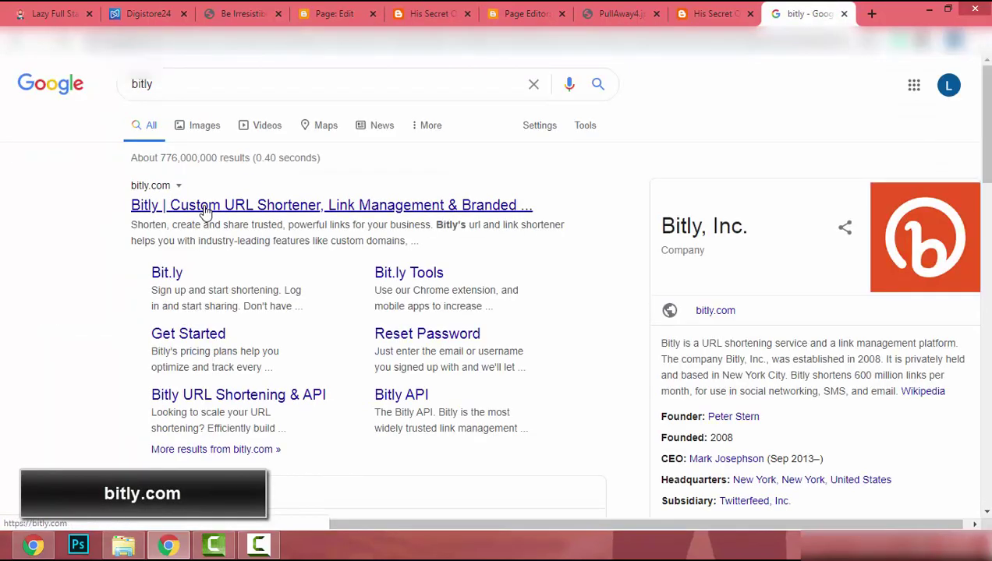
pyautogui.click(204, 207)
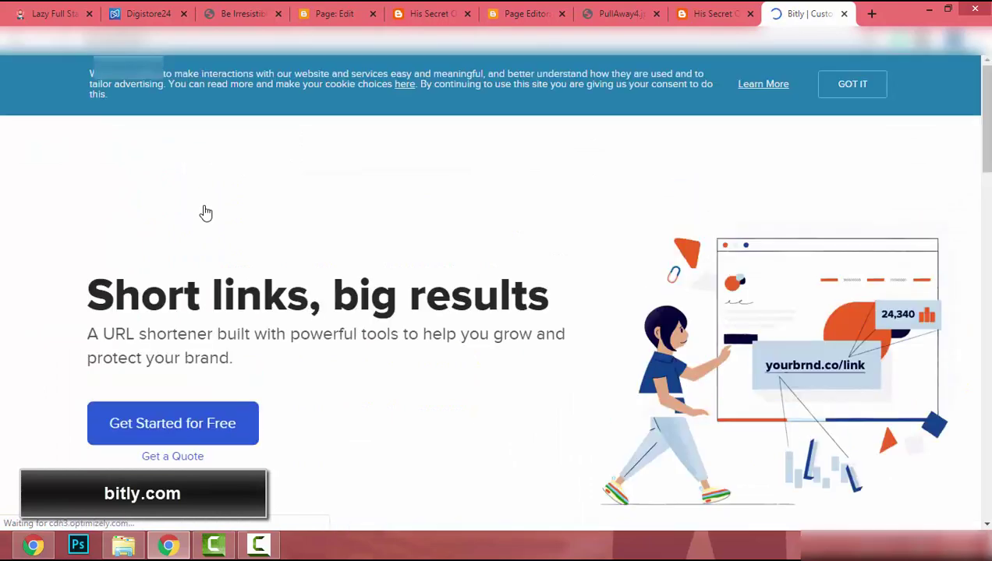
pyautogui.scroll(-4, 204, 213)
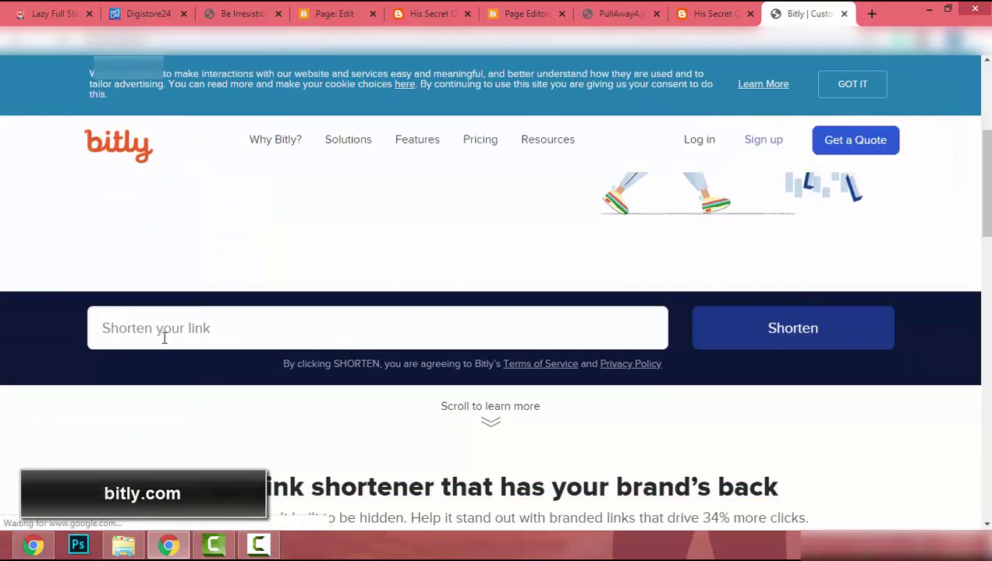
pyautogui.click(164, 336)
pyautogui.write('https://hissecretobses.blogspot.com/')
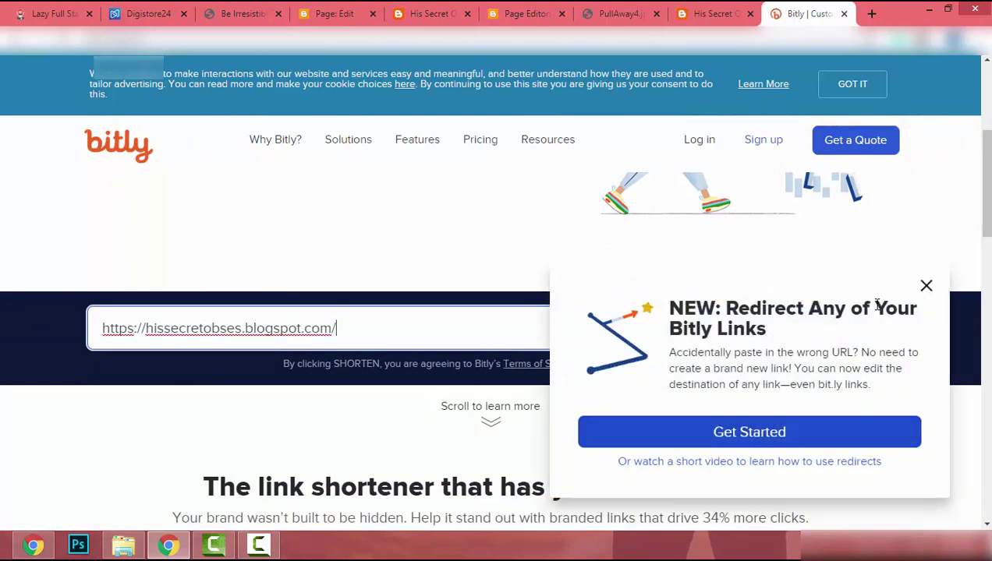
pyautogui.click(803, 342)
pyautogui.scroll(-3, 791, 343)
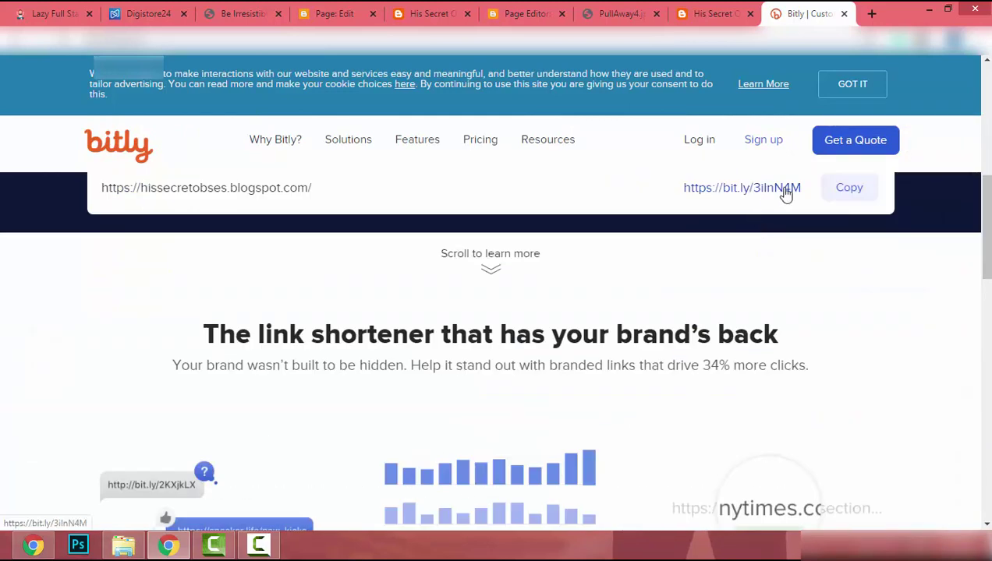
# - Copy the shortened Bitly link and test that it opens the blog in a new browser tab
pyautogui.click(760, 199)
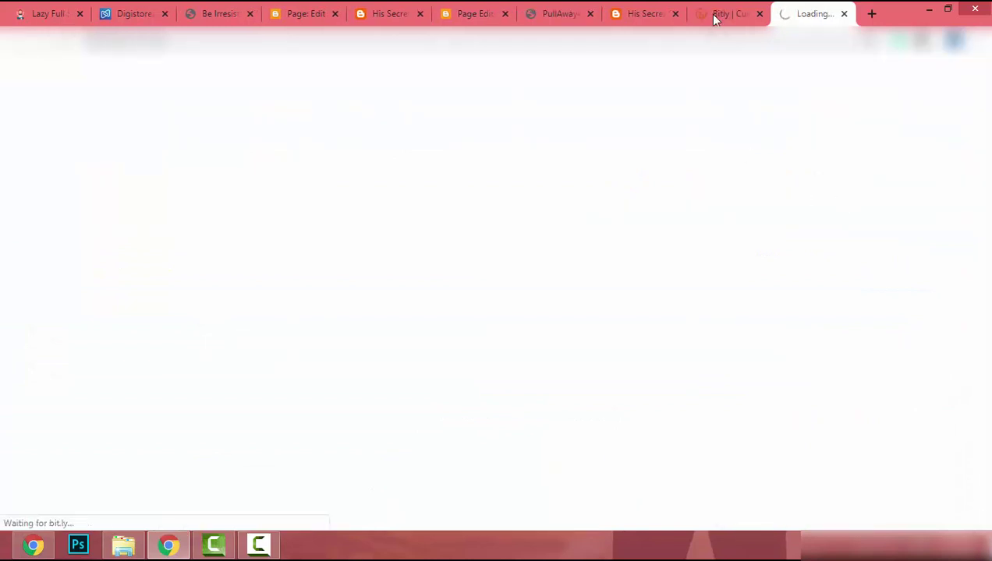
pyautogui.click(713, 16)
pyautogui.click(849, 188)
pyautogui.click(811, 13)
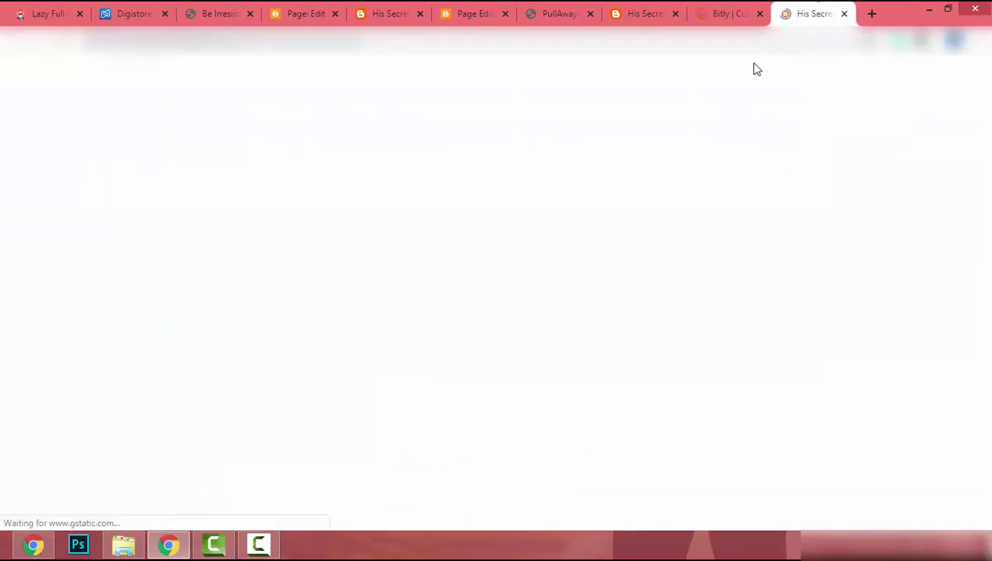
pyautogui.click(752, 41)
pyautogui.hotkey('ctrl', 'v')
pyautogui.press('Return')
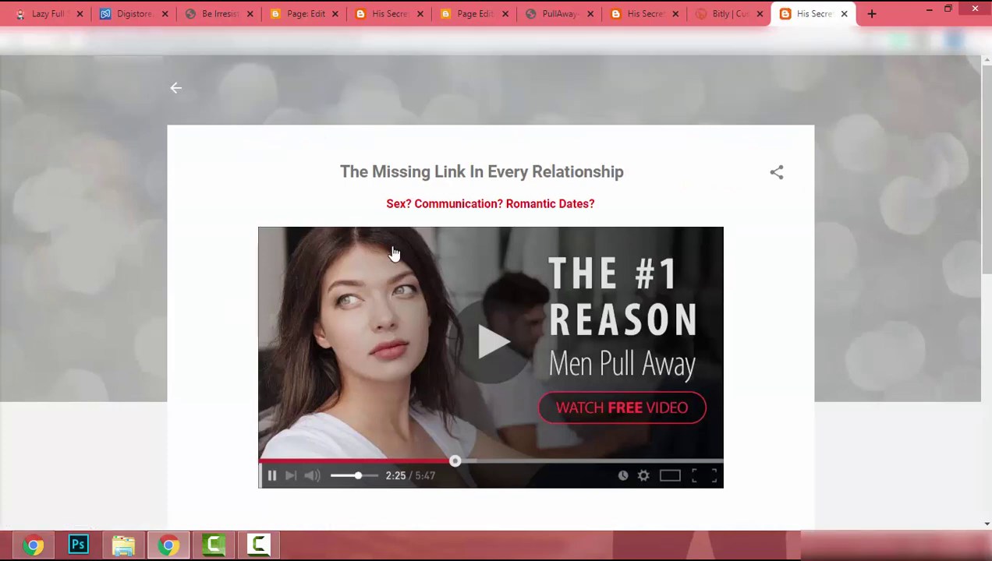
# - Examine the promotional page reached through the short link, from its headline and video image to the text and Click Here button
pyautogui.scroll(-4, 394, 250)
pyautogui.scroll(2, 398, 302)
pyautogui.scroll(2, 392, 306)
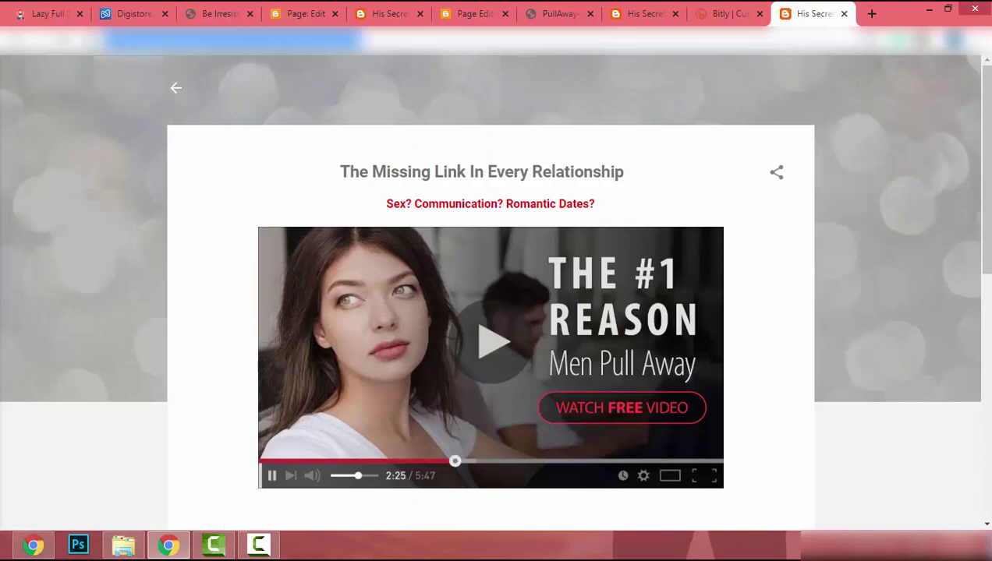
pyautogui.hotkey('ctrl', 'v')
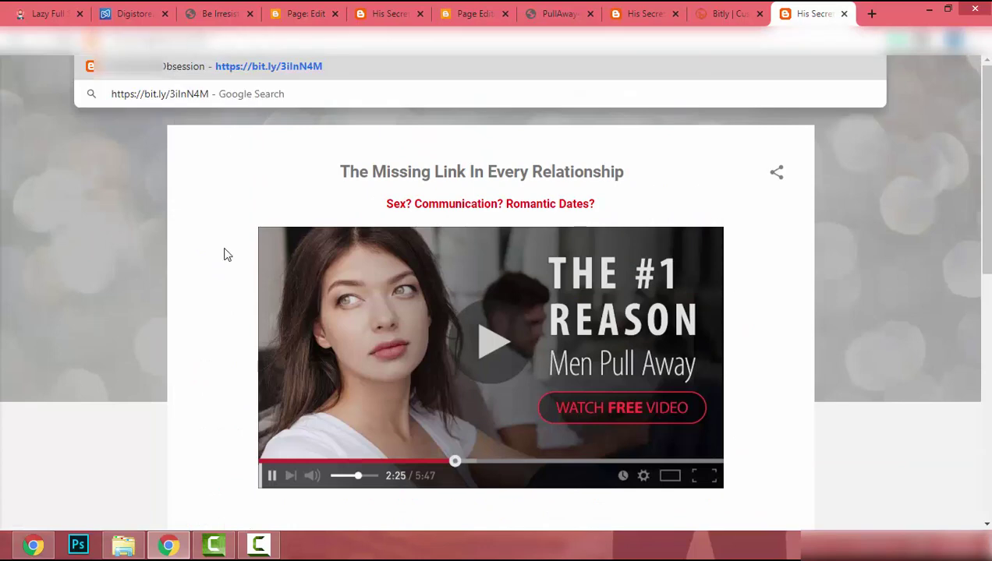
pyautogui.click(30, 270)
pyautogui.scroll(-7, 288, 315)
pyautogui.scroll(5, 290, 319)
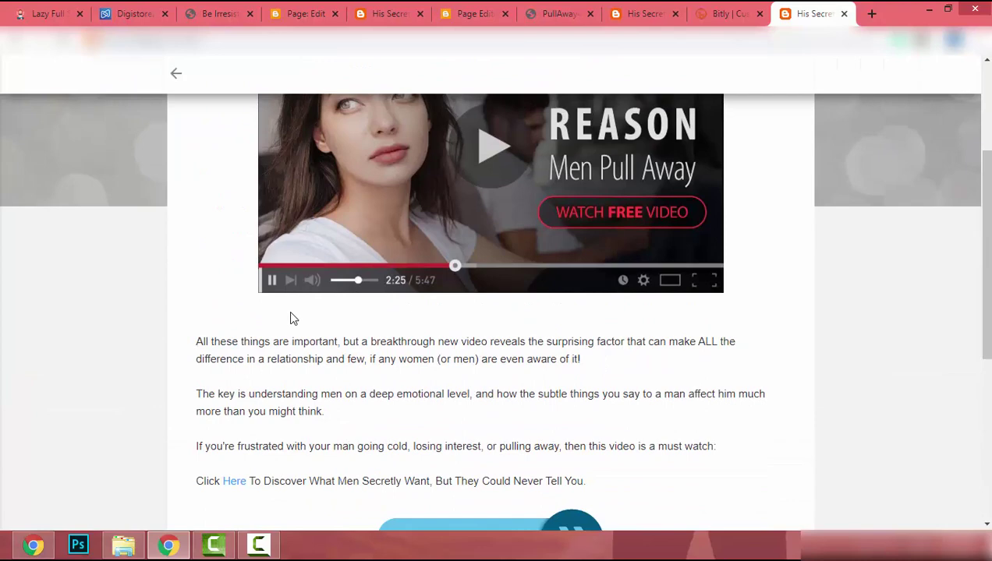
pyautogui.scroll(3, 290, 318)
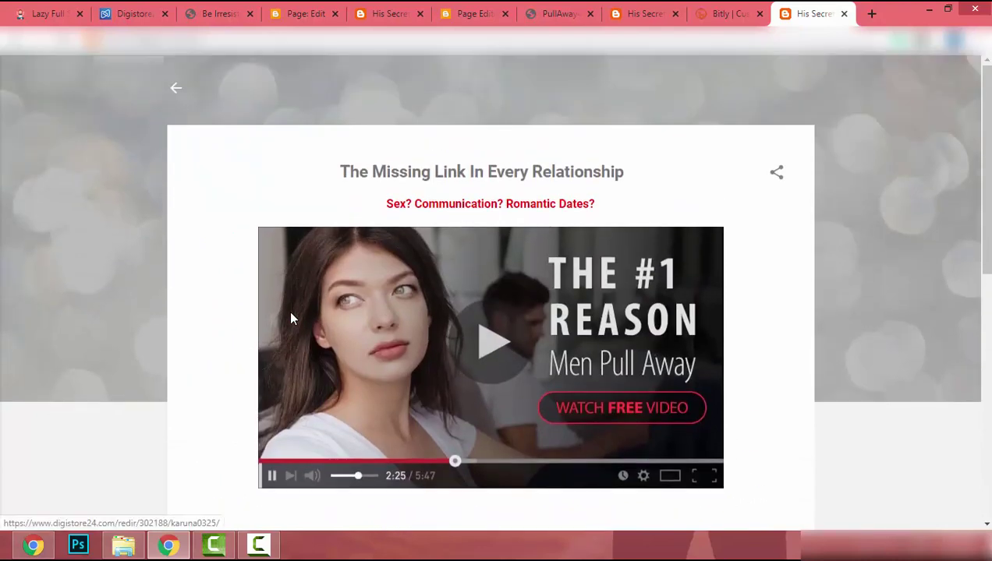
pyautogui.scroll(-4, 291, 319)
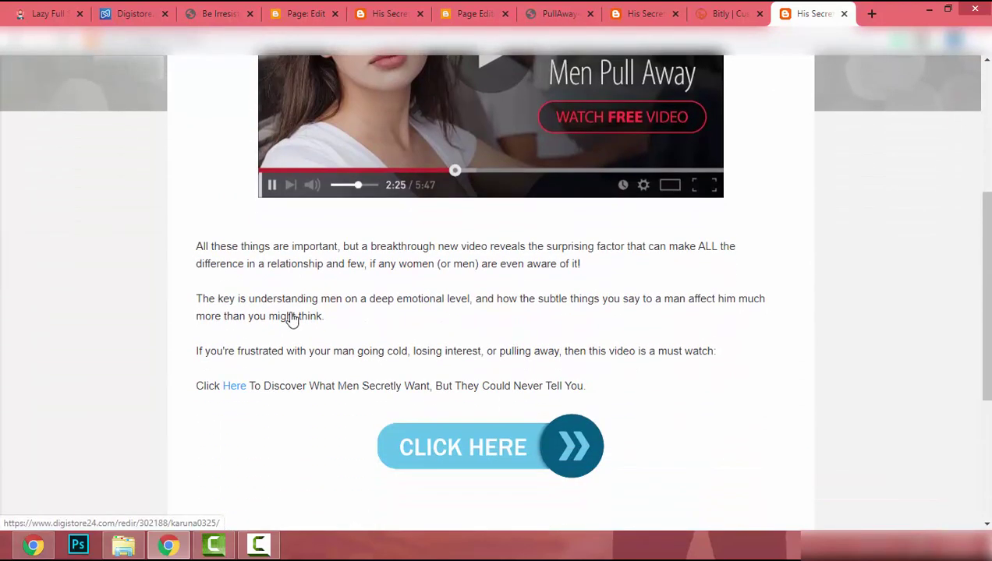
pyautogui.scroll(2, 290, 315)
pyautogui.scroll(1, 290, 314)
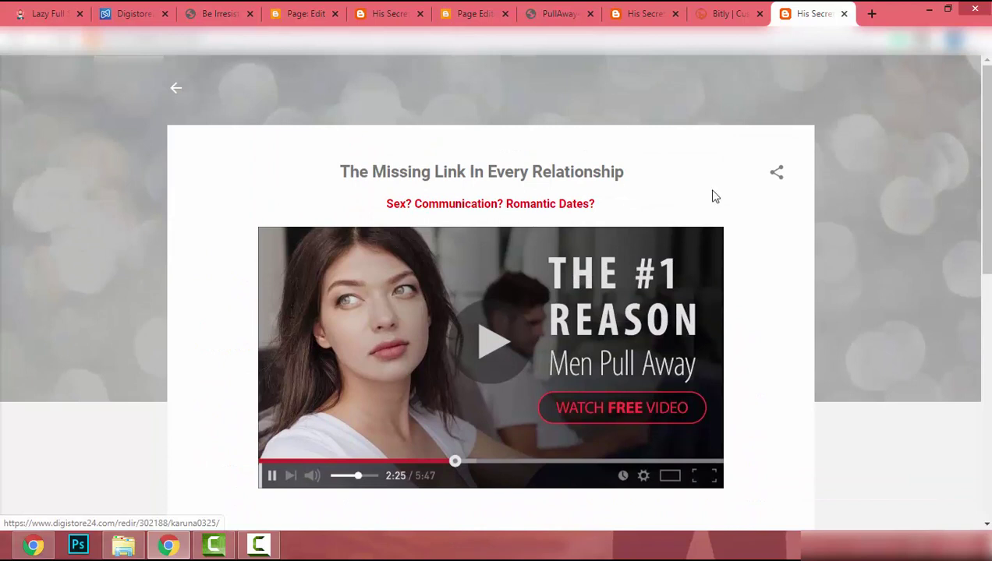